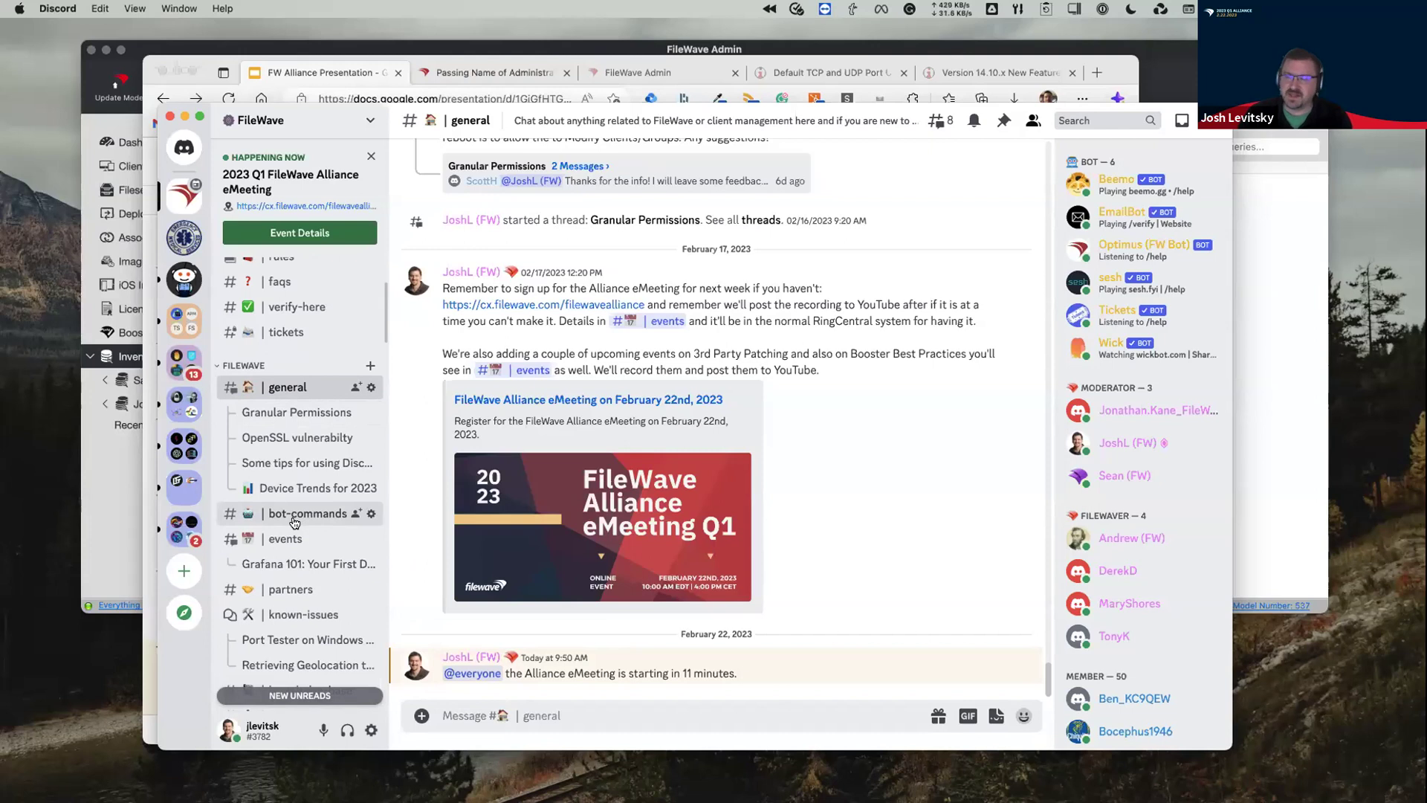
# Open the events channel and go back through its posts to the earliest event announcement
pyautogui.moveTo(291, 548)
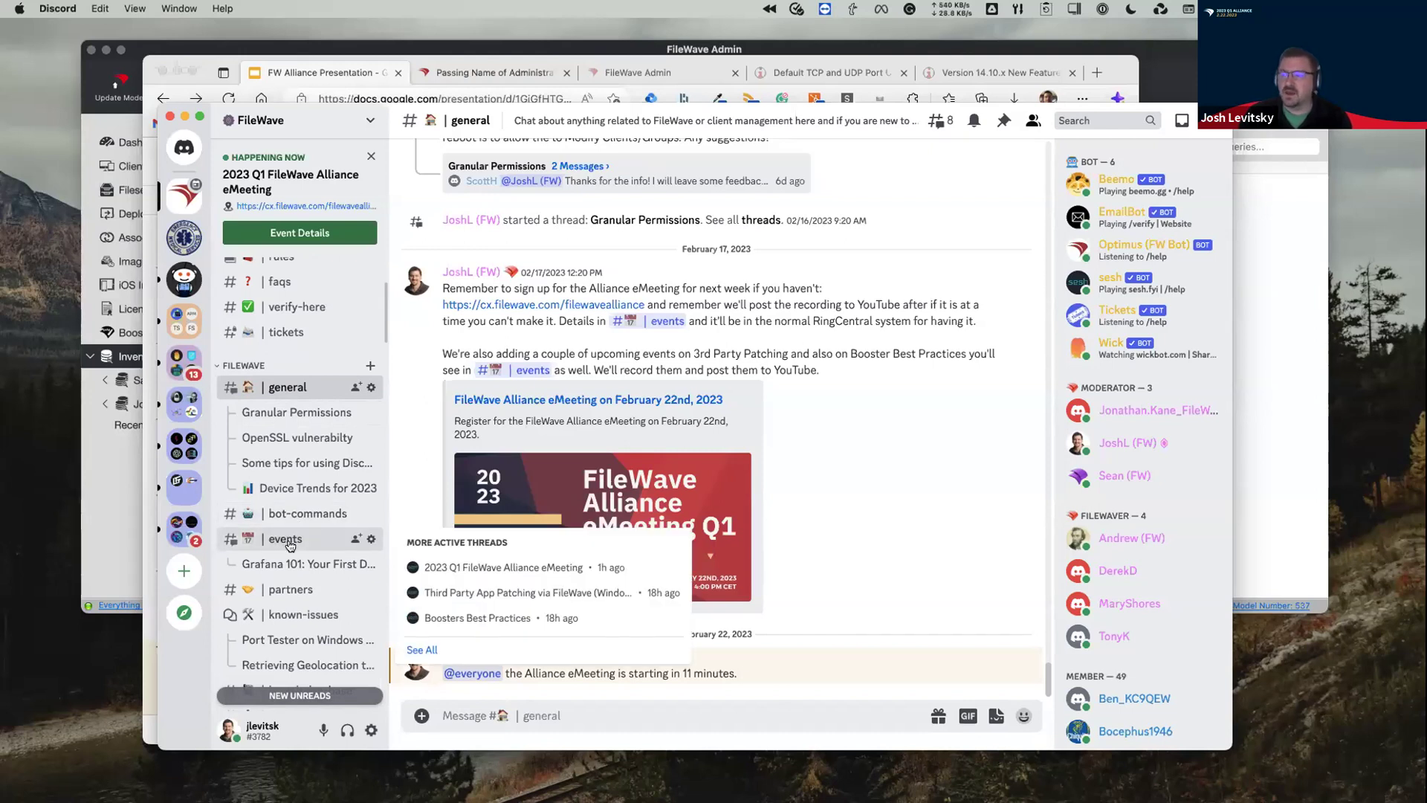
pyautogui.click(286, 541)
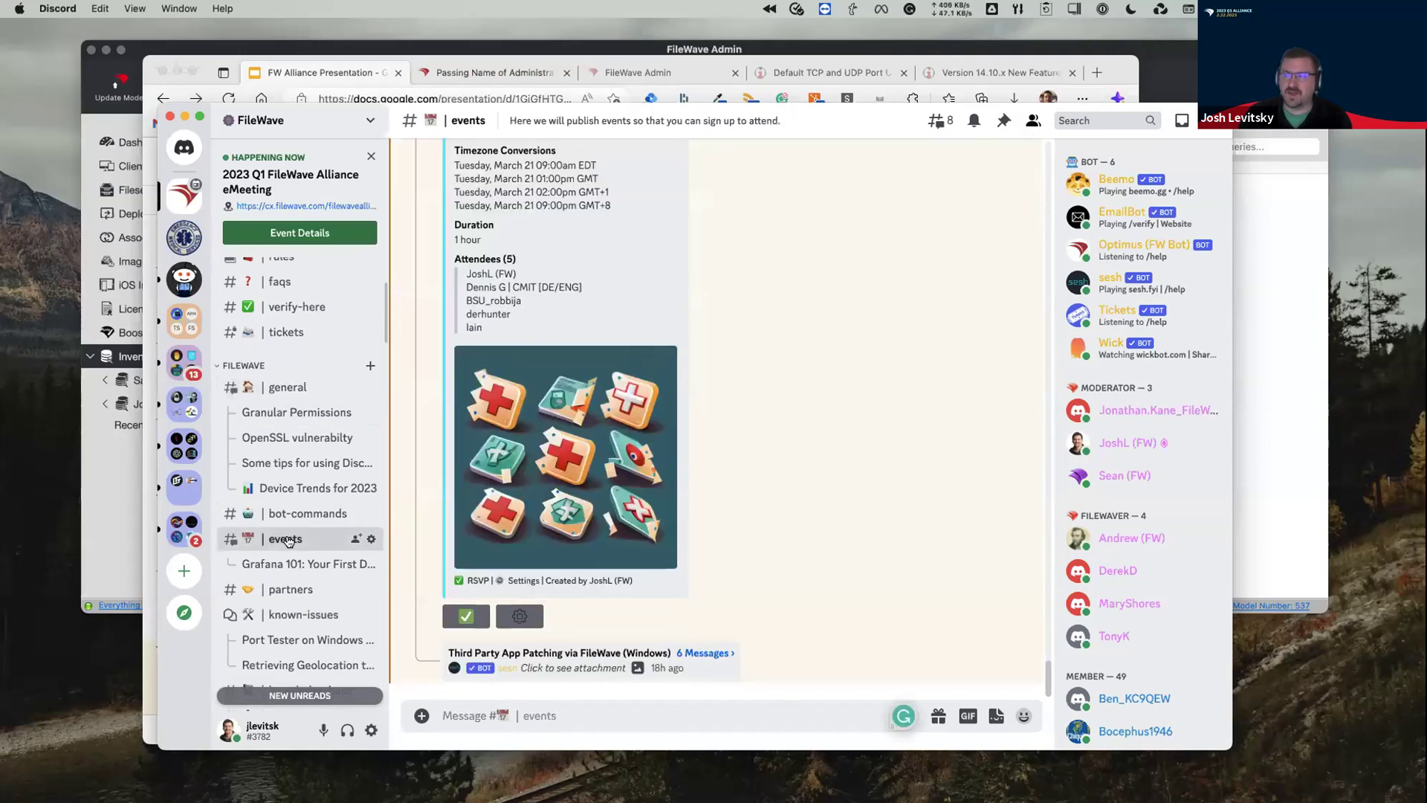
pyautogui.scroll(3, 703, 502)
pyautogui.scroll(10, 691, 512)
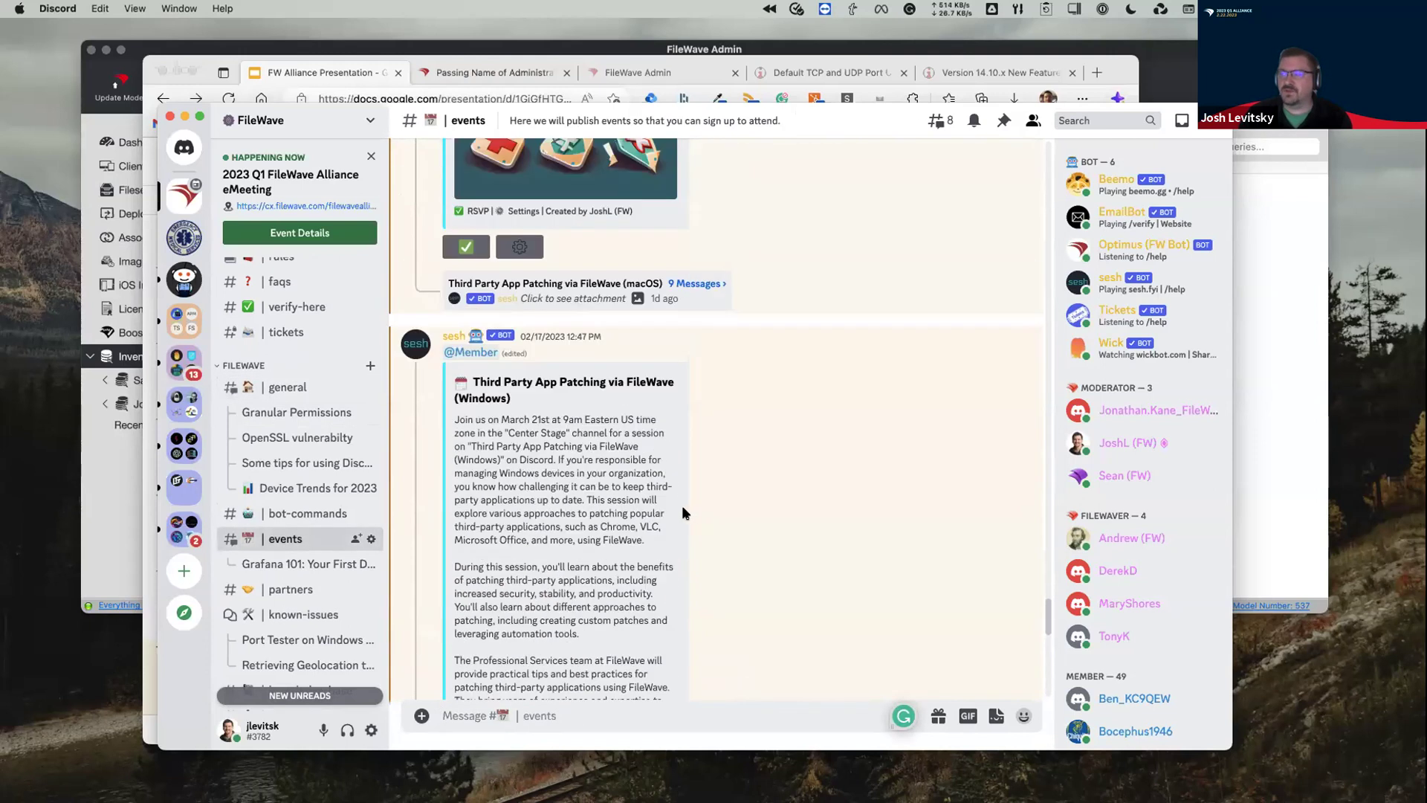
pyautogui.scroll(15, 681, 513)
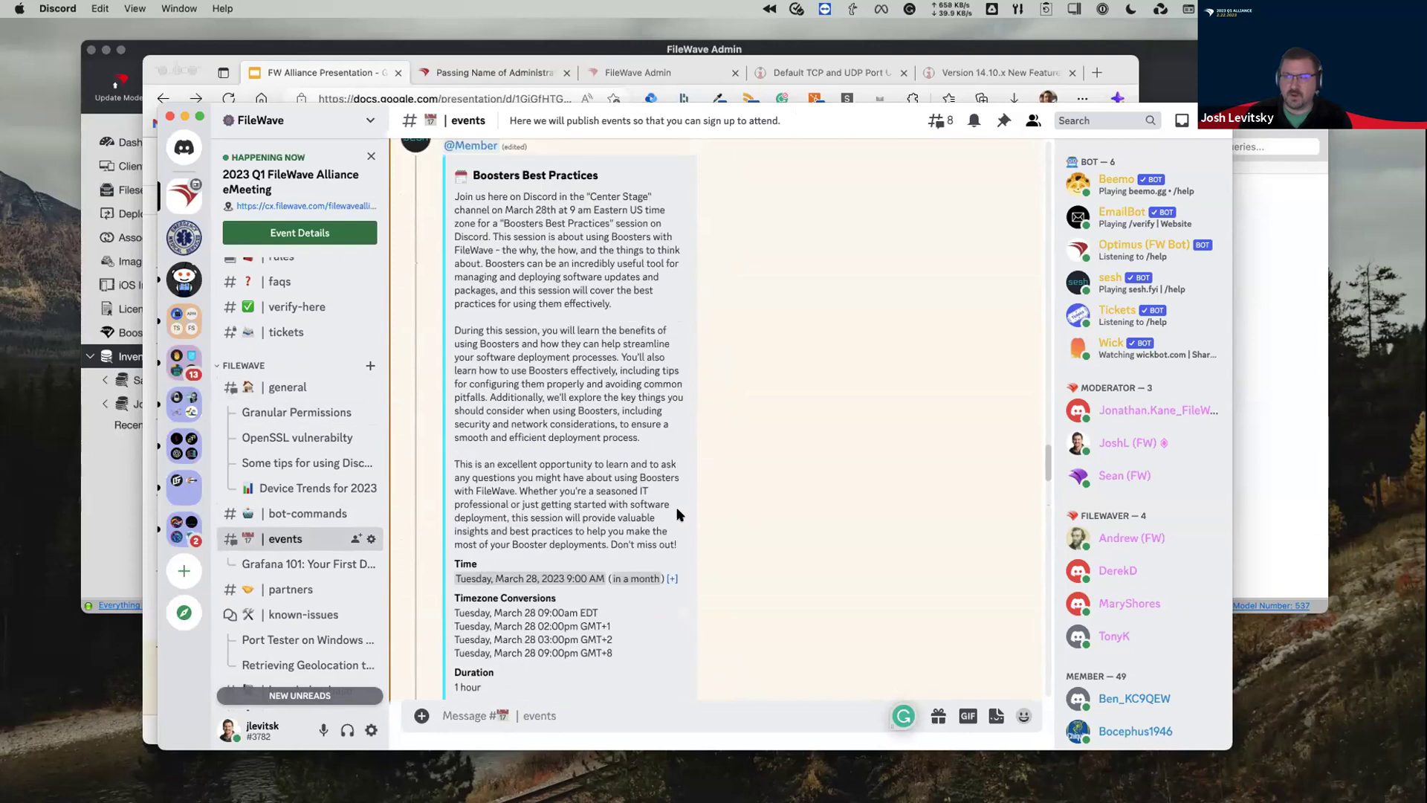
pyautogui.scroll(15, 671, 511)
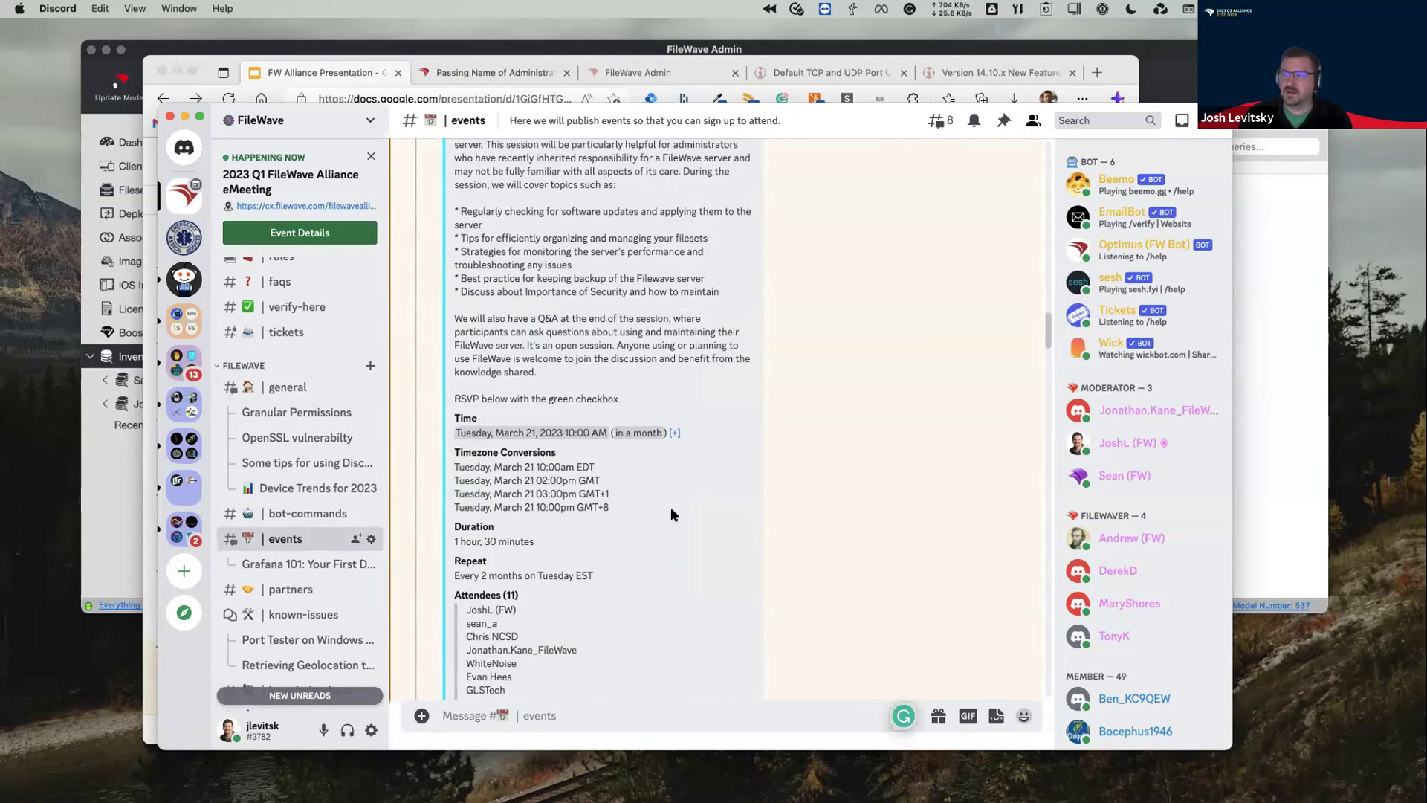
pyautogui.scroll(12, 669, 513)
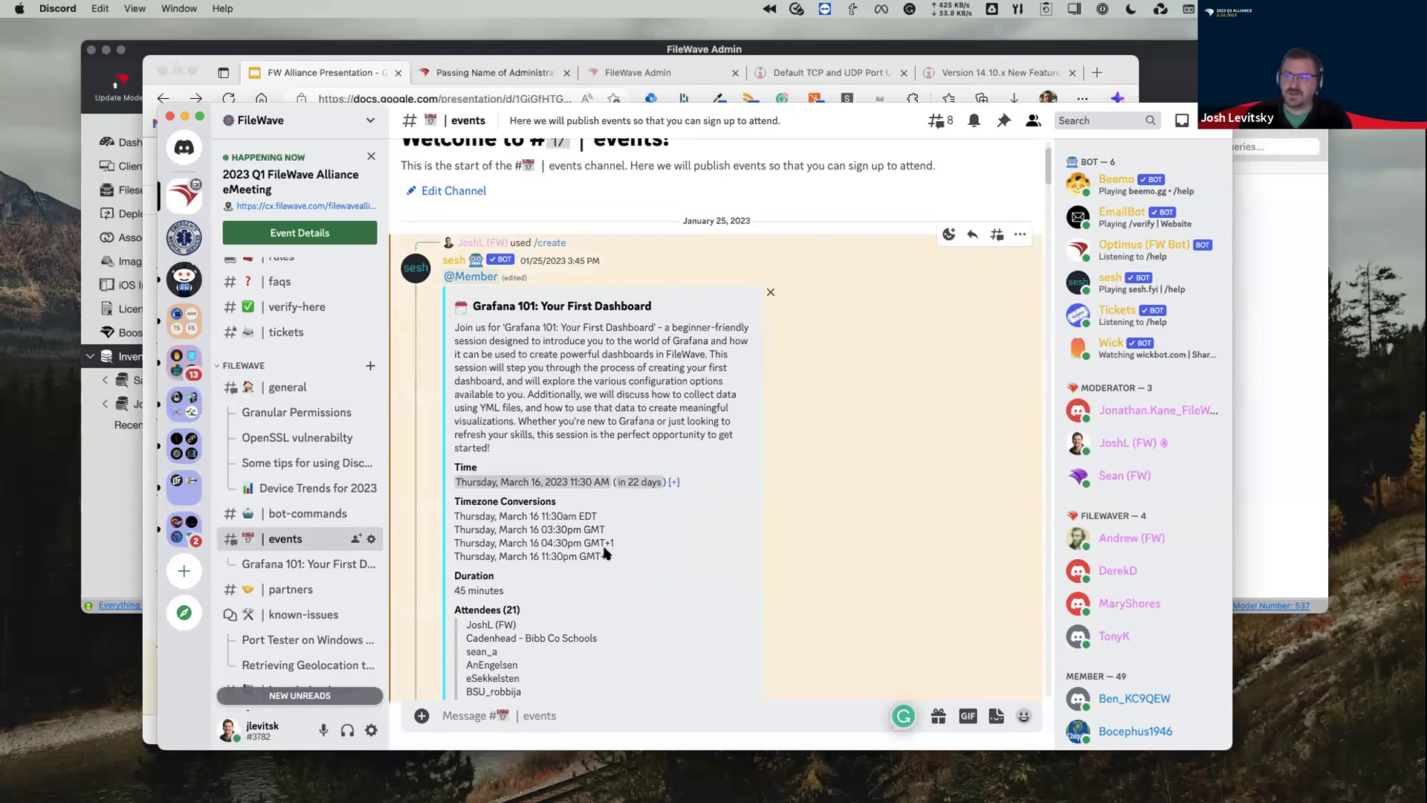
# Review the "Grafana 101: Your First Dashboard" event post, including its time, duration and attendee list
pyautogui.scroll(-1, 622, 563)
pyautogui.scroll(-6, 622, 562)
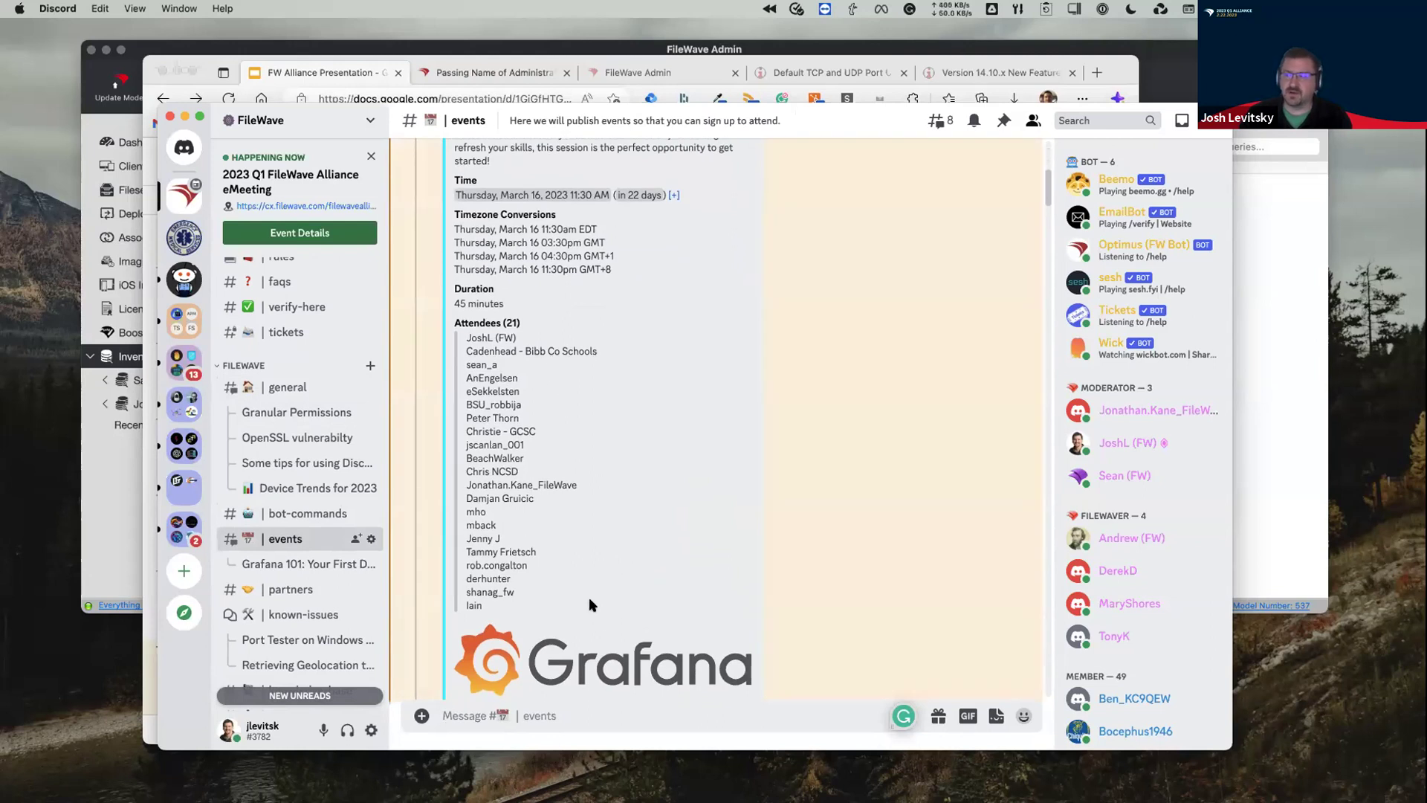
pyautogui.scroll(-1, 625, 651)
pyautogui.scroll(-9, 625, 652)
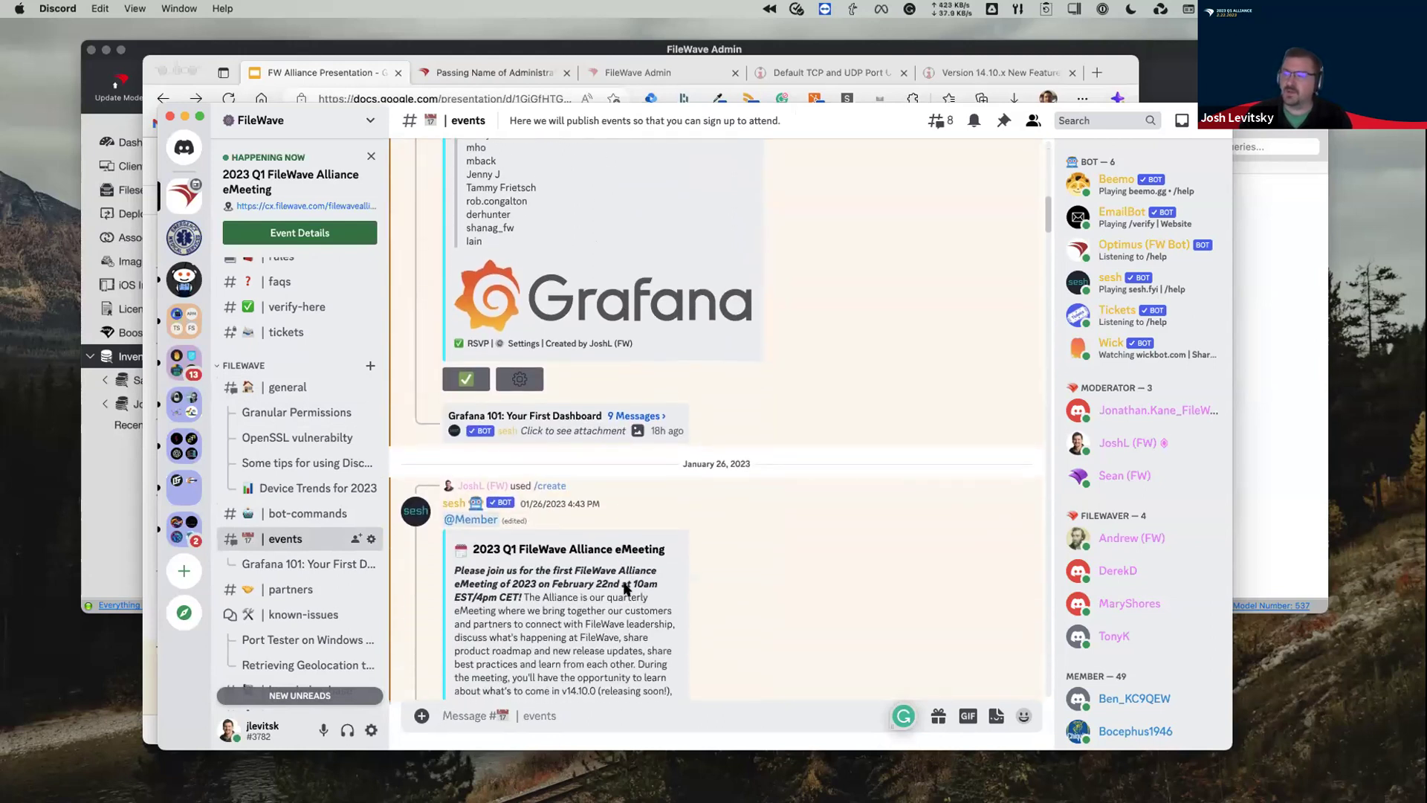
# Read the "2023 Q1 FileWave Alliance eMeeting" event post, including its schedule, attendees and agenda image
pyautogui.scroll(-8, 603, 559)
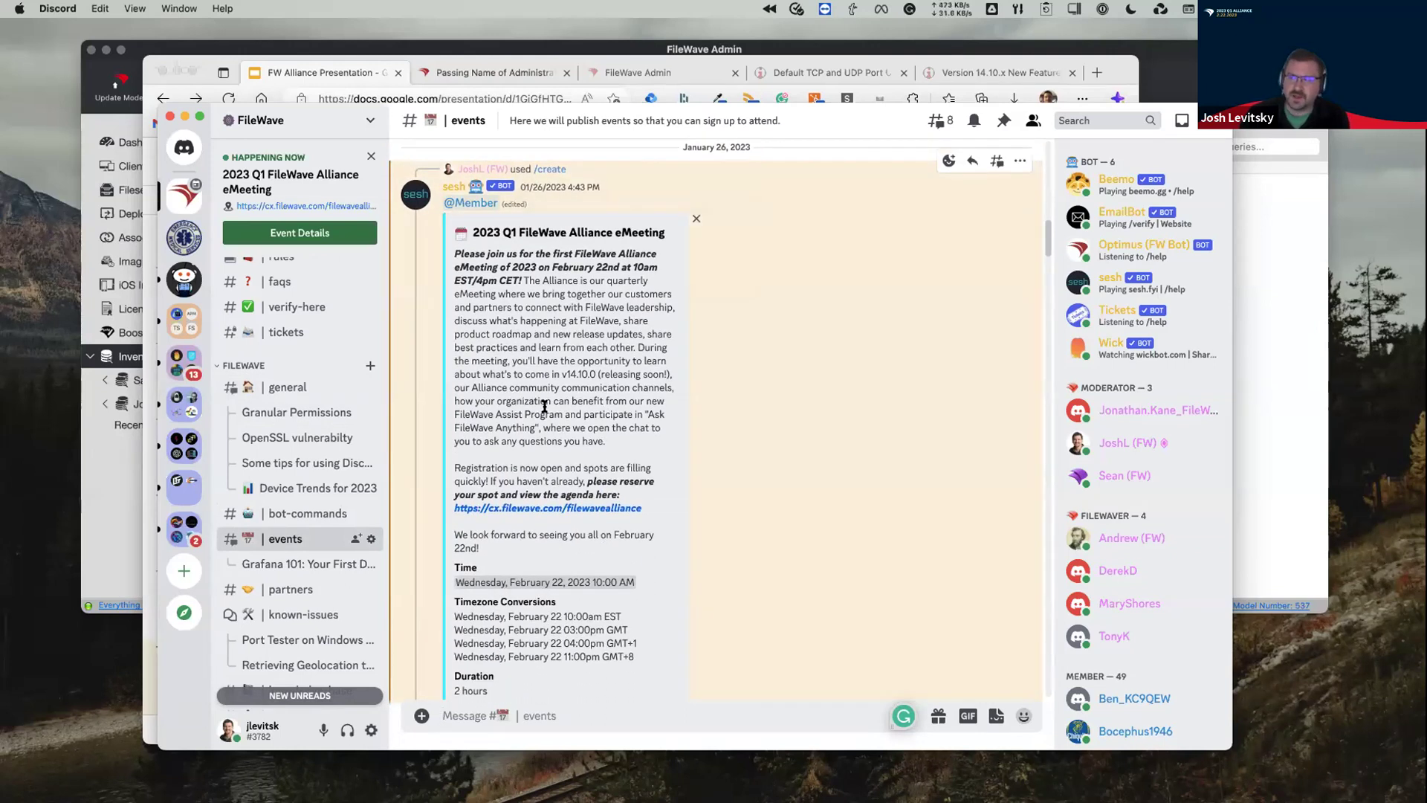
pyautogui.scroll(-5, 614, 436)
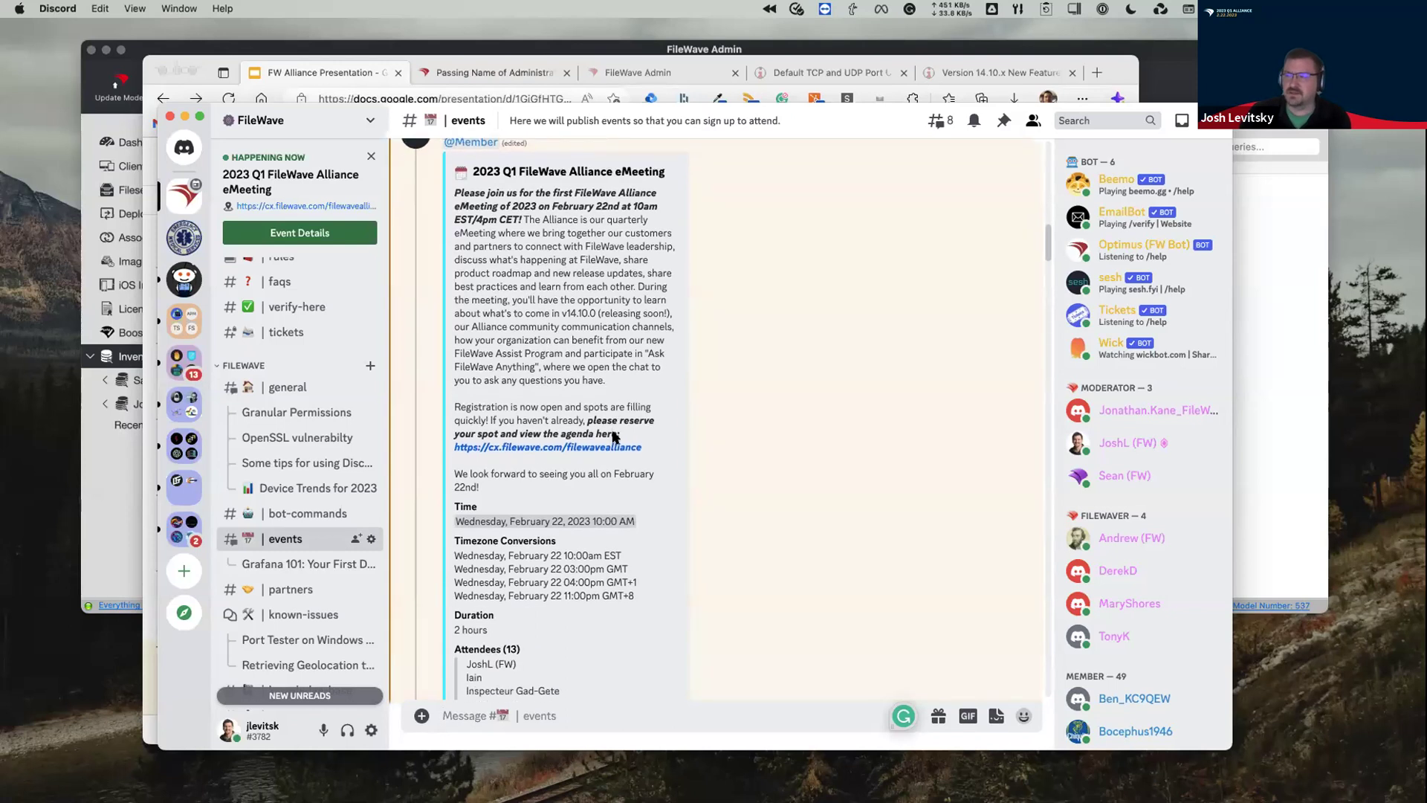
pyautogui.scroll(-8, 614, 437)
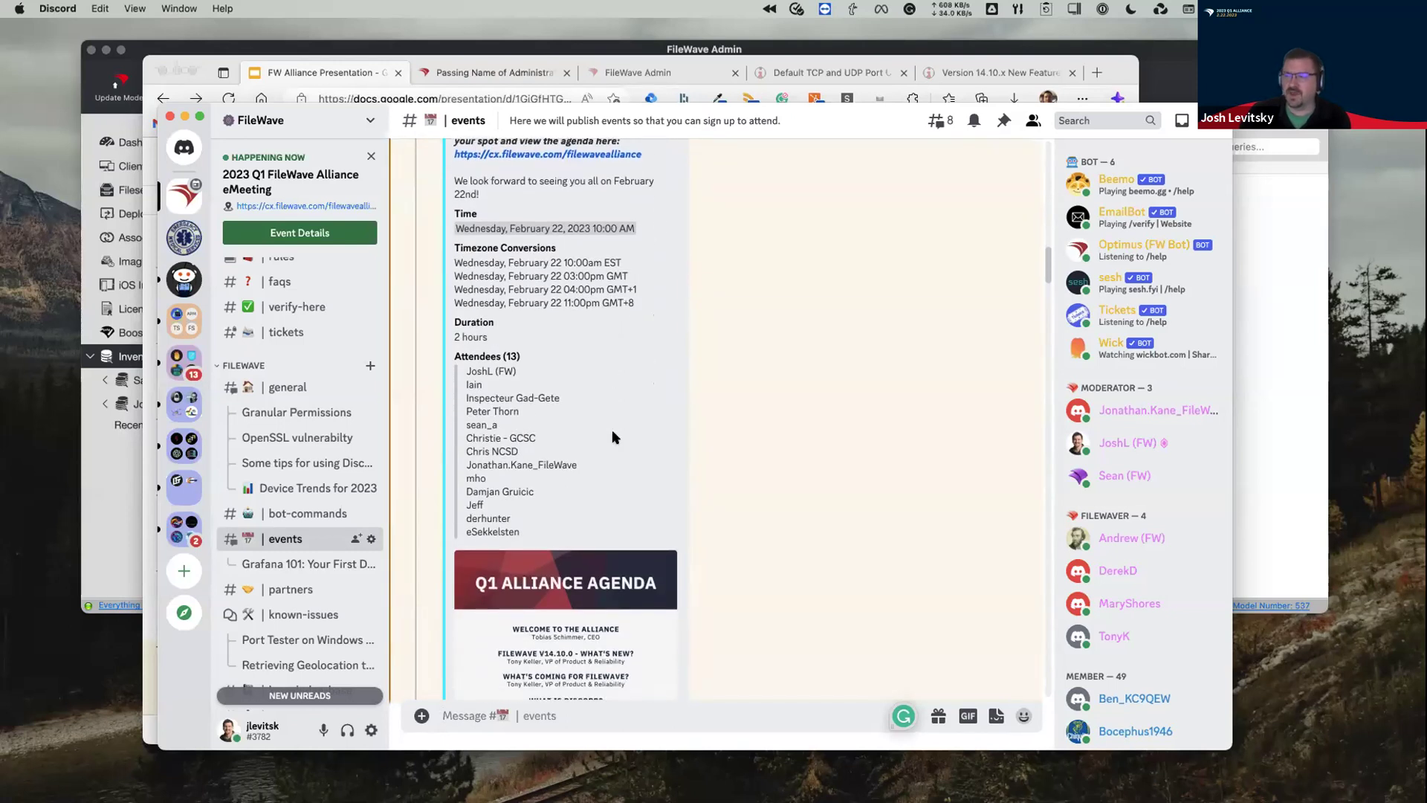
pyautogui.scroll(-9, 612, 430)
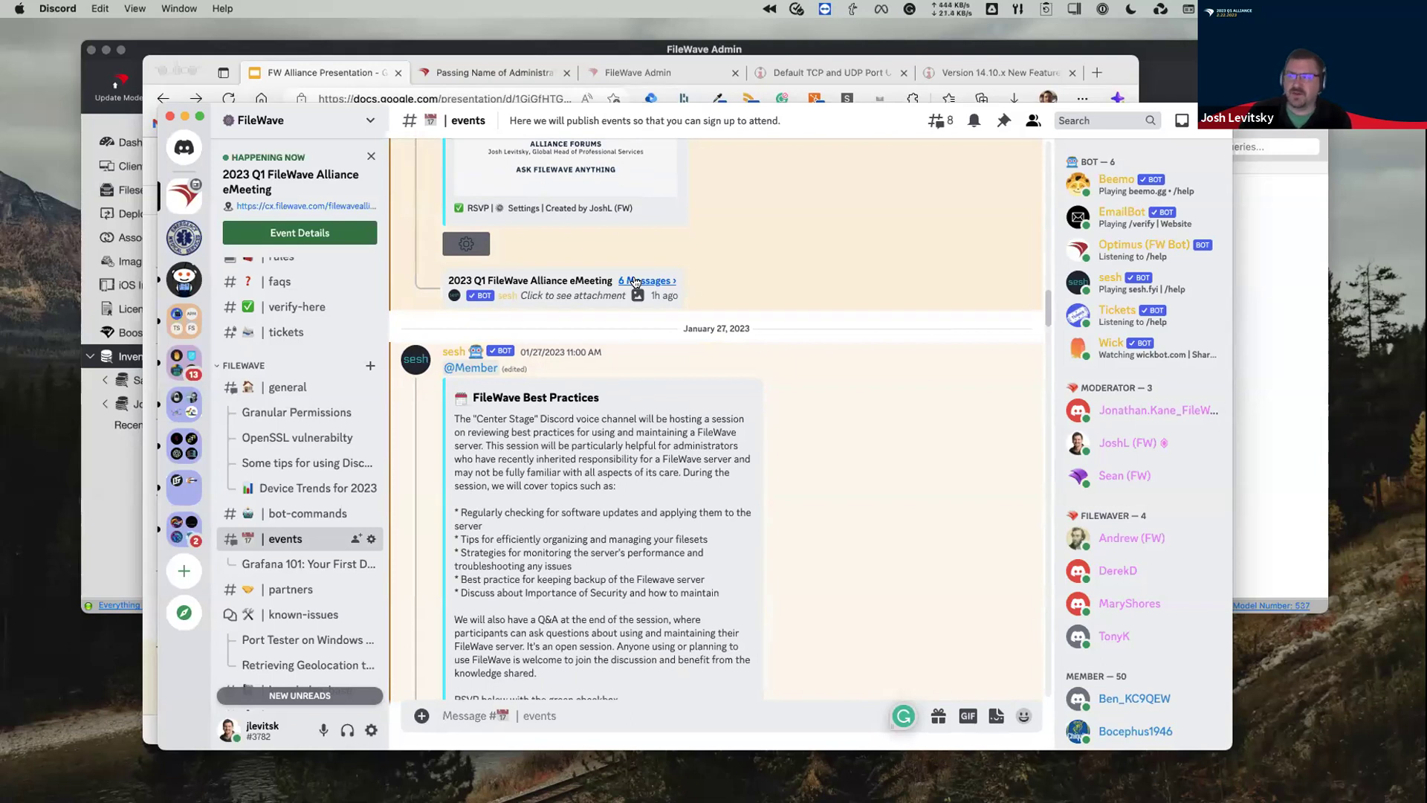
pyautogui.scroll(5, 635, 280)
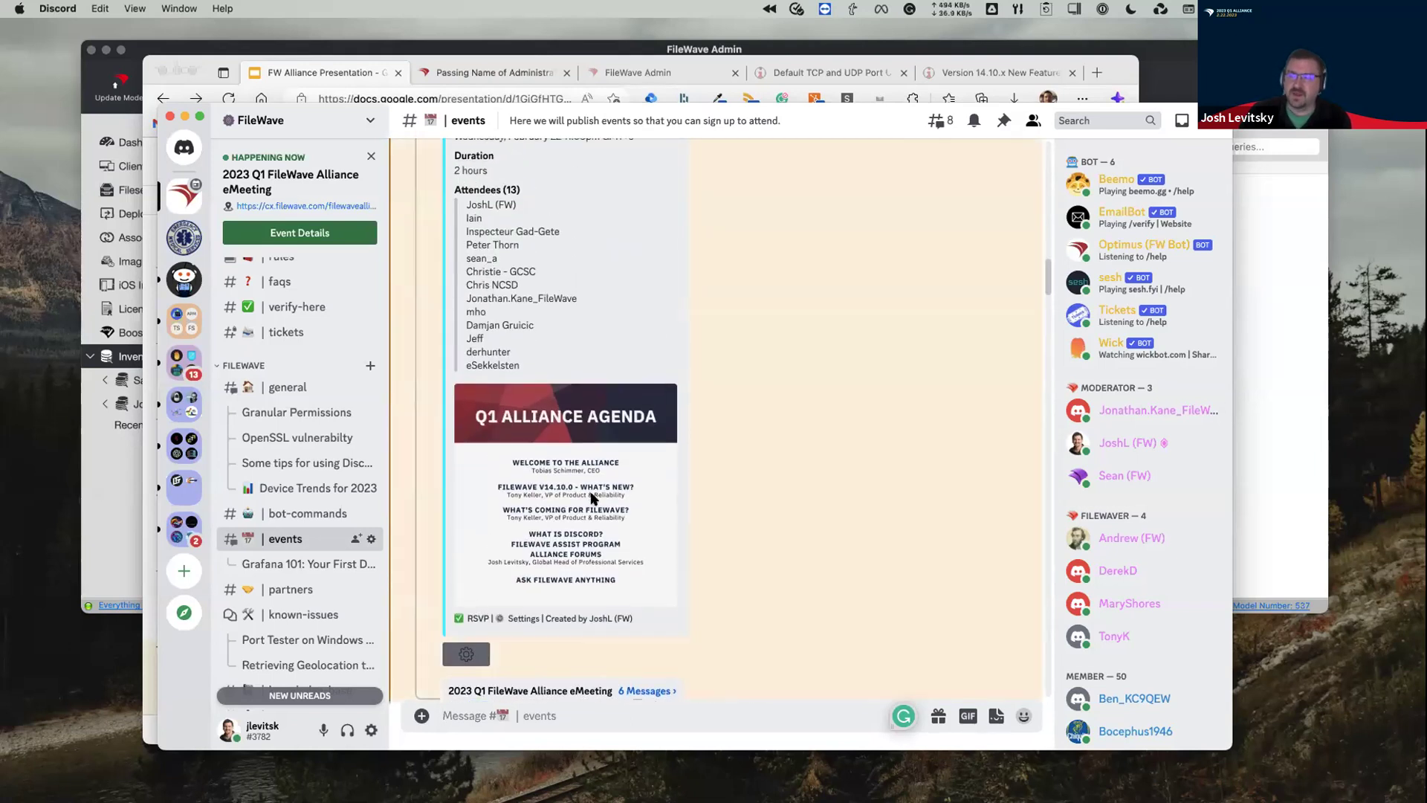
pyautogui.scroll(-4, 592, 498)
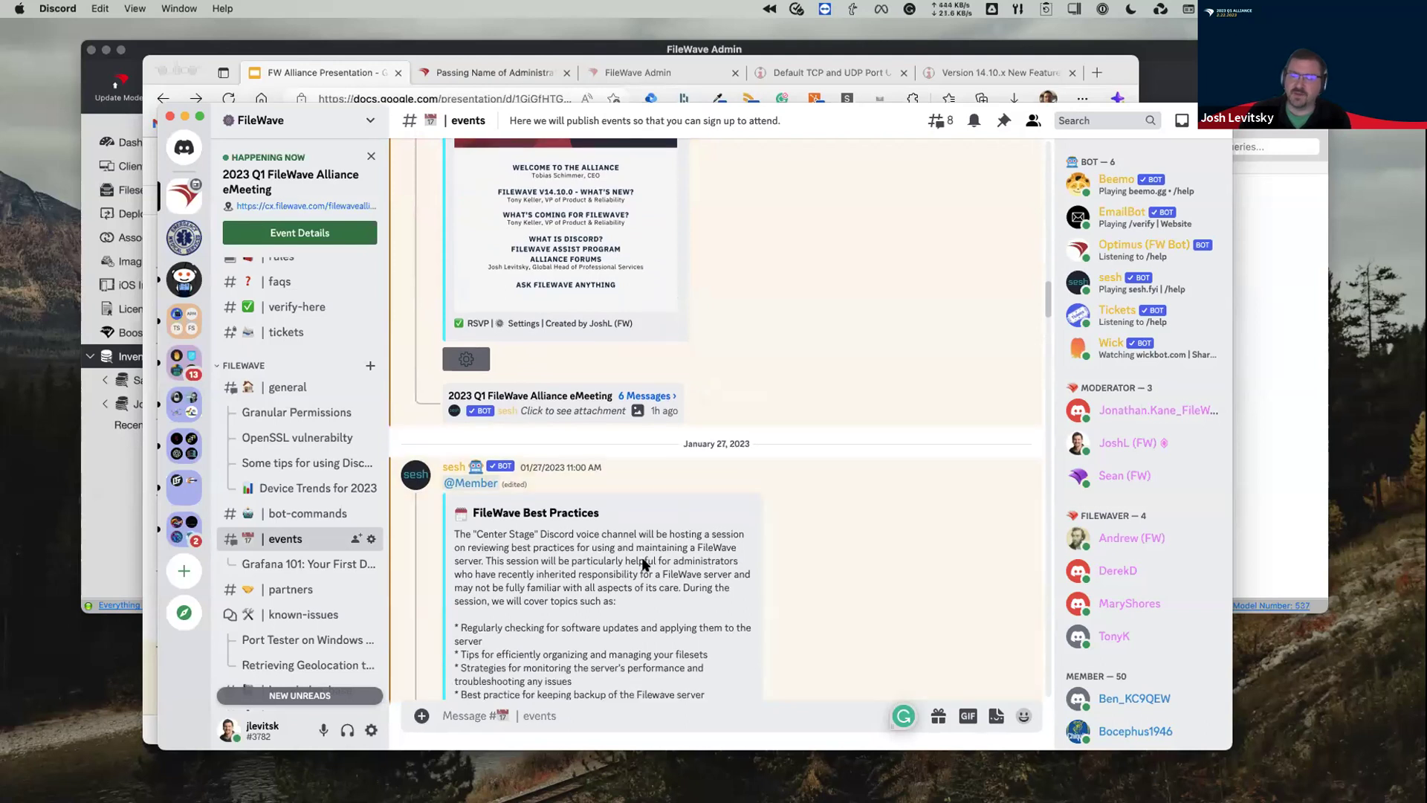
# Read the "FileWave Best Practices" event post from its topic list through its schedule, attendees and RSVP option
pyautogui.scroll(-4, 642, 564)
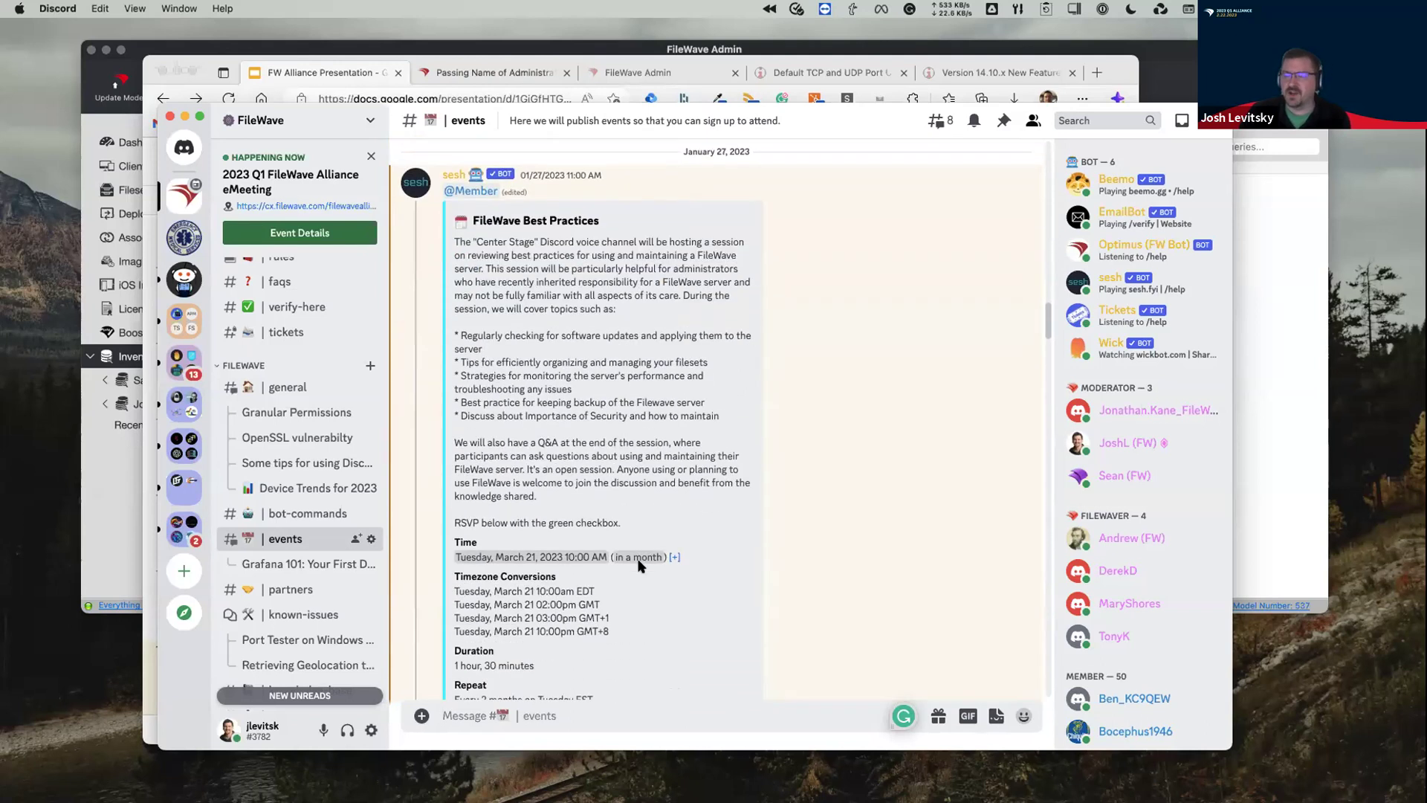
pyautogui.scroll(-1, 639, 565)
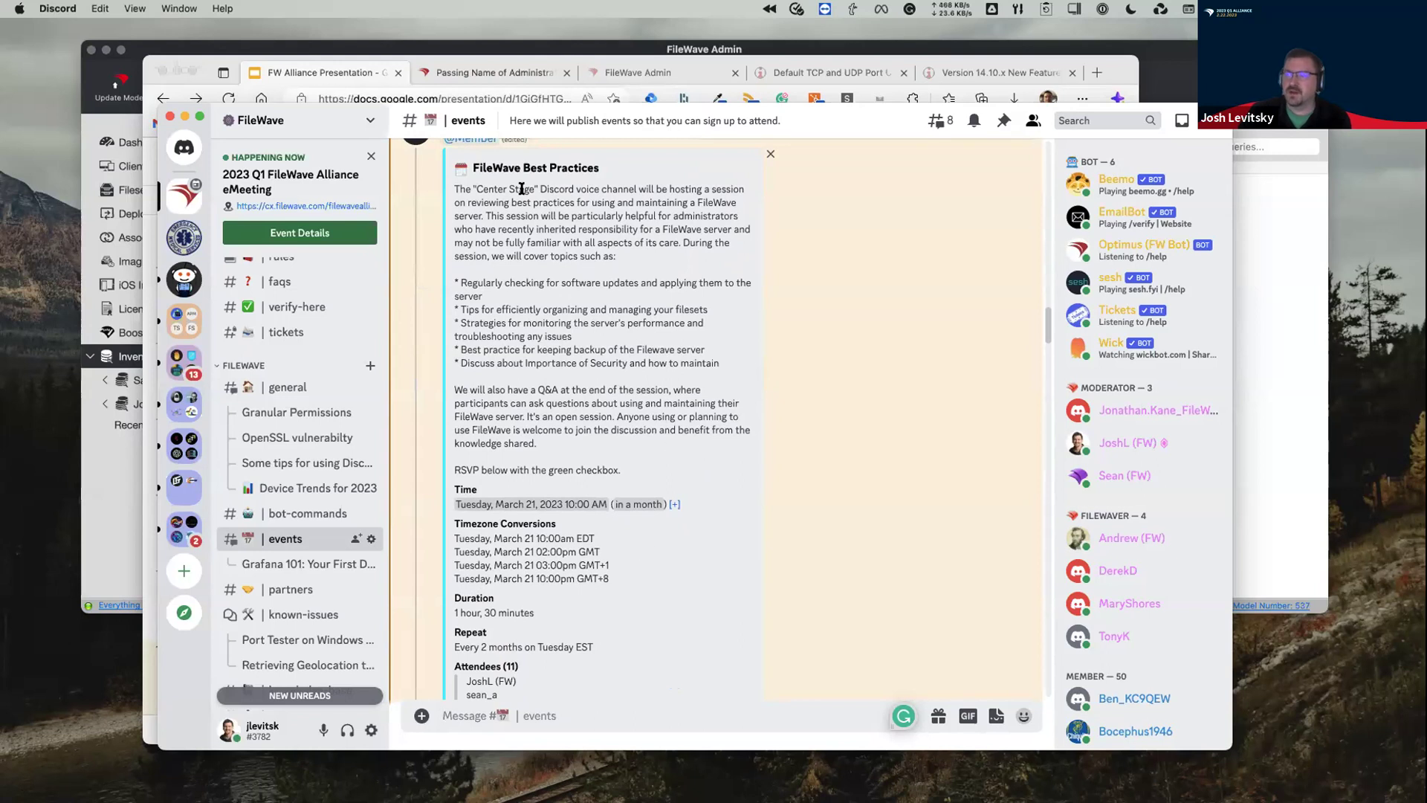
pyautogui.scroll(1, 532, 220)
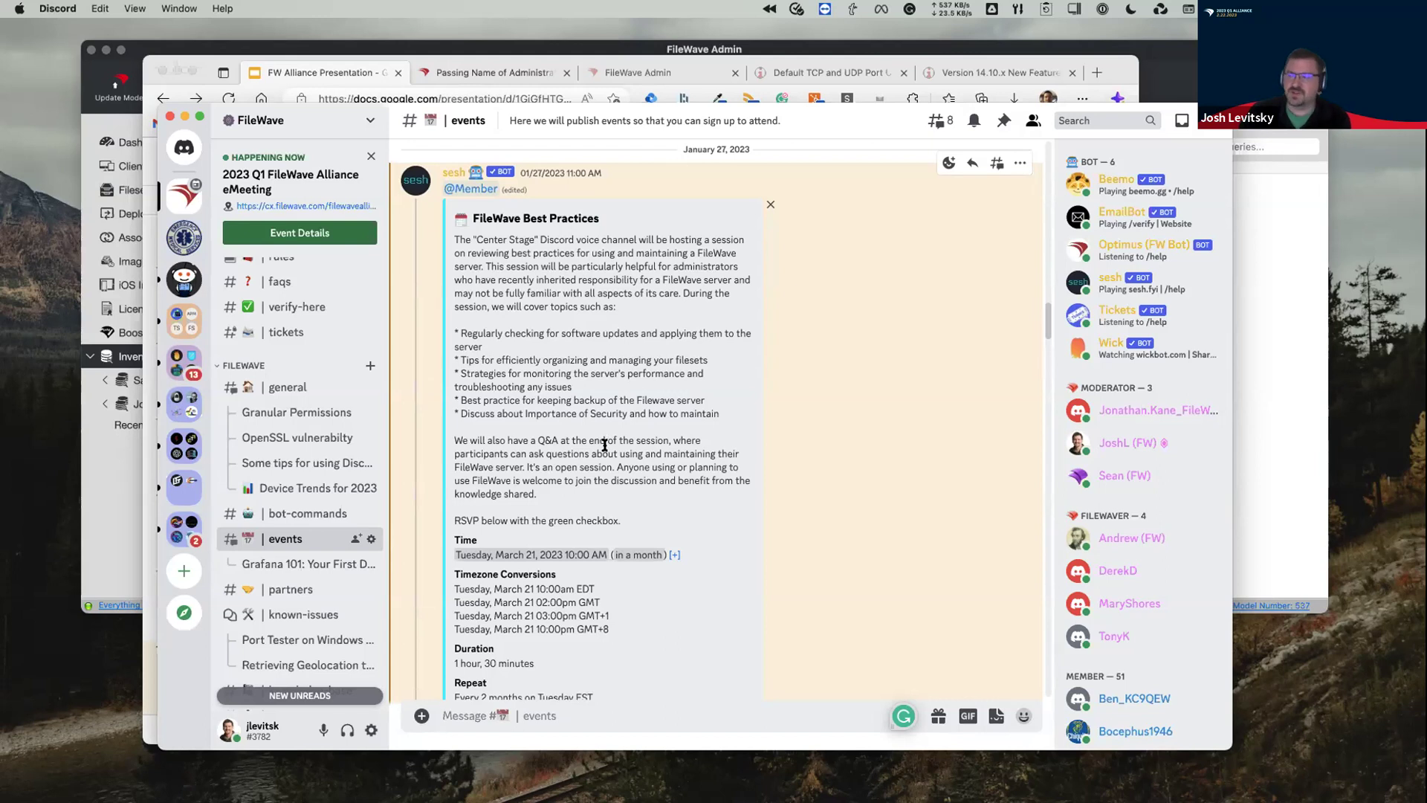
pyautogui.scroll(-5, 605, 437)
pyautogui.scroll(-7, 603, 448)
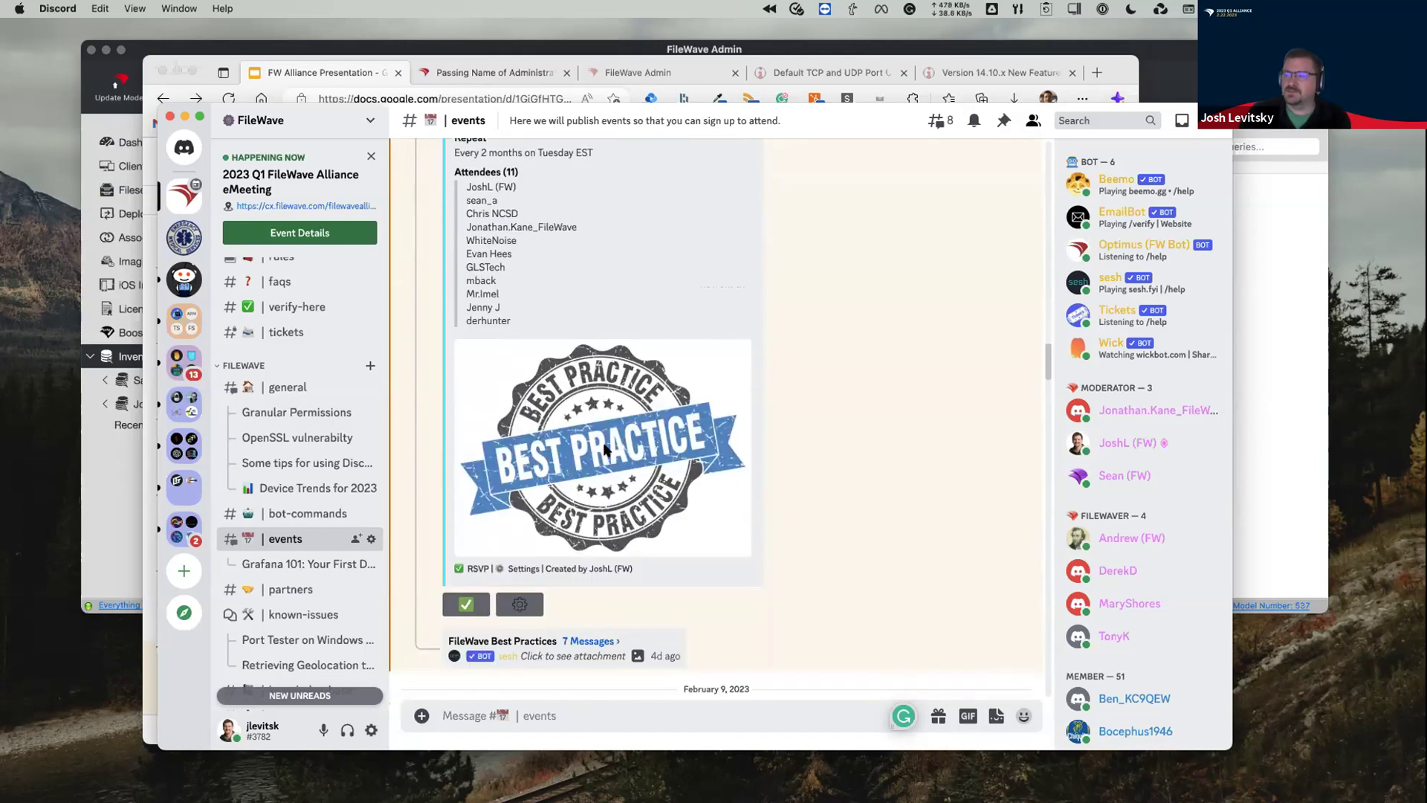
# Review the "FileWave Training Department Open Office Hours" event post with its time, repeat schedule and attendees
pyautogui.scroll(-2, 599, 450)
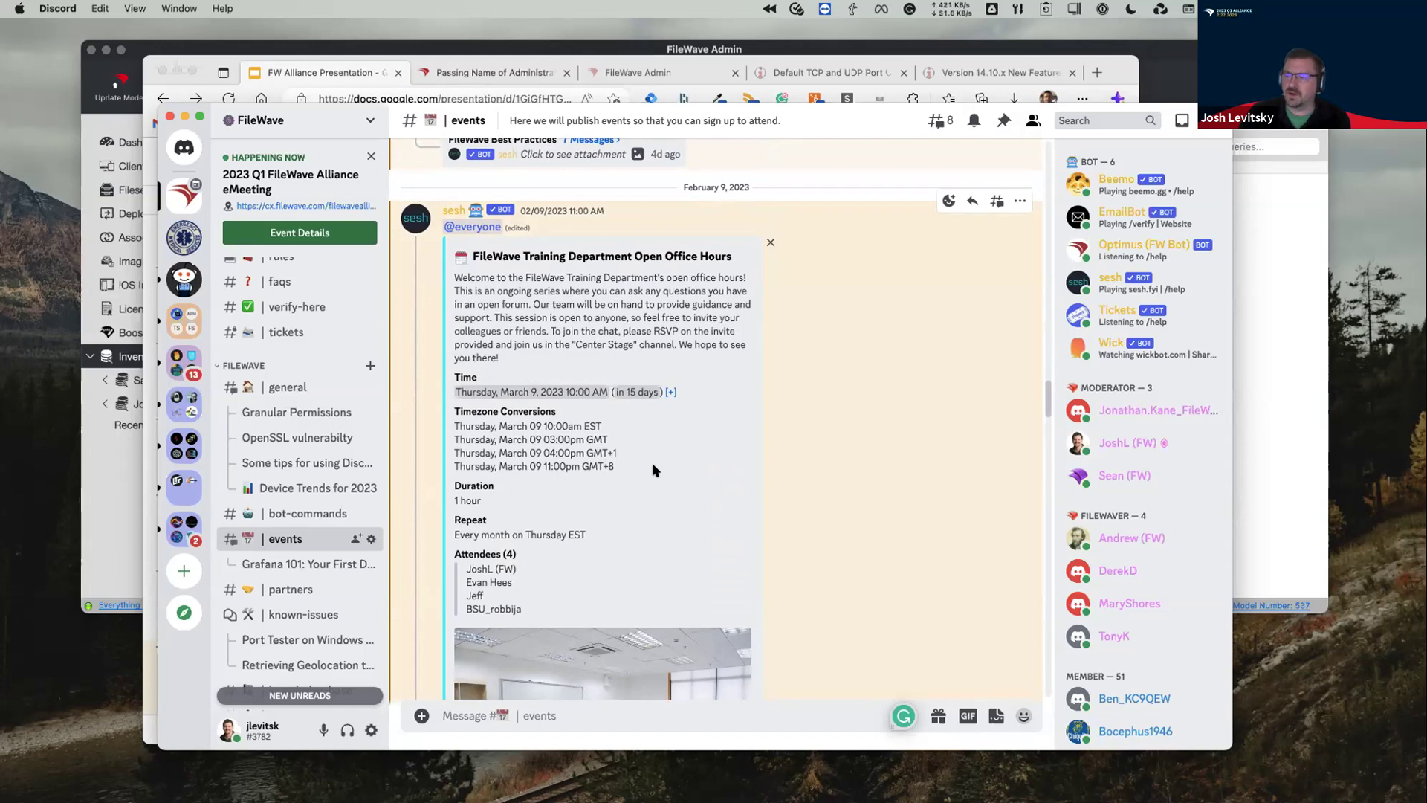
pyautogui.scroll(-6, 653, 465)
pyautogui.scroll(-4, 652, 468)
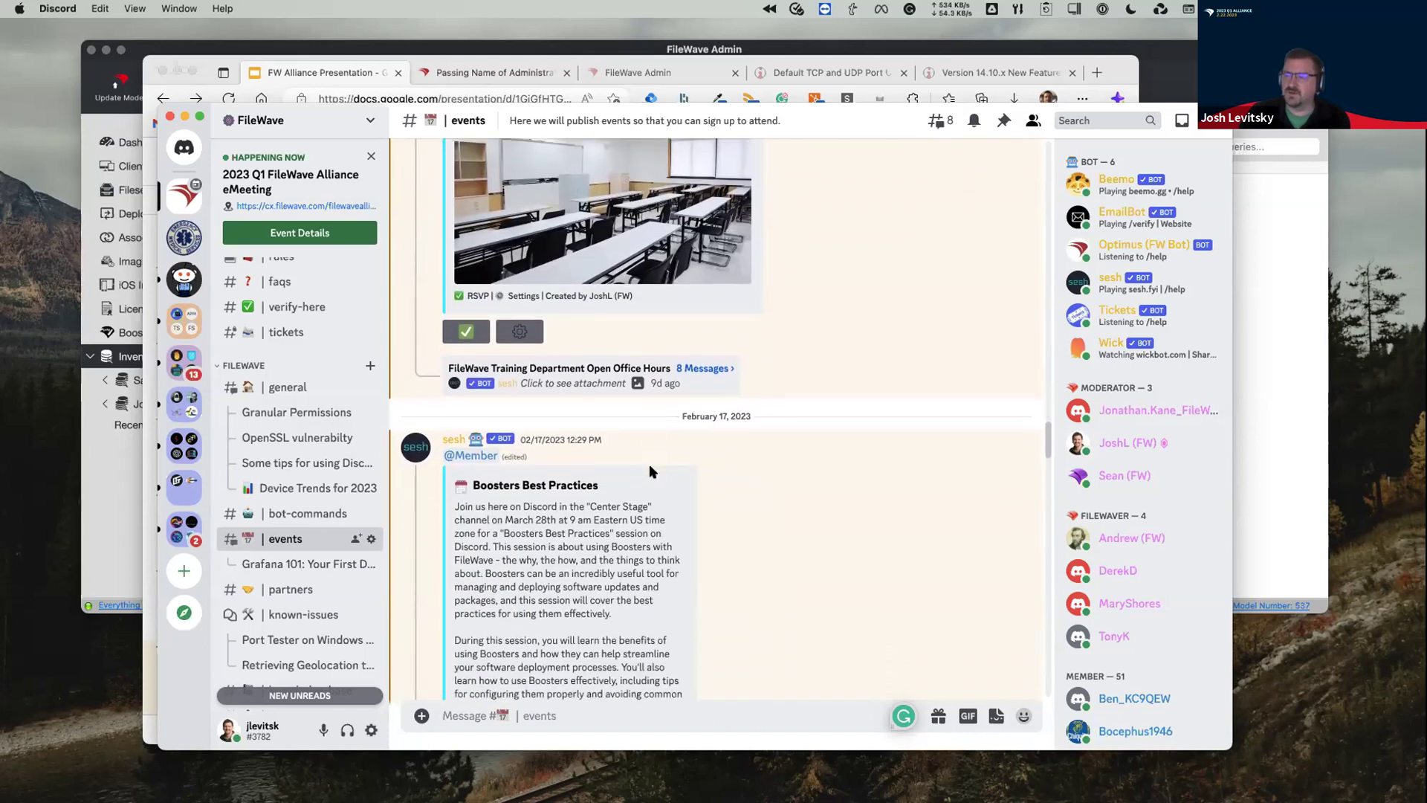
# Read the "Boosters Best Practices" event post, covering its description, time, attendees and RSVP option
pyautogui.scroll(-1, 649, 464)
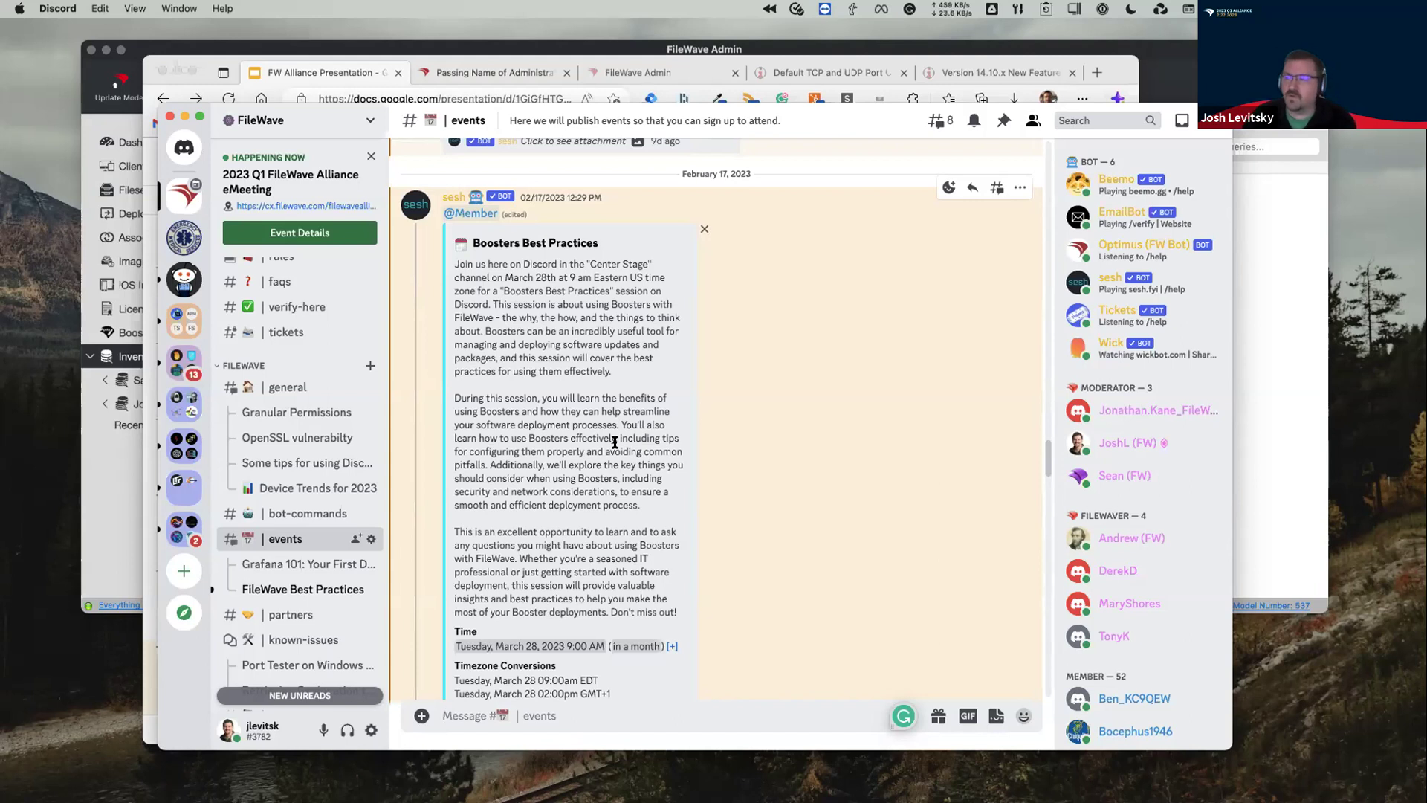
pyautogui.scroll(-5, 719, 522)
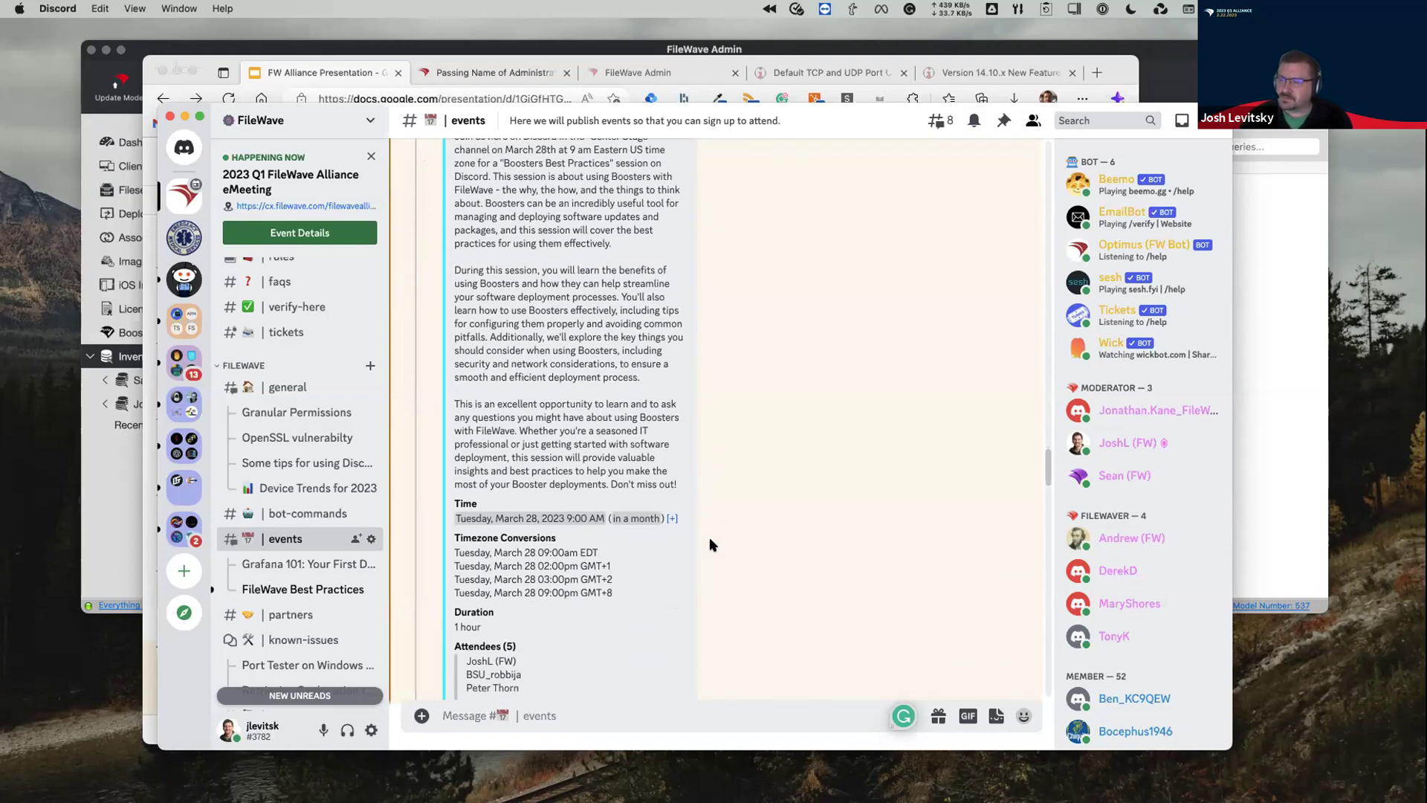
pyautogui.scroll(-1, 684, 545)
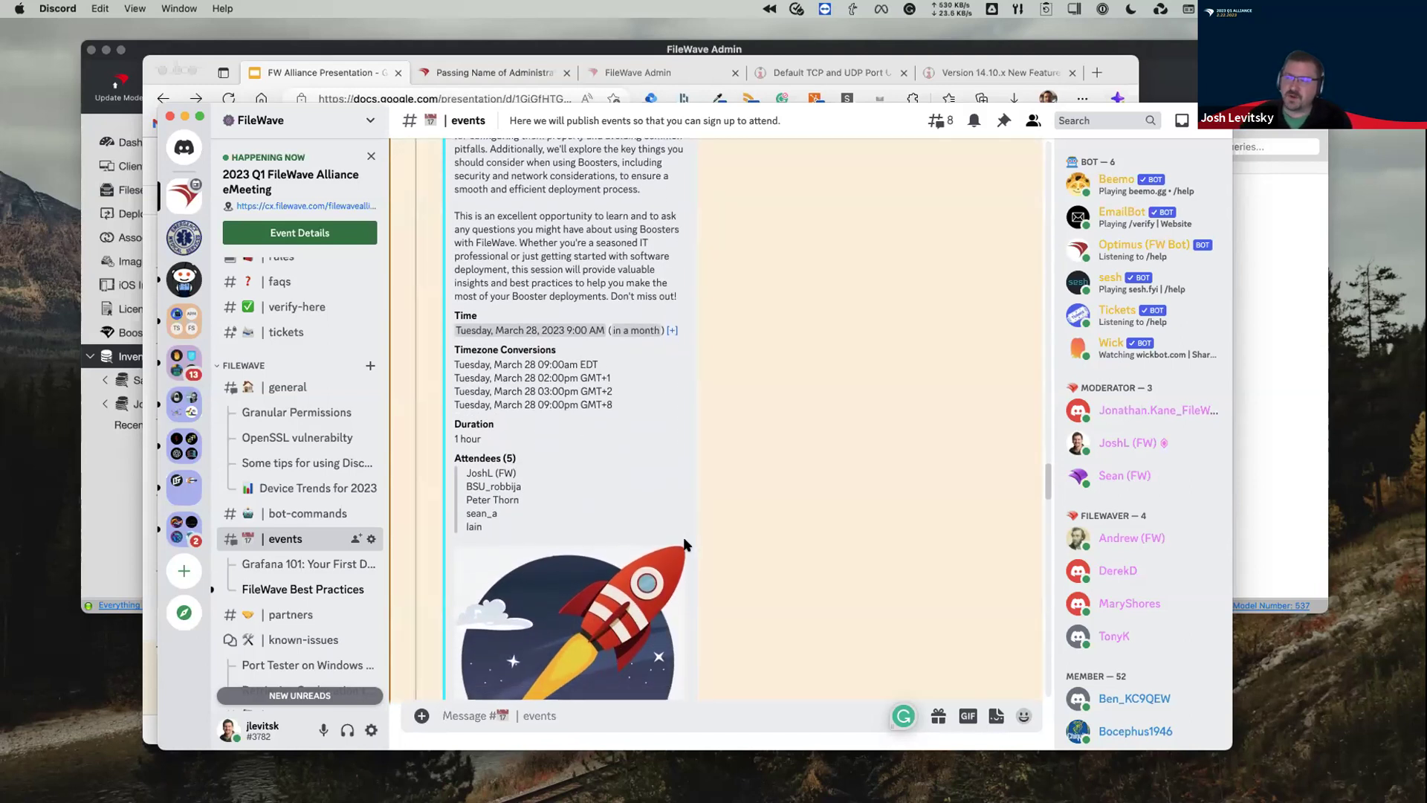
pyautogui.scroll(6, 684, 545)
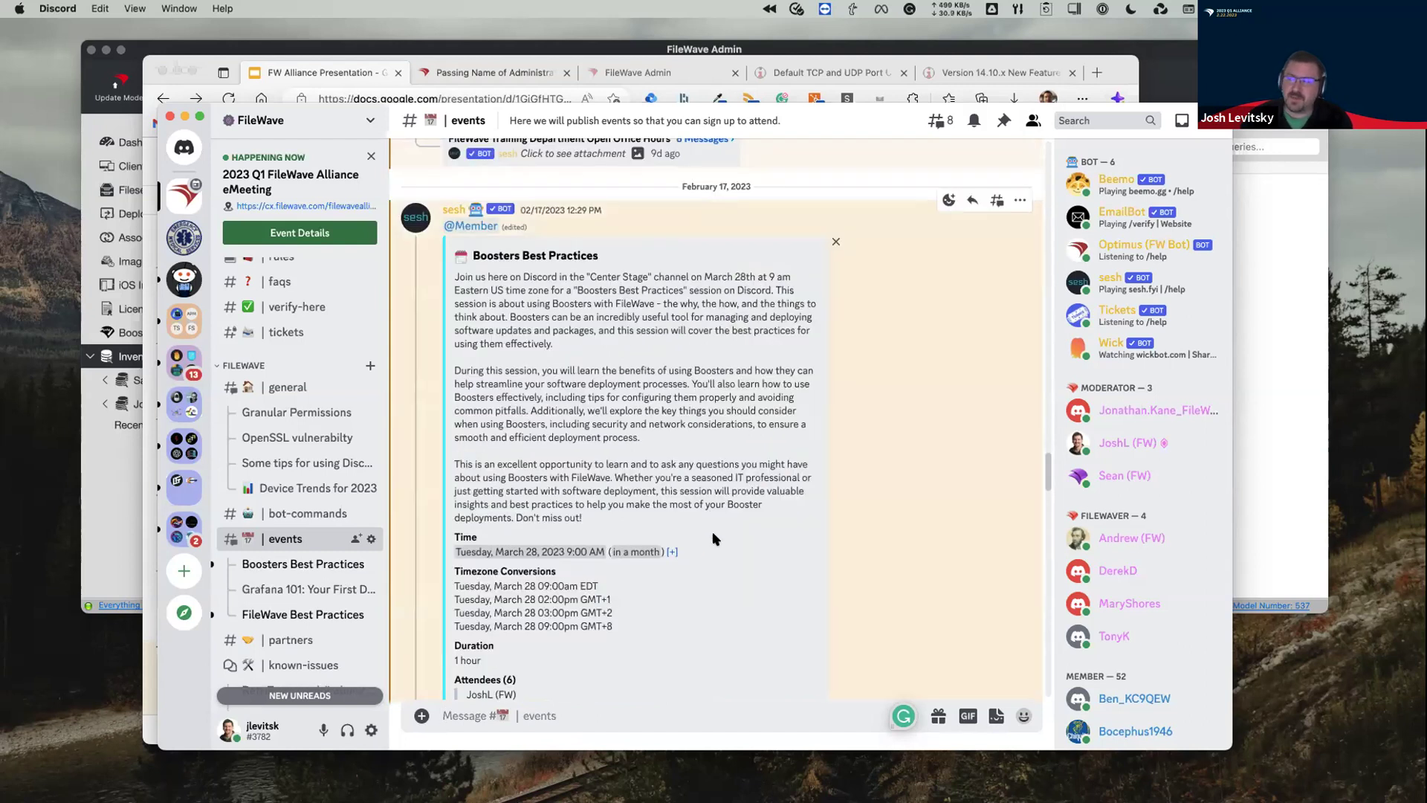
pyautogui.scroll(-1, 714, 538)
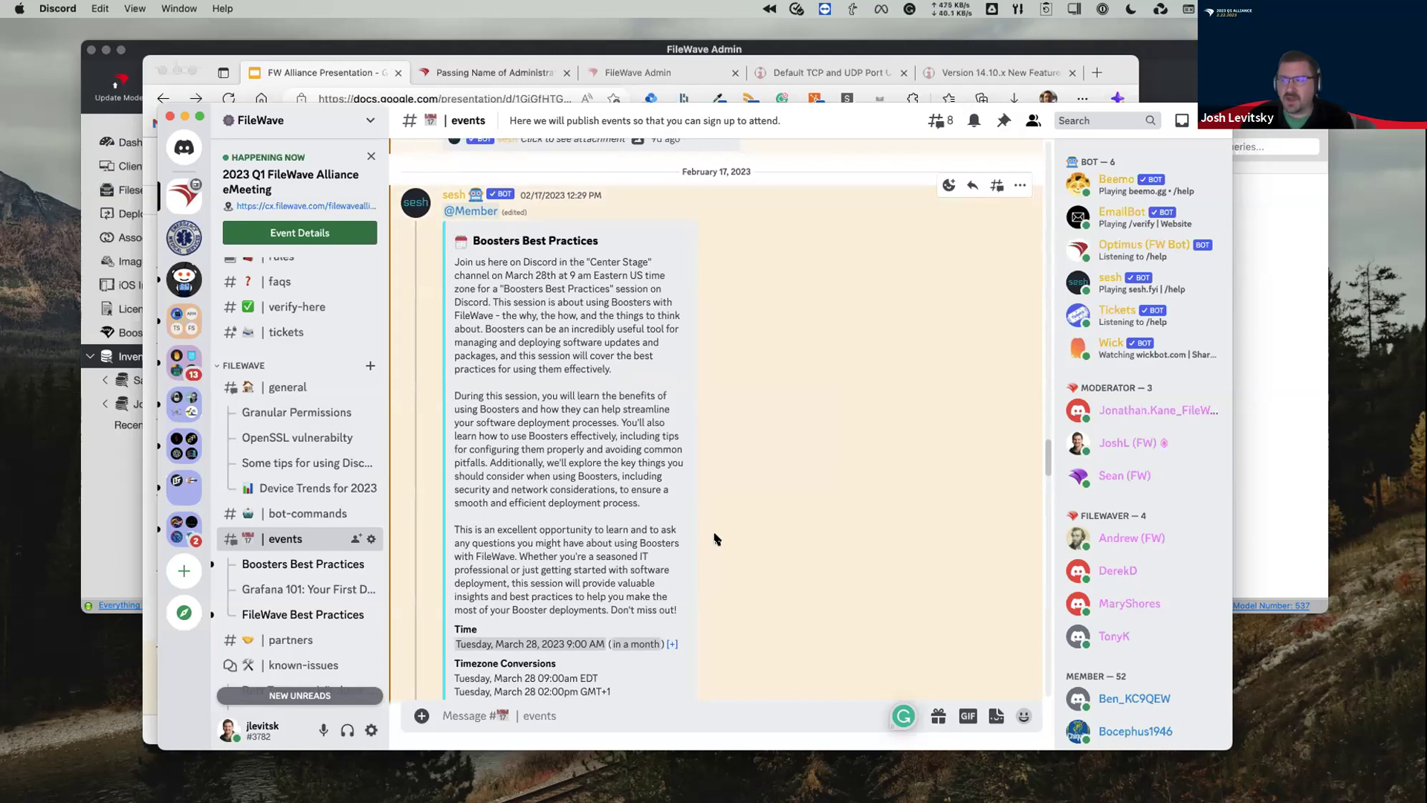
pyautogui.scroll(-5, 714, 539)
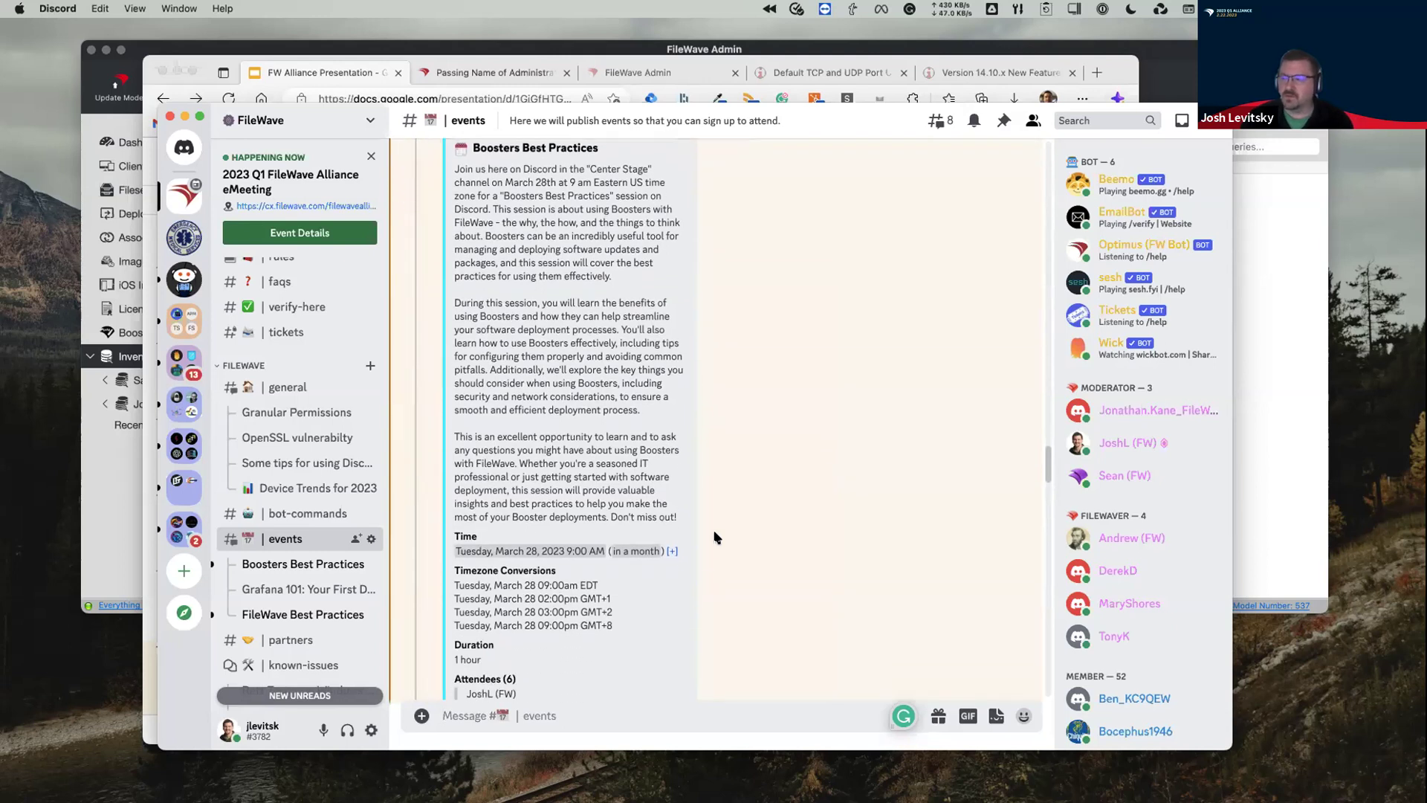
pyautogui.scroll(-12, 714, 538)
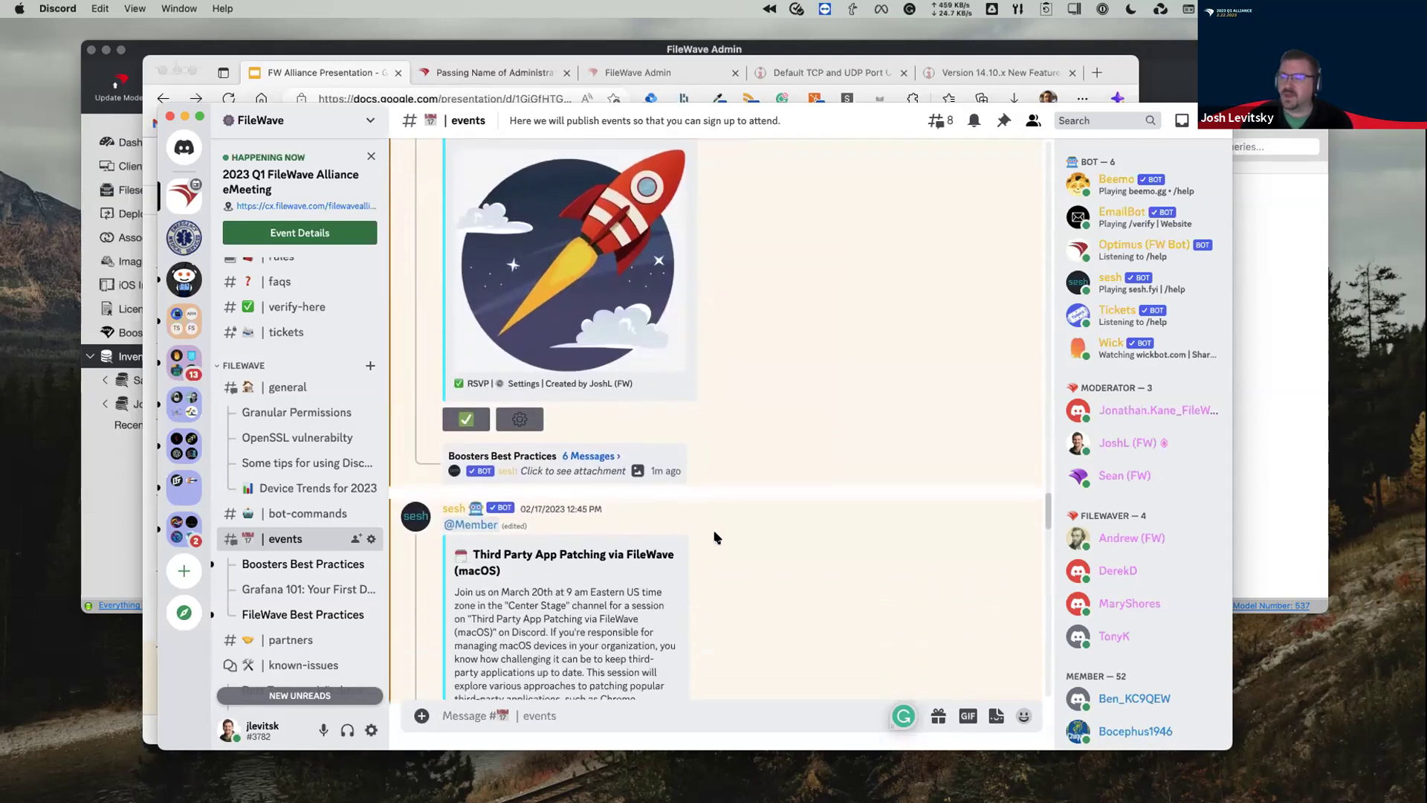
# Review the "Third Party App Patching via FileWave" event posts for macOS and Windows through the end of the channel
pyautogui.scroll(-2, 715, 538)
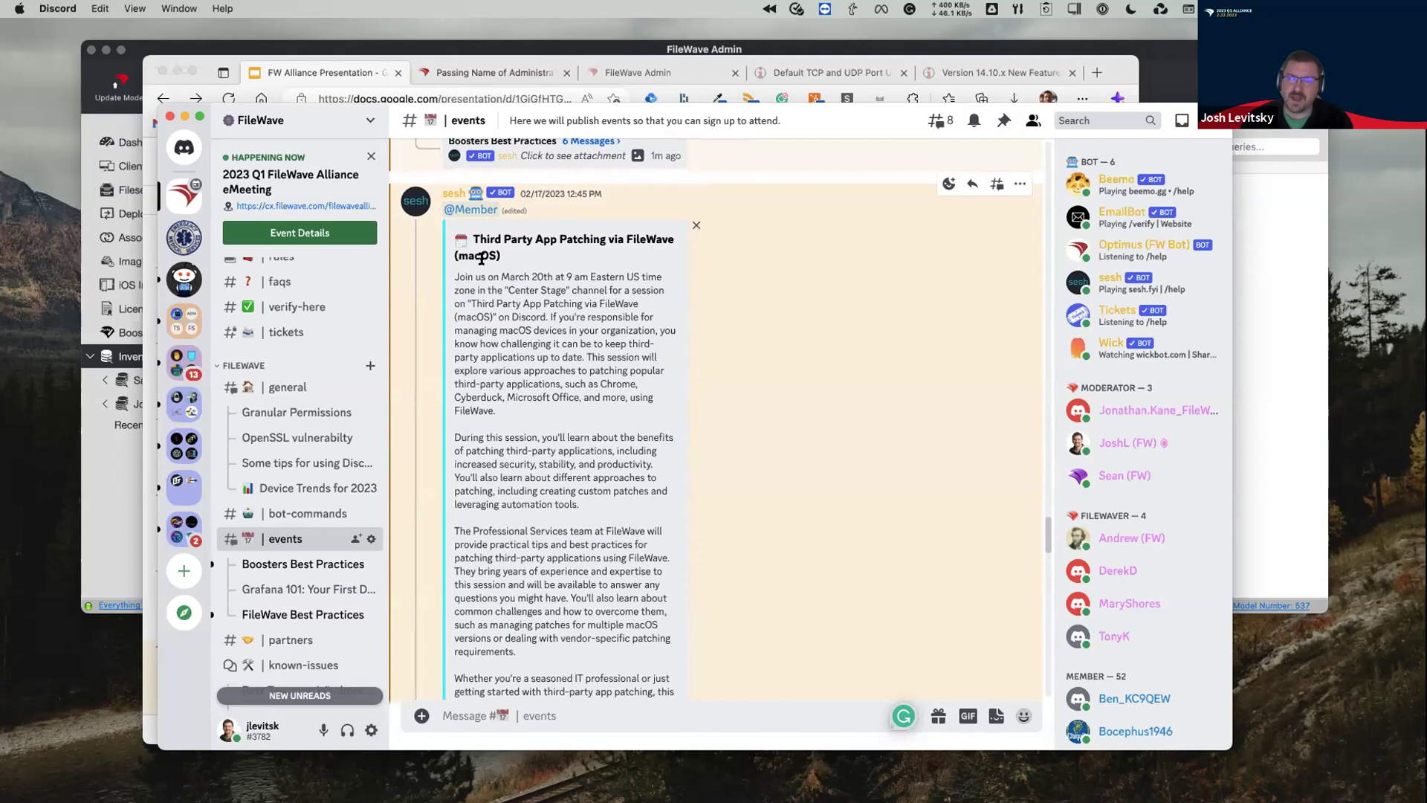
pyautogui.scroll(-15, 672, 421)
pyautogui.scroll(-10, 672, 428)
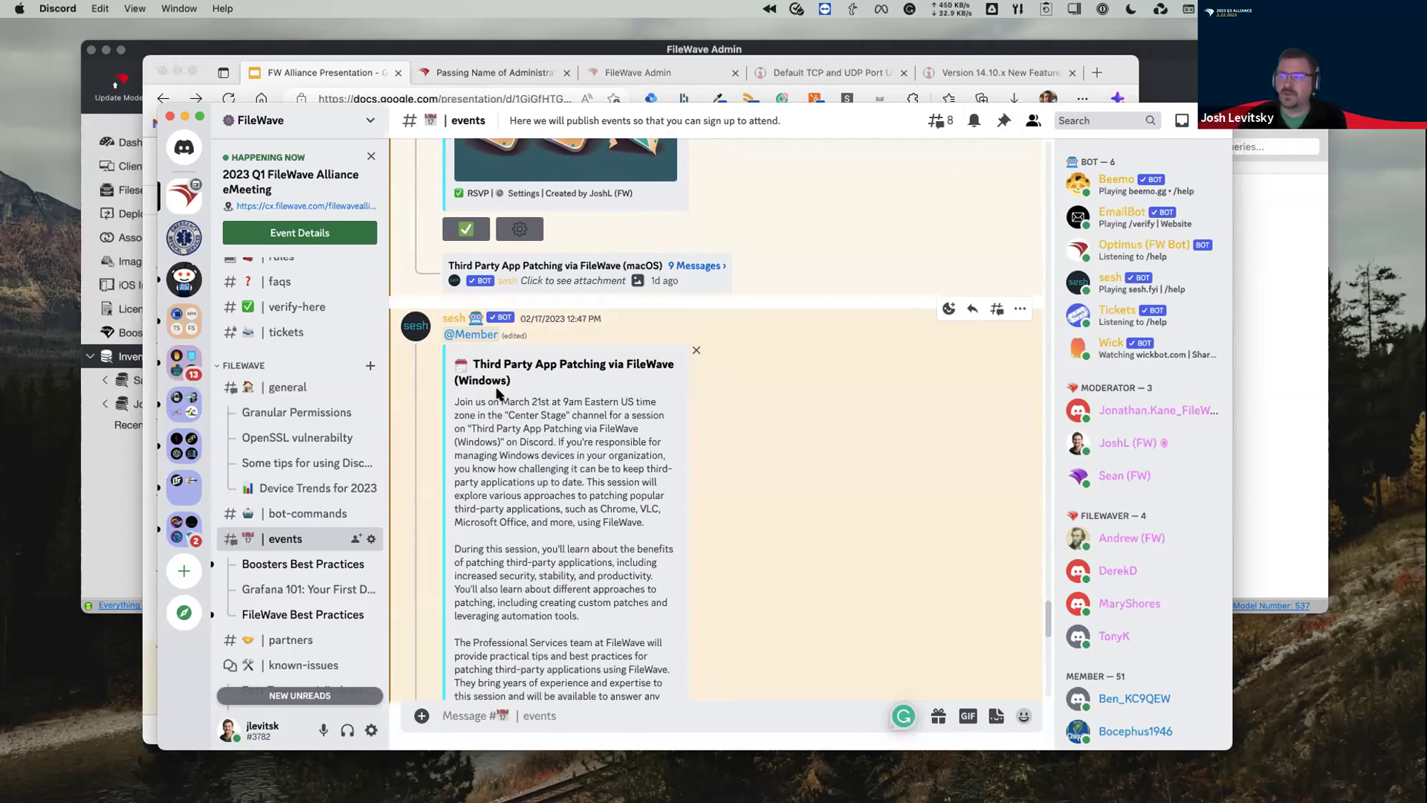
pyautogui.scroll(-4, 685, 539)
pyautogui.scroll(-8, 685, 539)
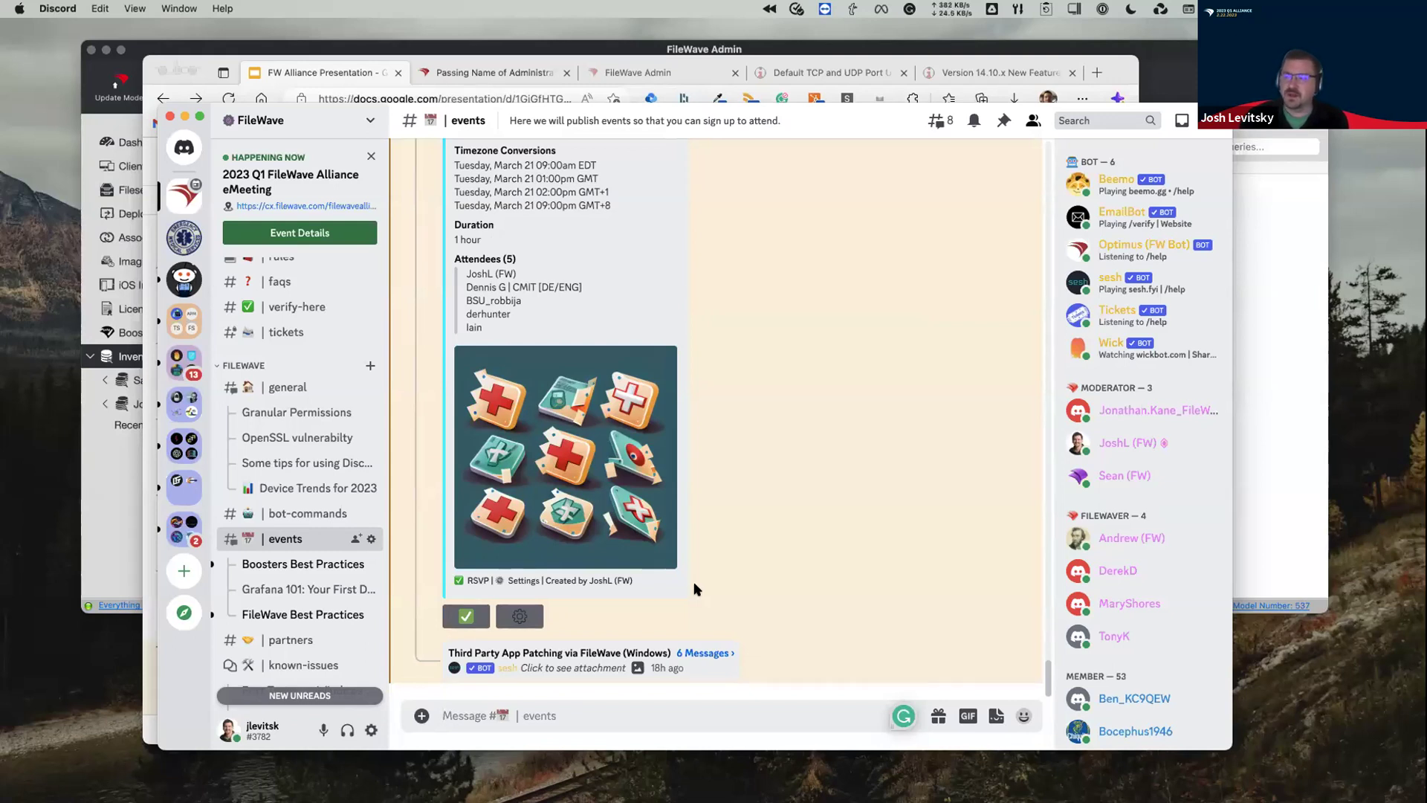
# Open the "Some tips for using Discord" thread in the general channel and go back to its first message
pyautogui.moveTo(302, 393)
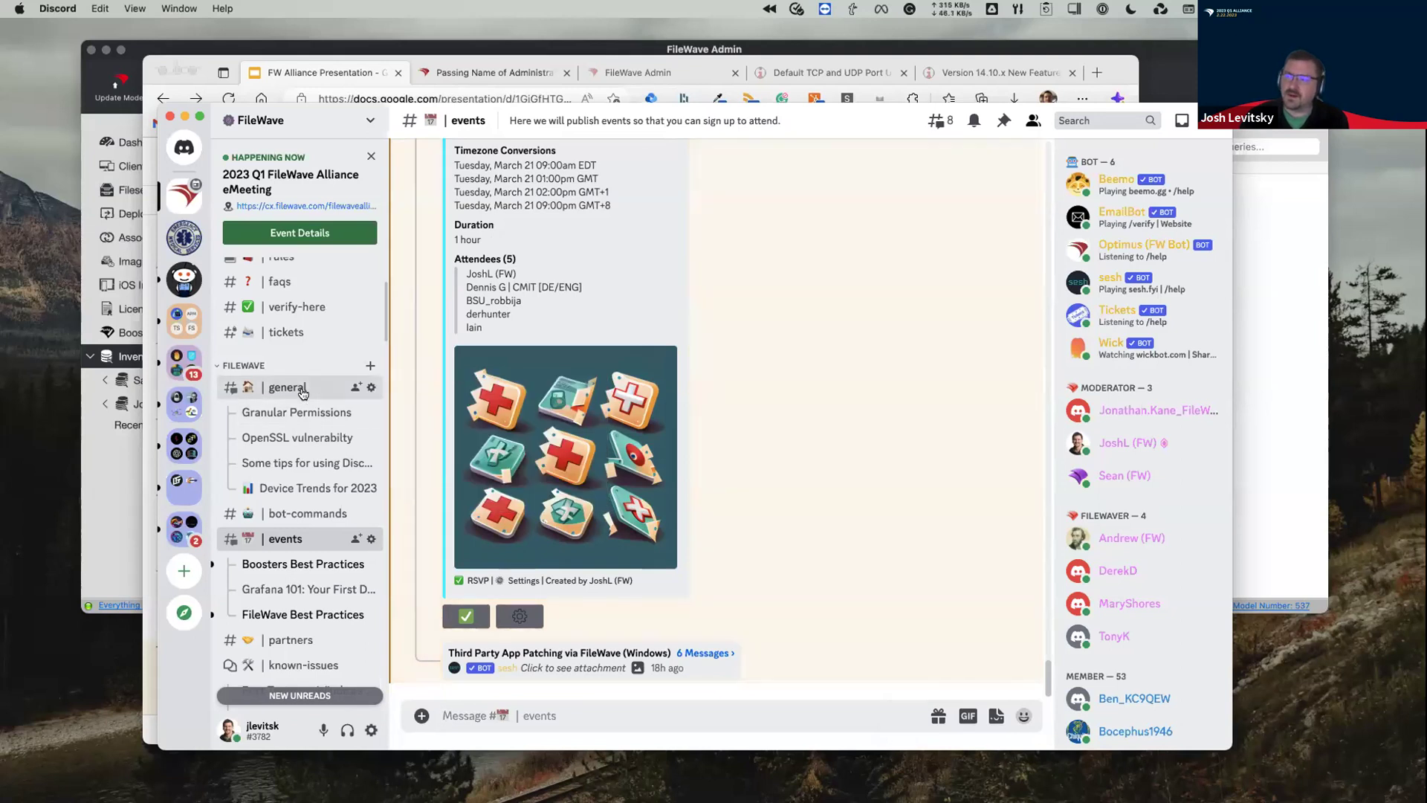
pyautogui.click(303, 392)
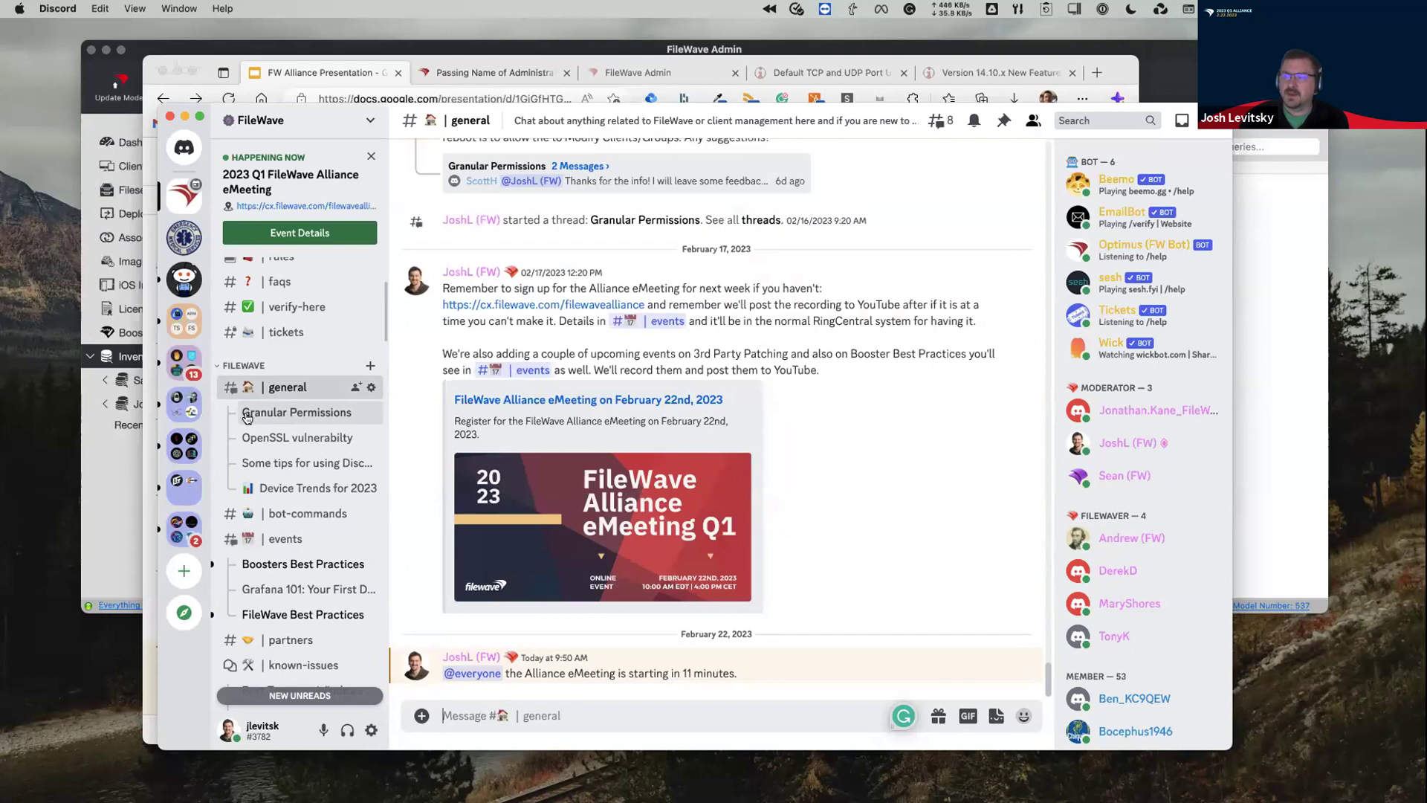
pyautogui.click(281, 464)
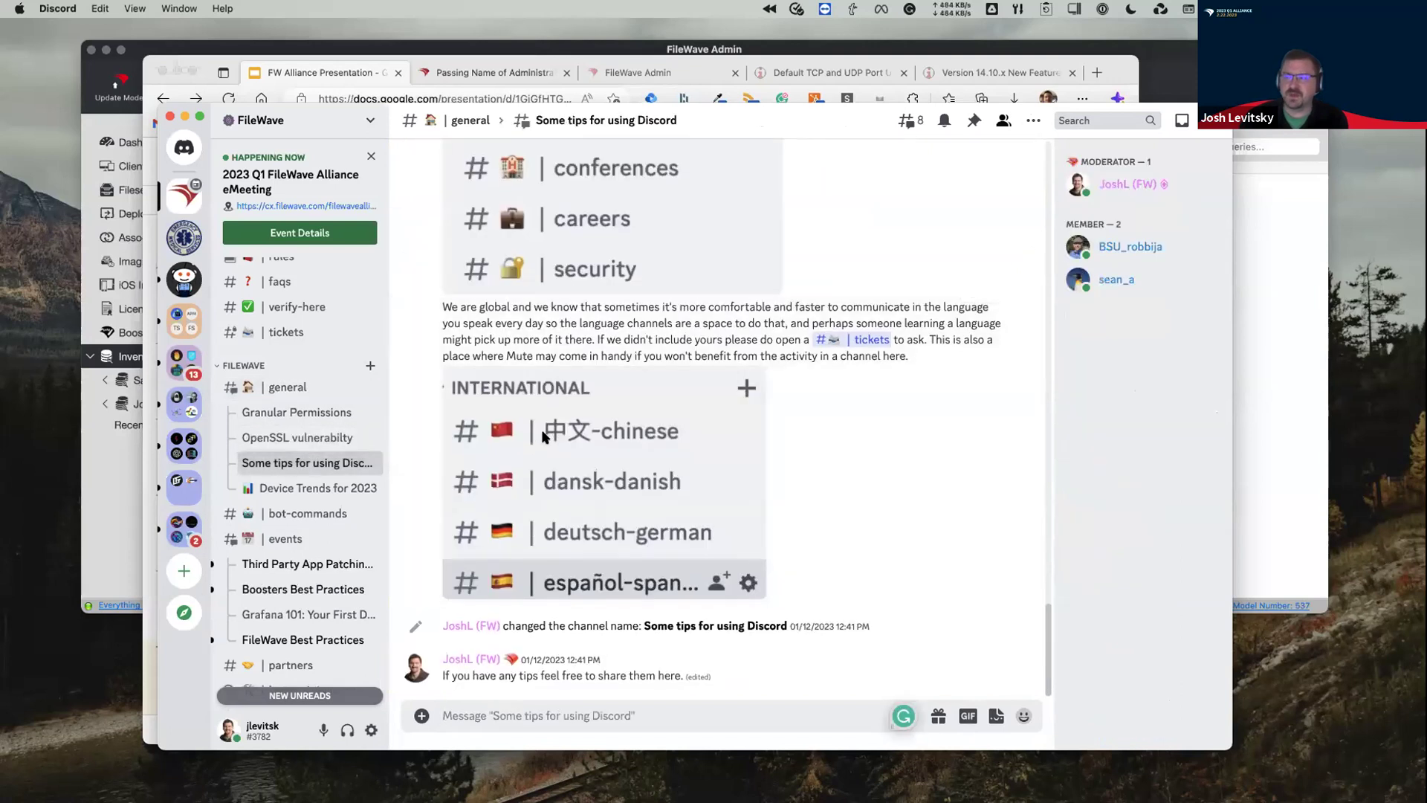
pyautogui.scroll(10, 542, 437)
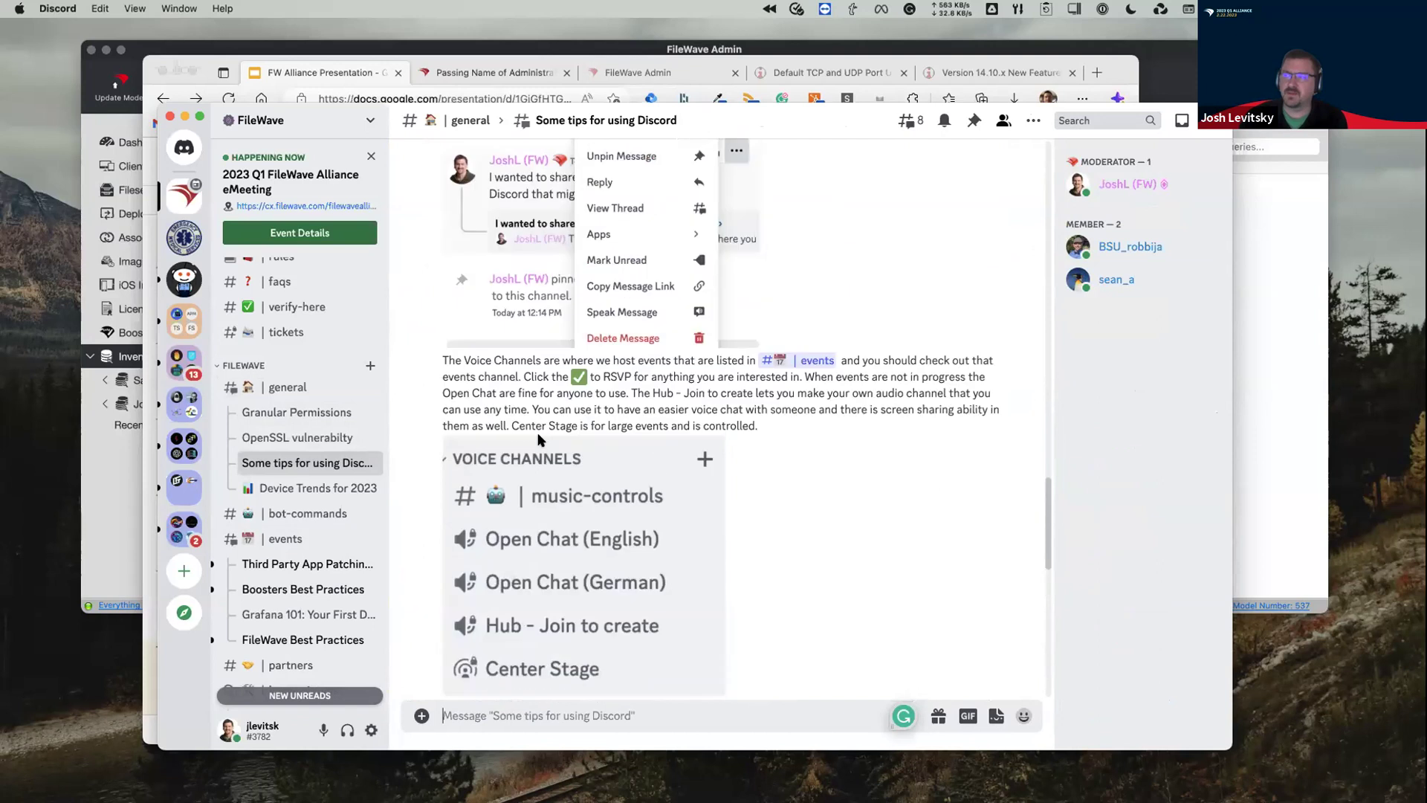
pyautogui.scroll(10, 538, 440)
pyautogui.scroll(10, 538, 441)
pyautogui.scroll(10, 538, 437)
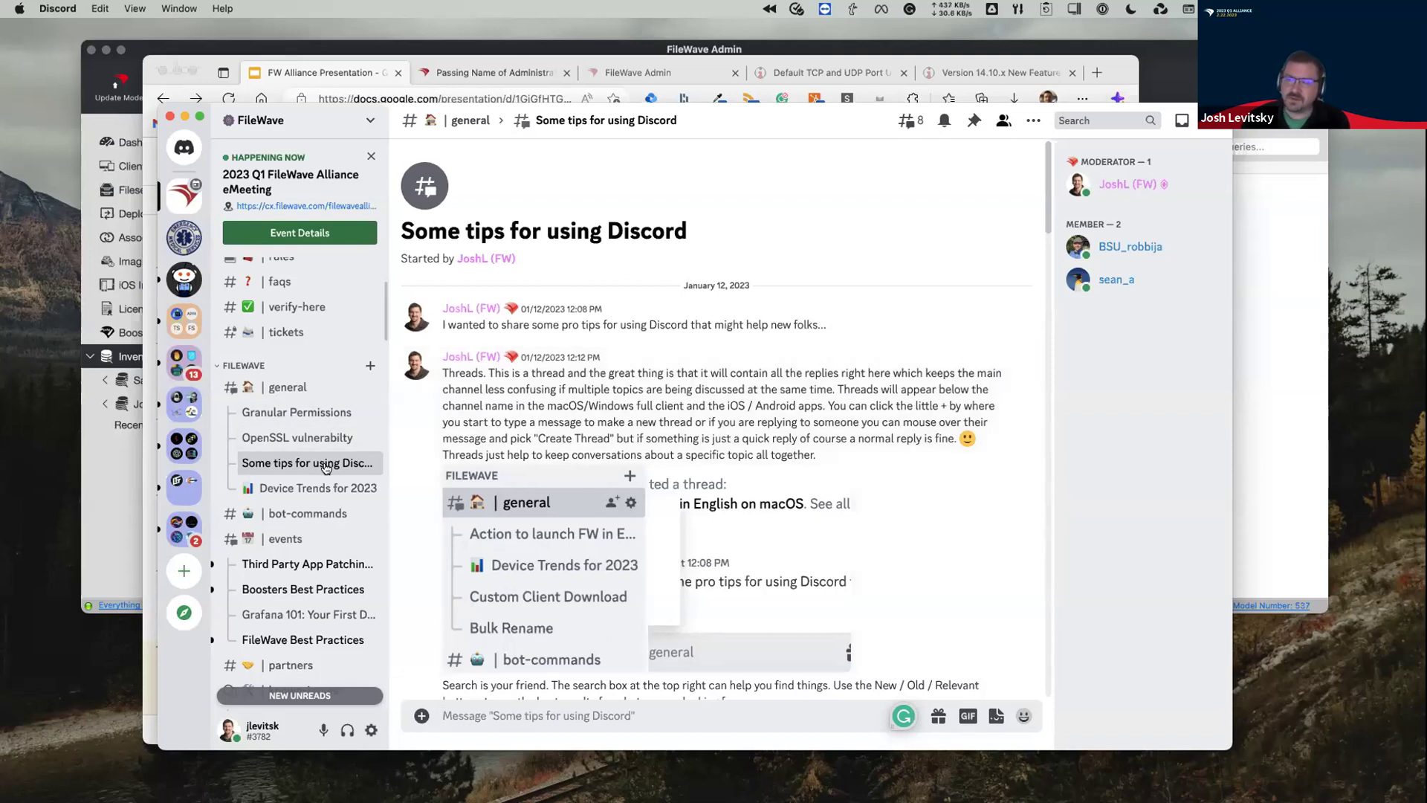
# Open the boosters channel in the FileWave category to view its latest messages and threads
pyautogui.scroll(-10, 327, 446)
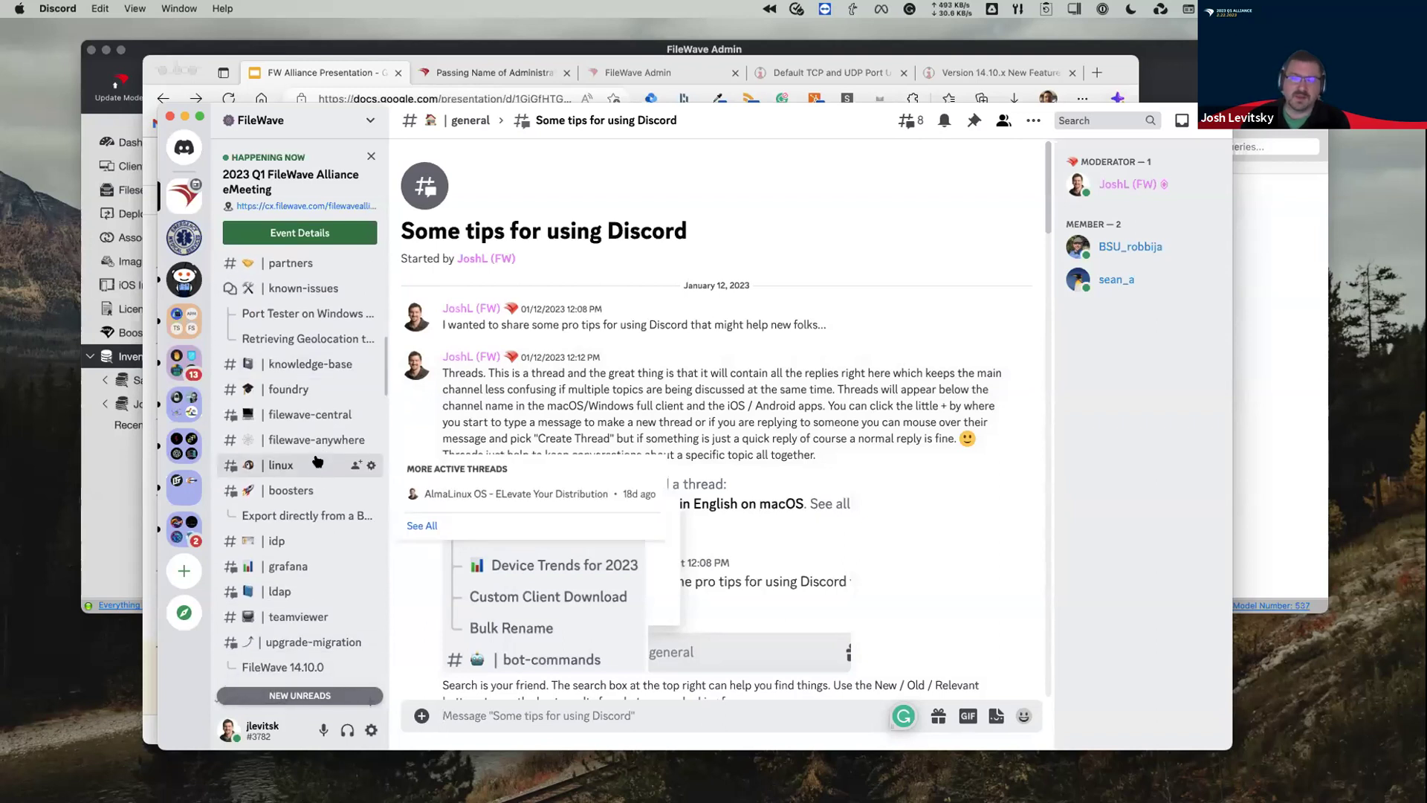
pyautogui.scroll(-1, 320, 476)
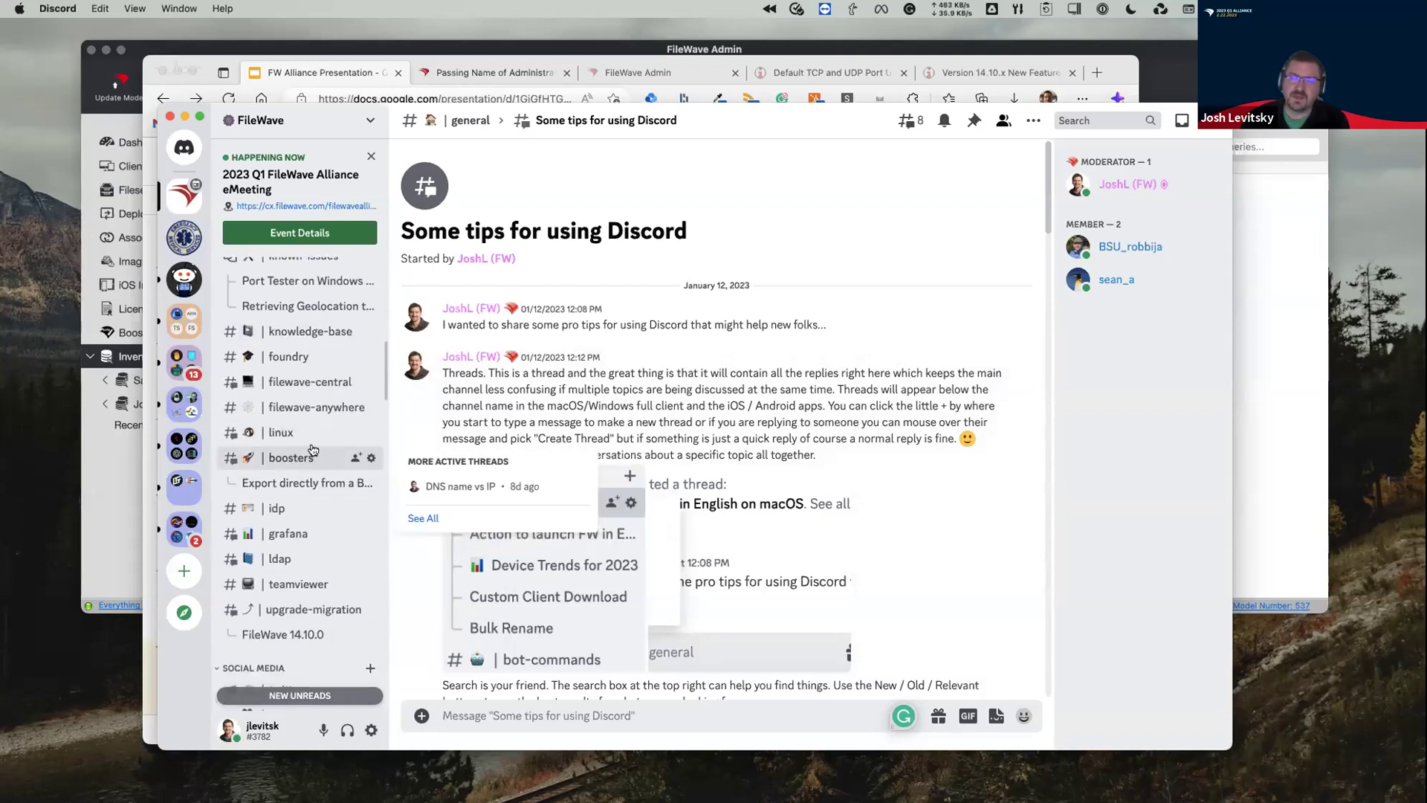
pyautogui.click(310, 461)
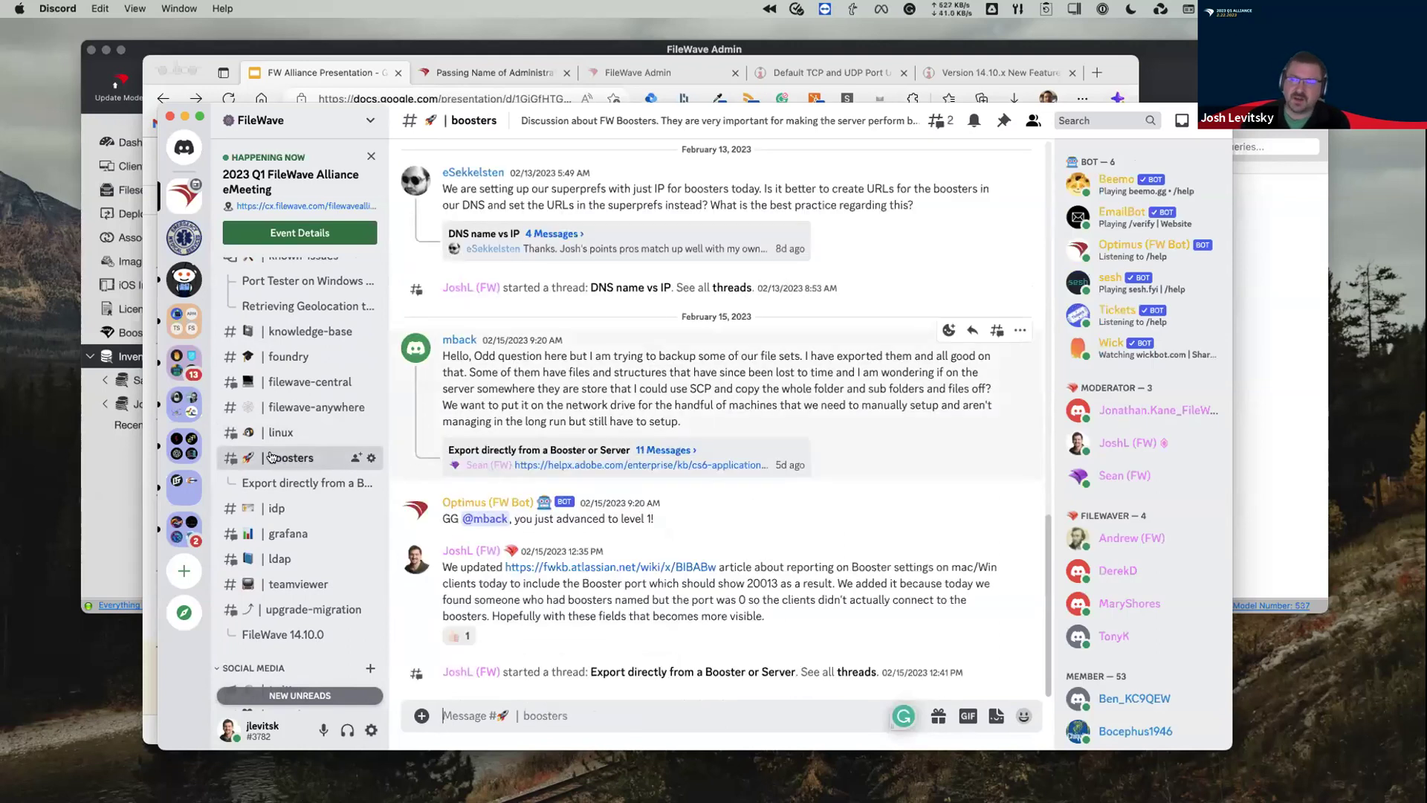
pyautogui.scroll(-2, 297, 513)
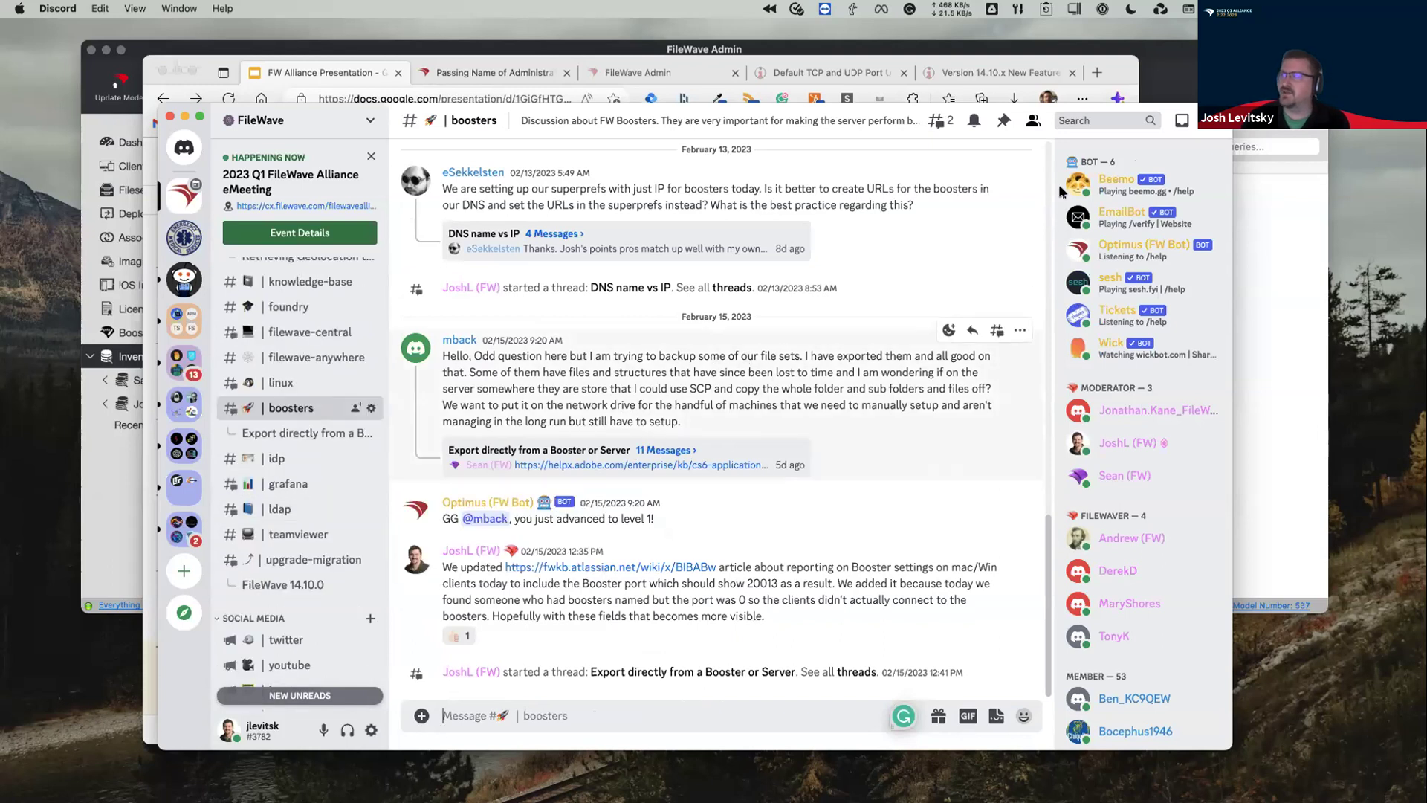
# Search the server for "let's encrypt" and jump to the matching message in the linux channel
pyautogui.click(1091, 120)
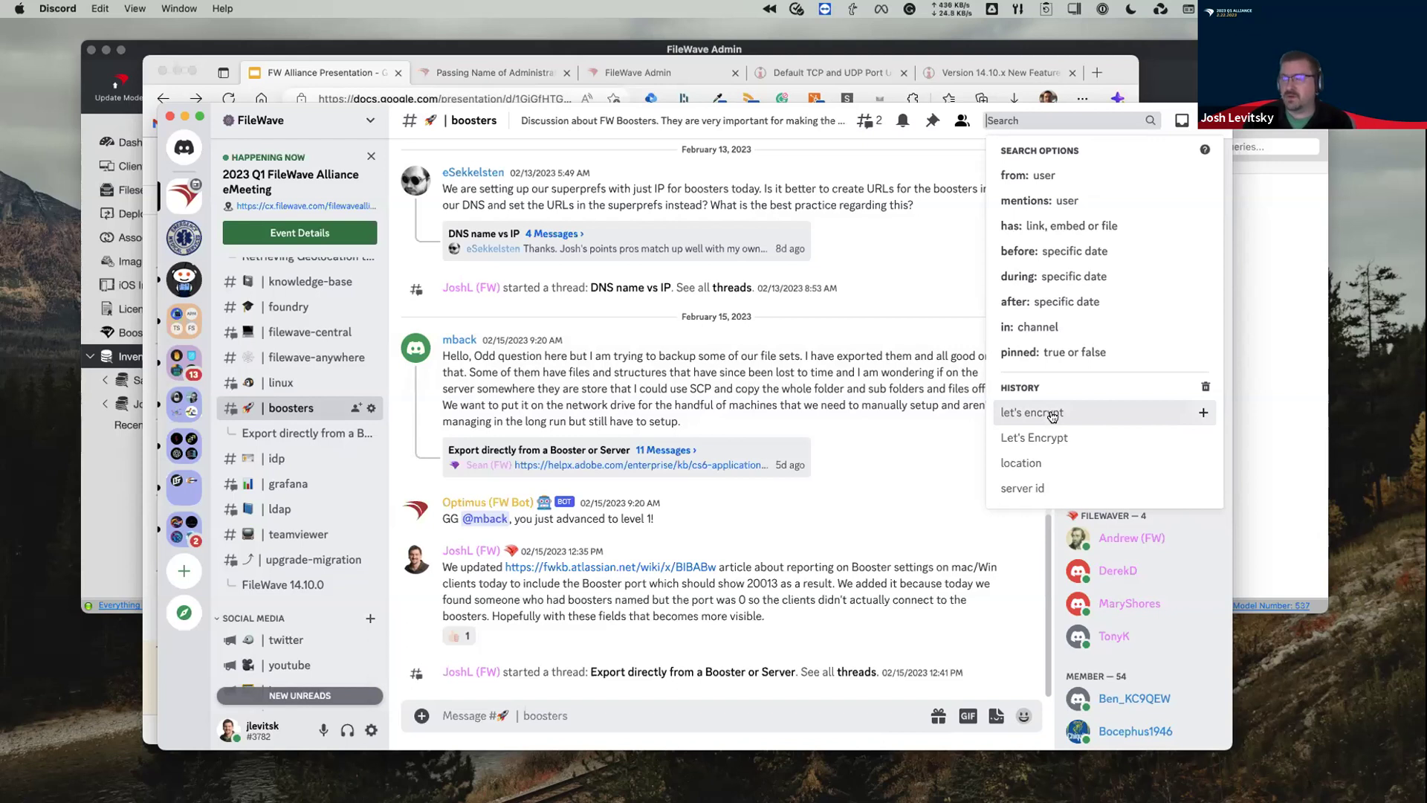
pyautogui.click(1053, 417)
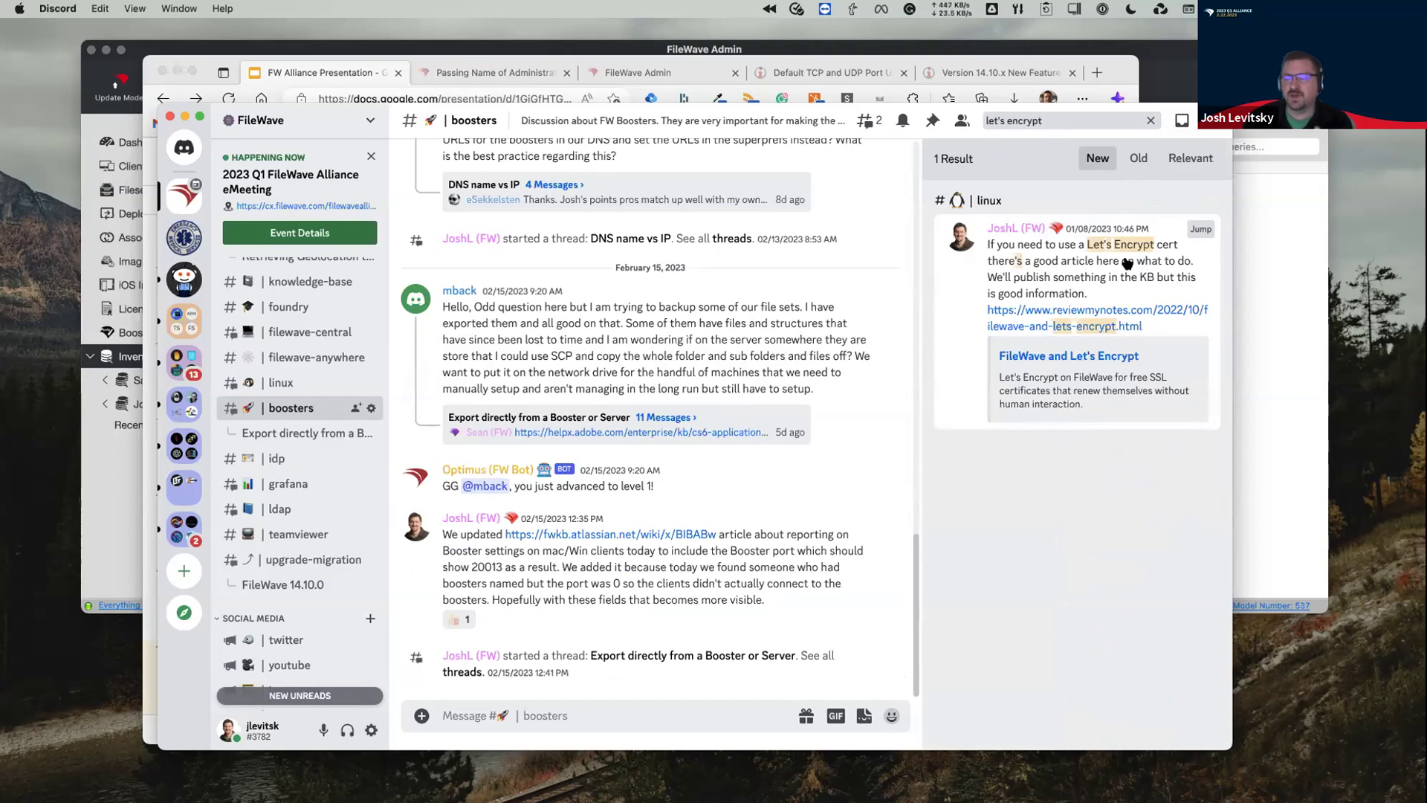
pyautogui.click(1201, 231)
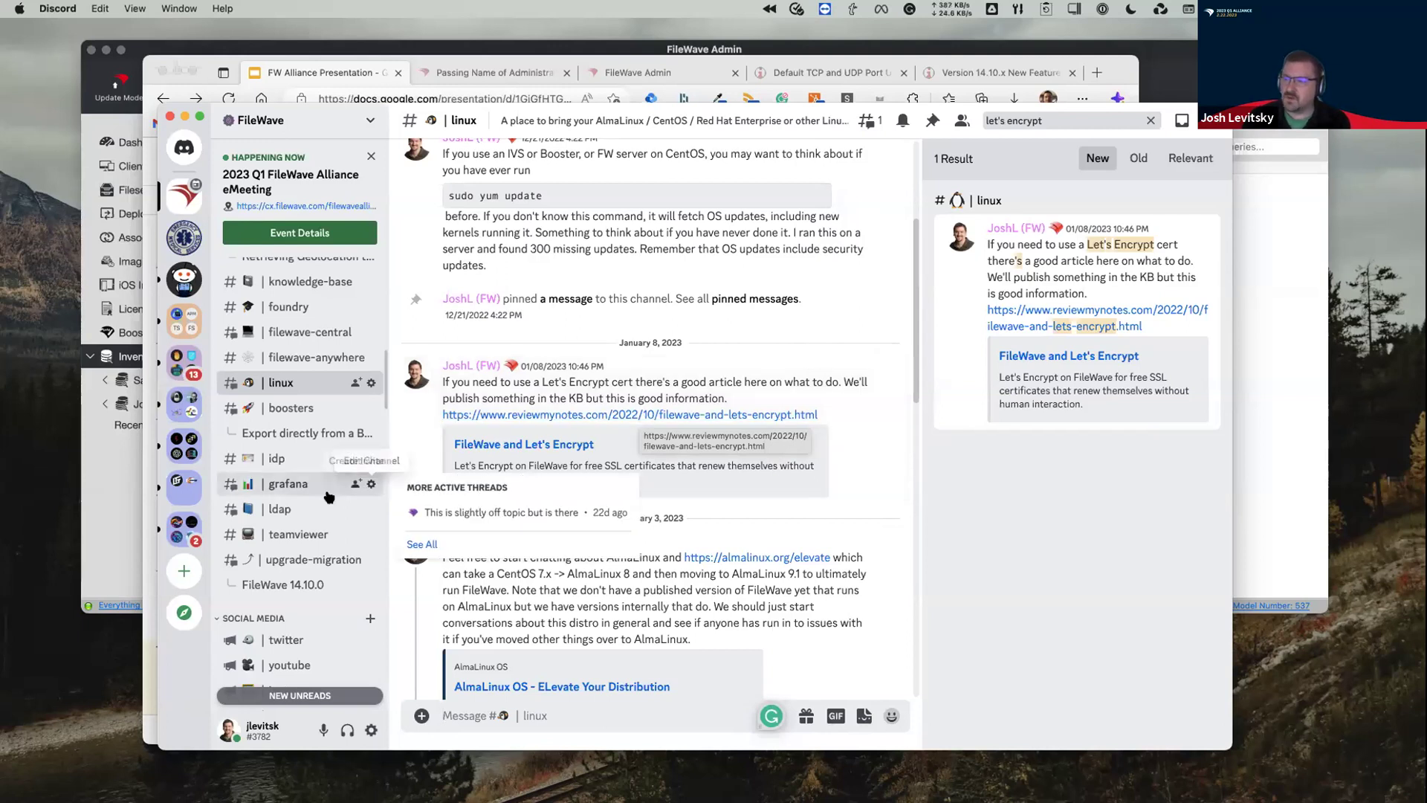
# Open the "FileWave 14.10.0" thread under upgrade-migration and read its release, early adopter and port messages
pyautogui.click(319, 580)
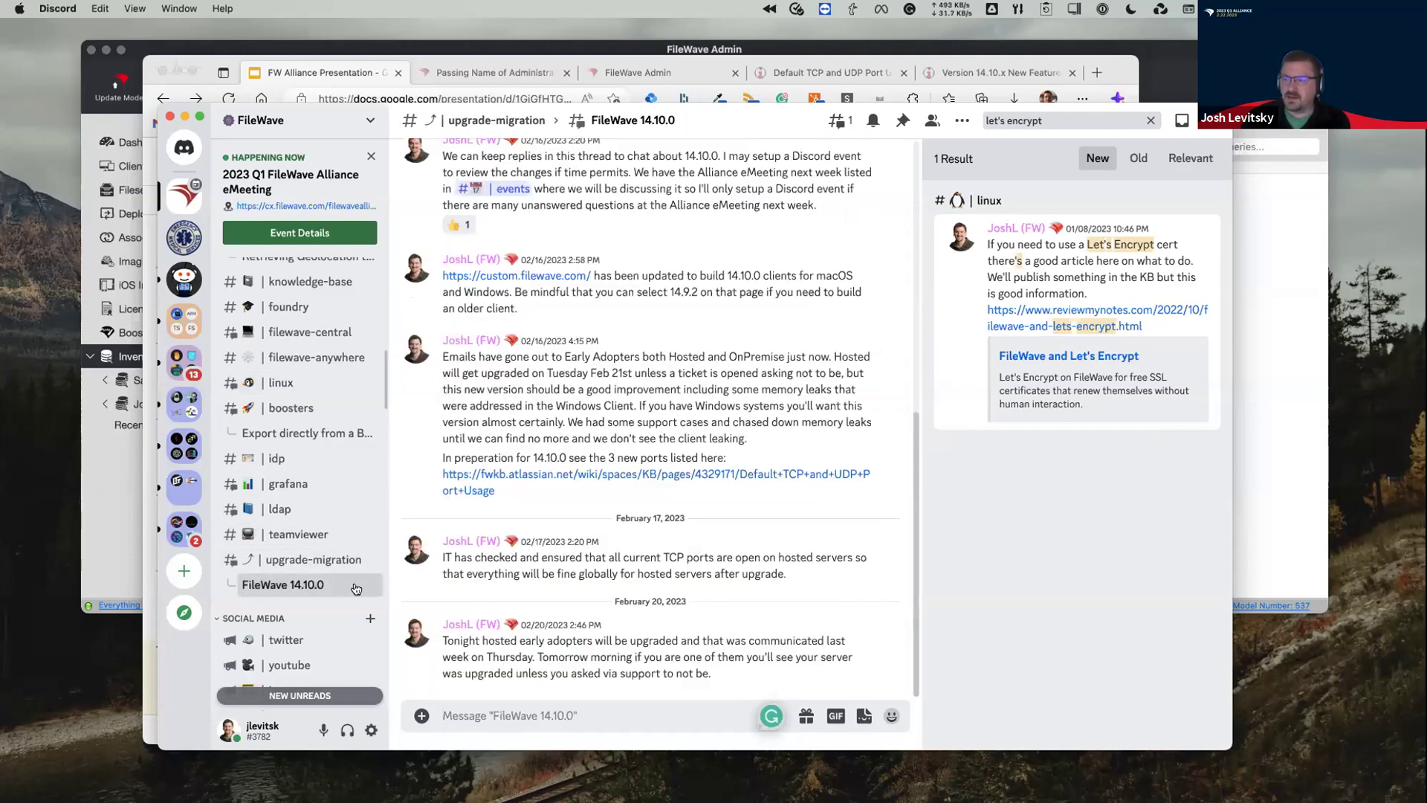
pyautogui.scroll(5, 608, 408)
pyautogui.scroll(2, 608, 403)
pyautogui.scroll(-5, 609, 403)
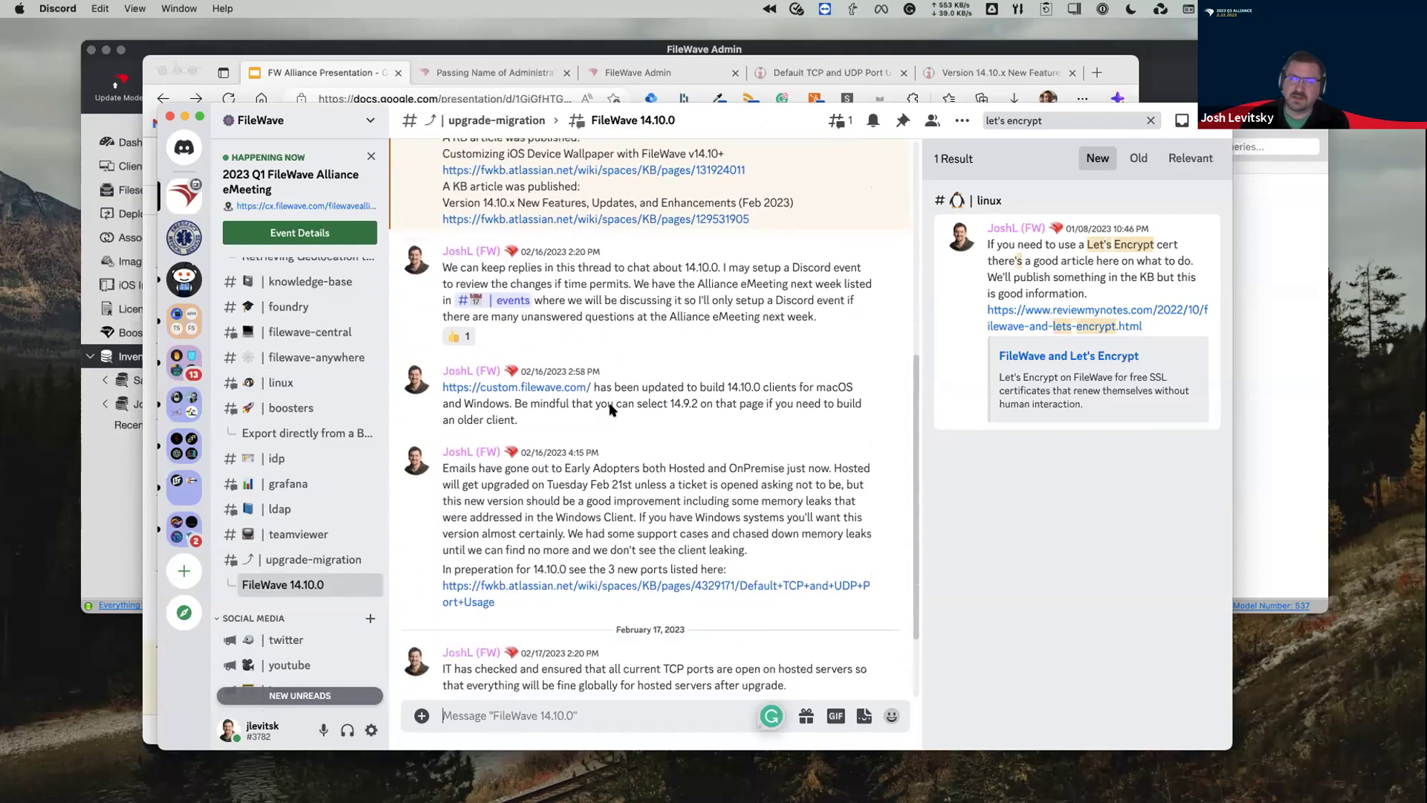
pyautogui.scroll(-3, 610, 409)
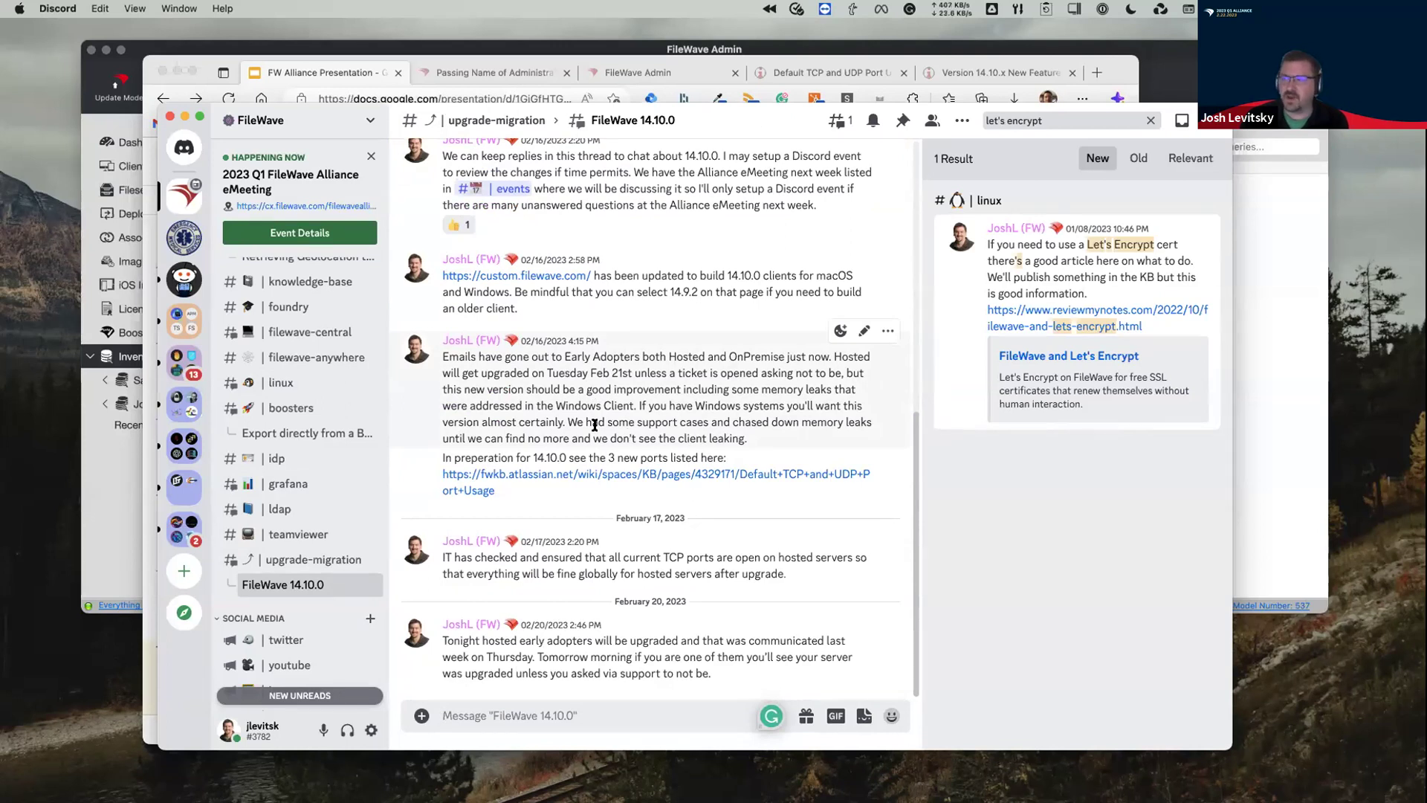
# Open the other-discords channel in the Town Square category and go to the start of its messages
pyautogui.moveTo(313, 383)
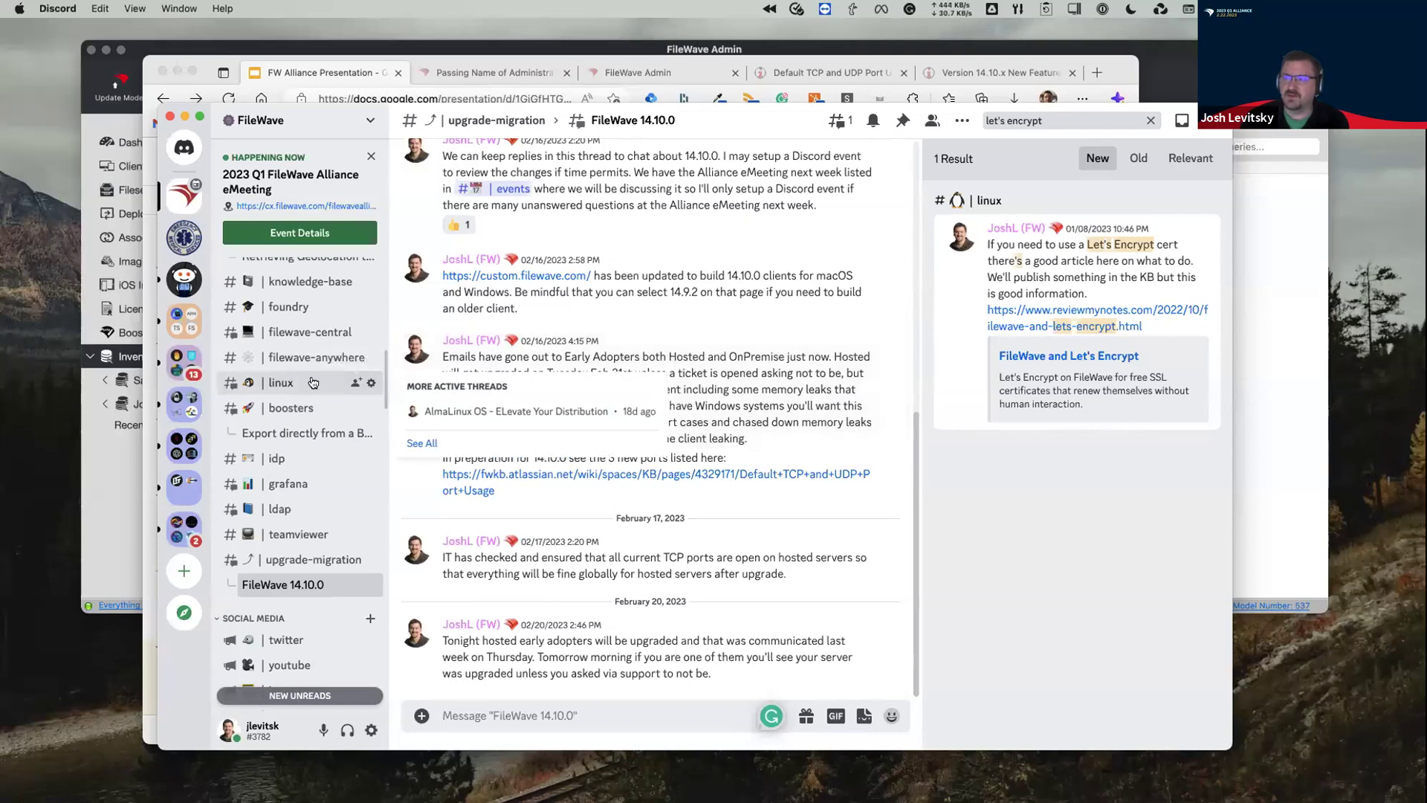
pyautogui.scroll(-5, 313, 382)
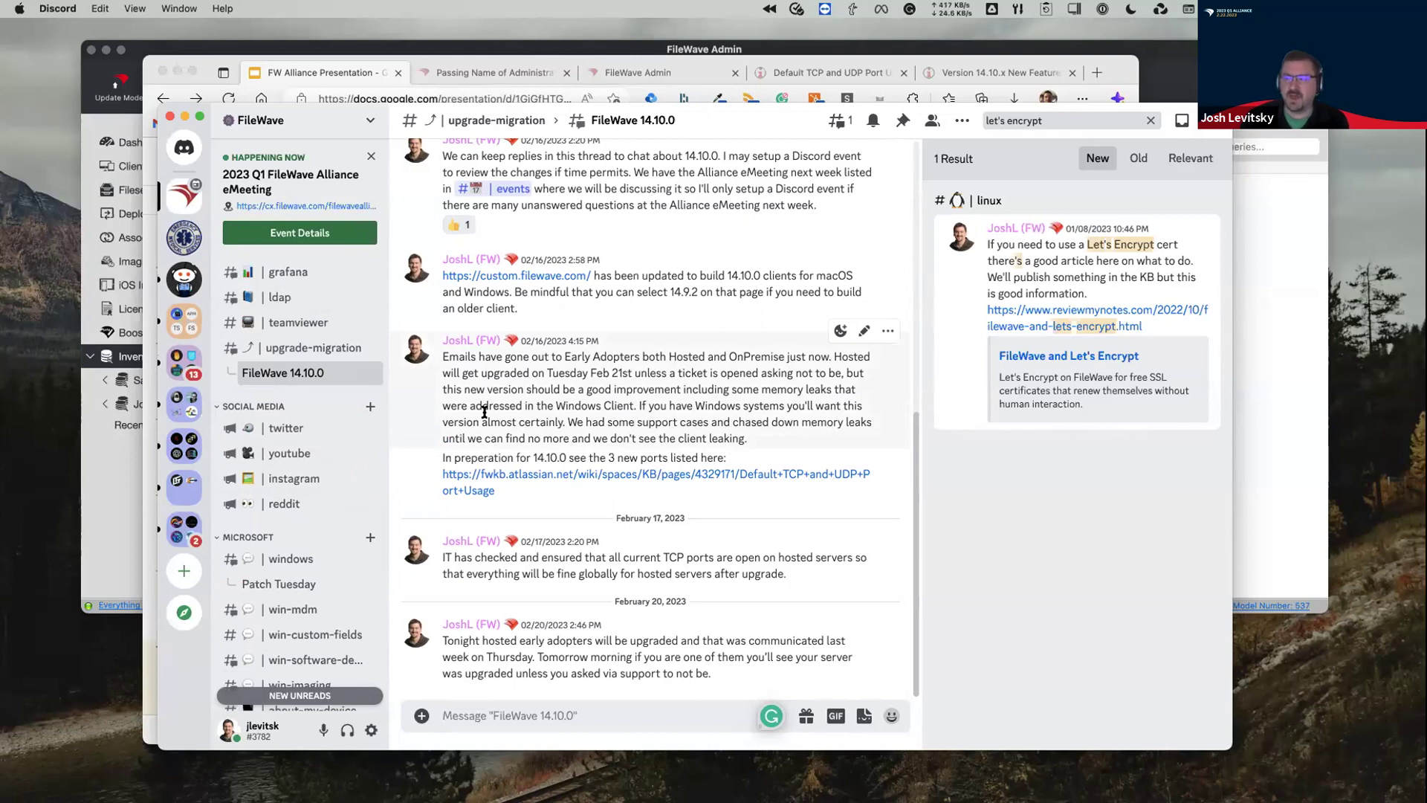
pyautogui.scroll(-15, 350, 434)
pyautogui.scroll(-10, 350, 434)
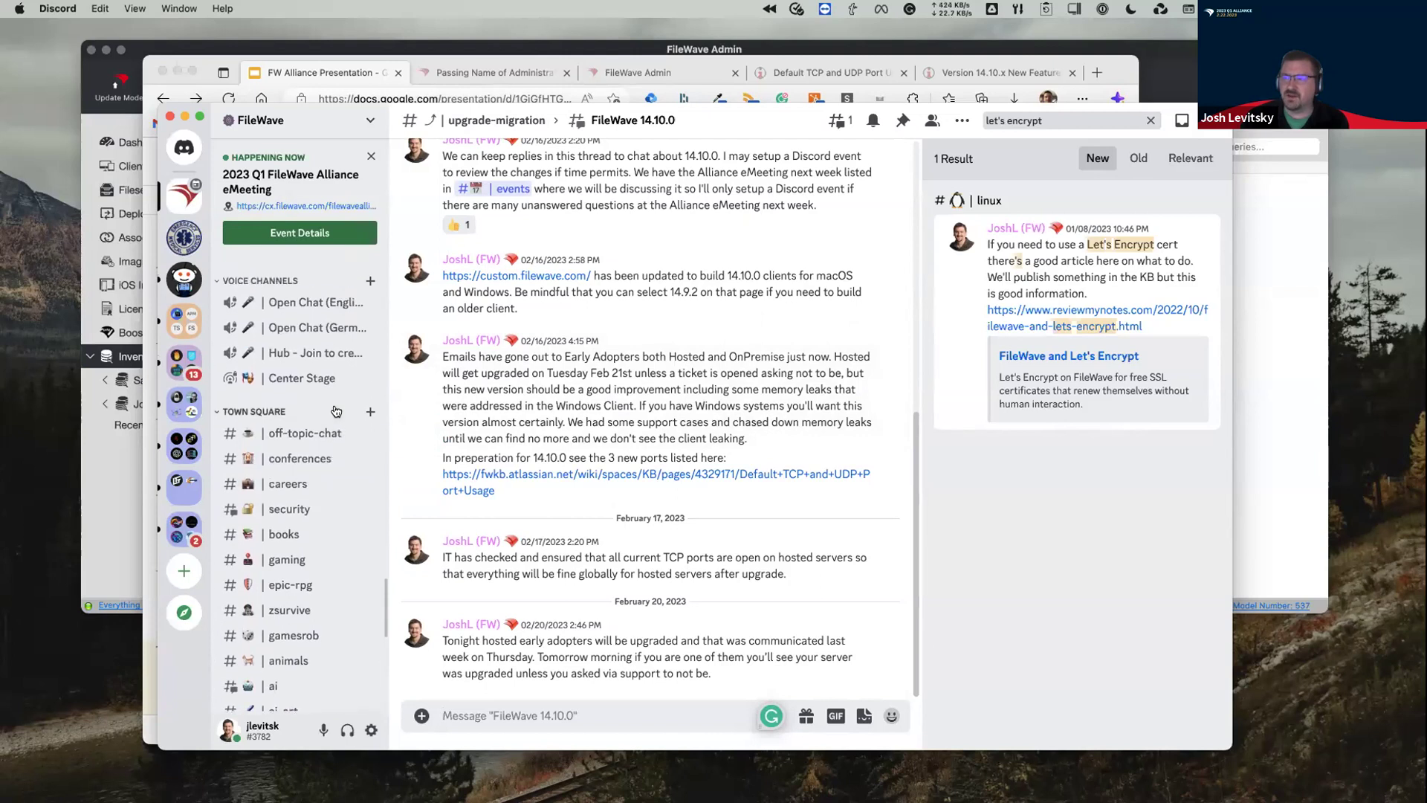
pyautogui.scroll(-8, 289, 459)
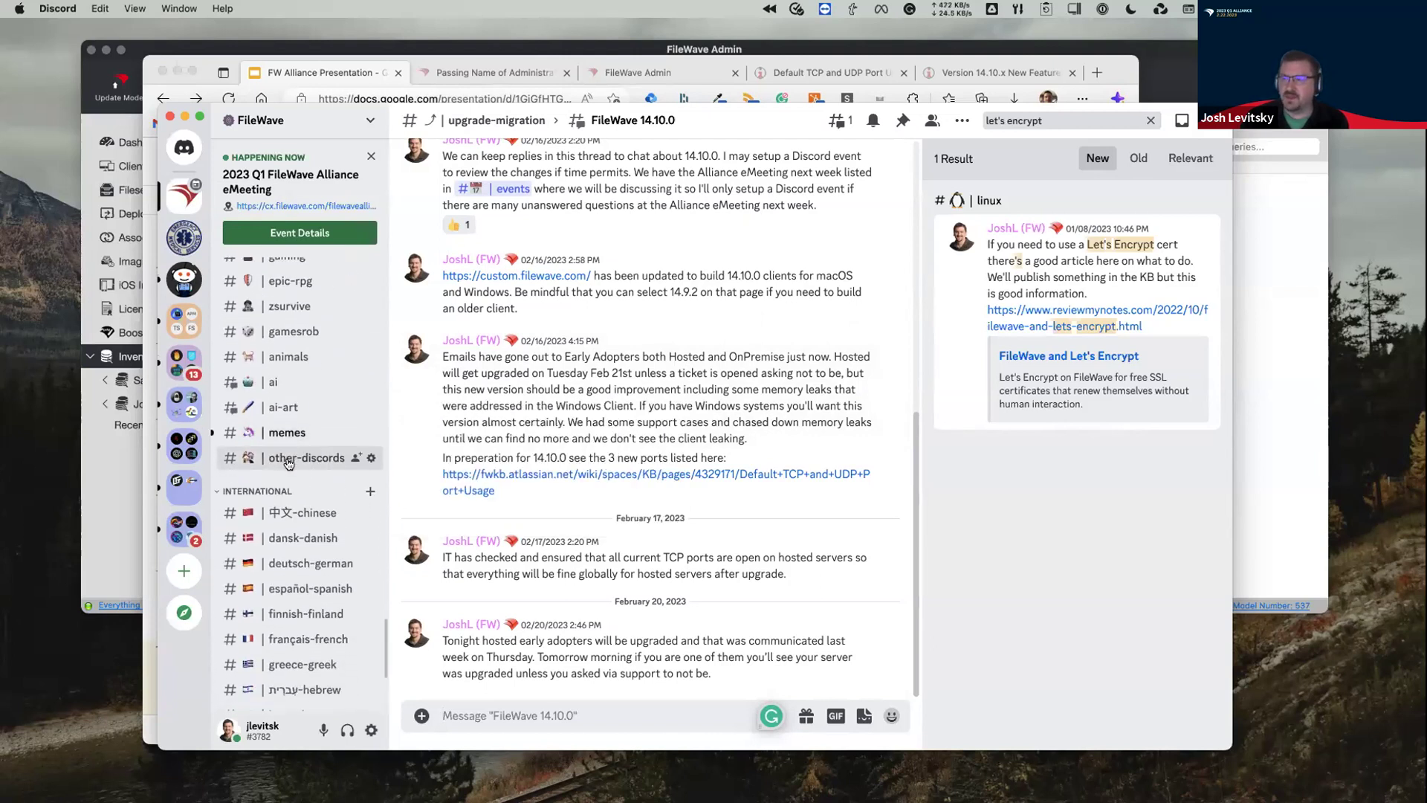
pyautogui.click(289, 460)
pyautogui.scroll(8, 491, 442)
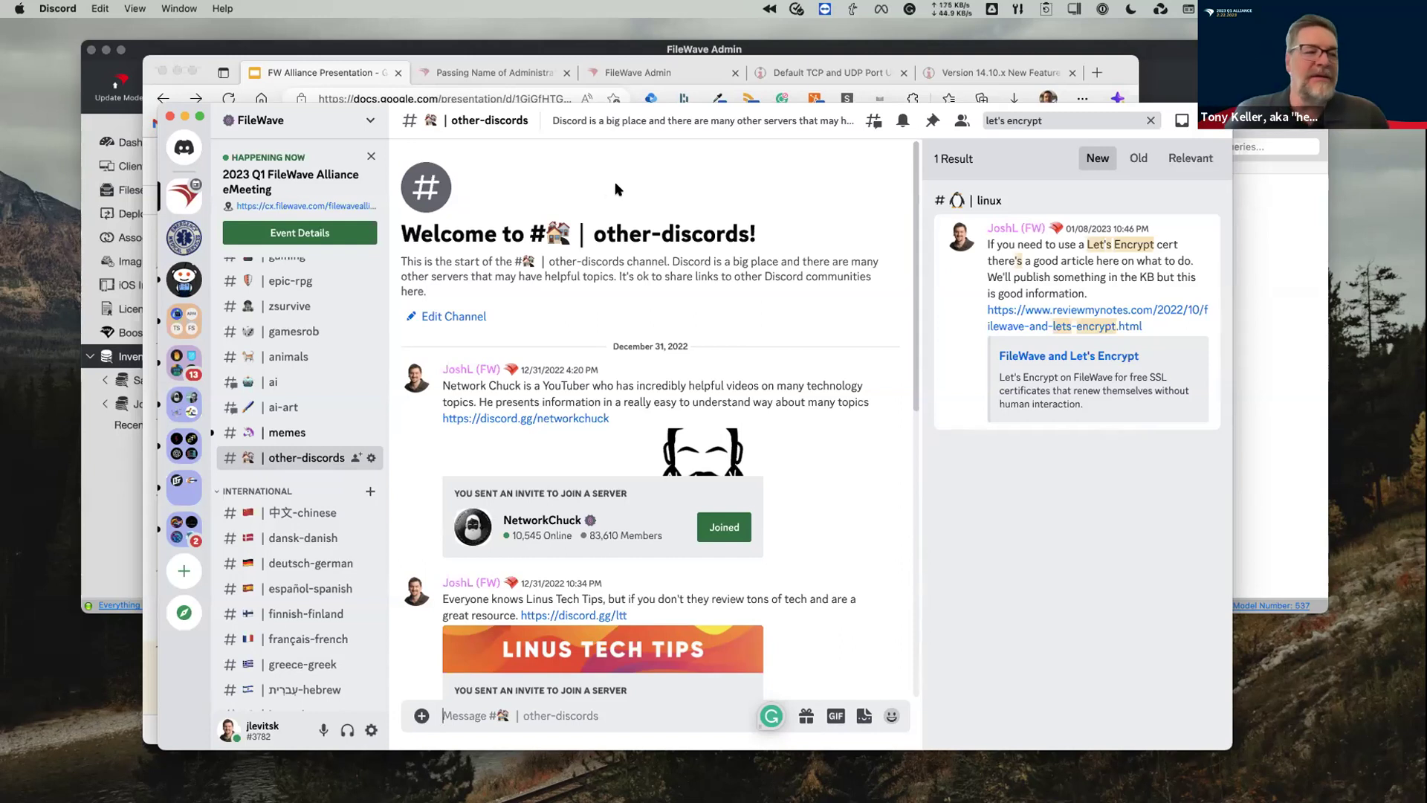
# Return to the events channel in the FileWave category
pyautogui.scroll(1, 287, 312)
pyautogui.scroll(10, 287, 312)
pyautogui.scroll(10, 287, 312)
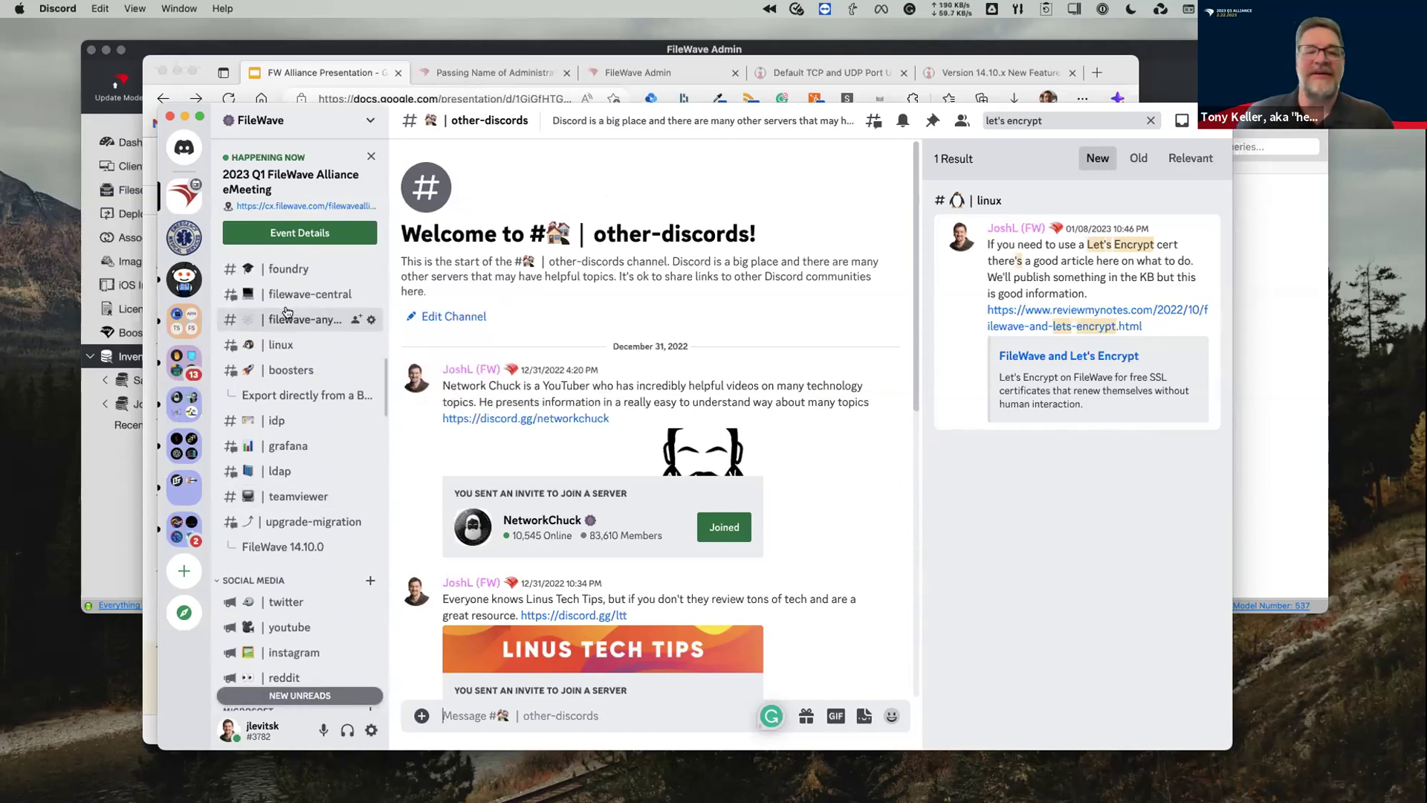
pyautogui.scroll(10, 287, 312)
pyautogui.scroll(-6, 287, 312)
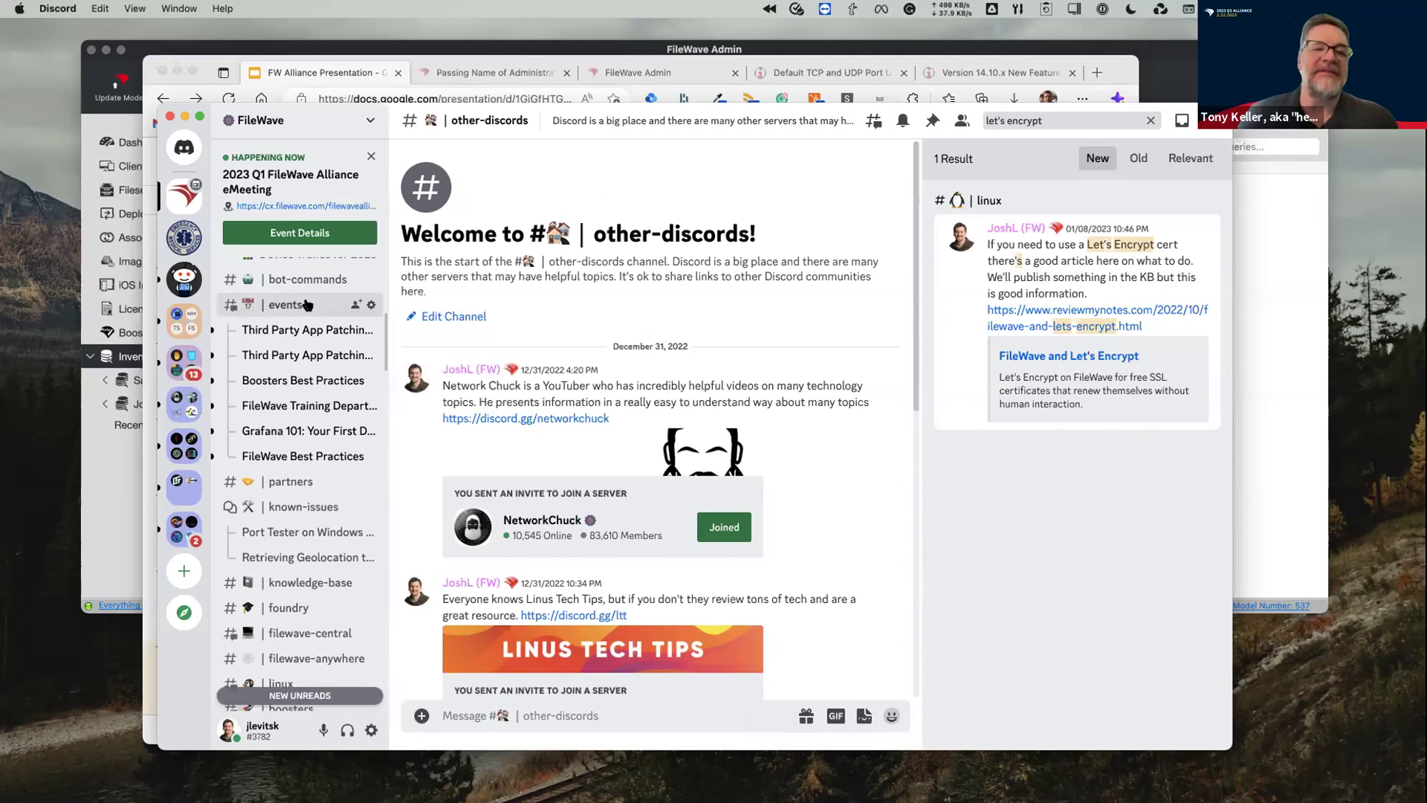
pyautogui.click(307, 305)
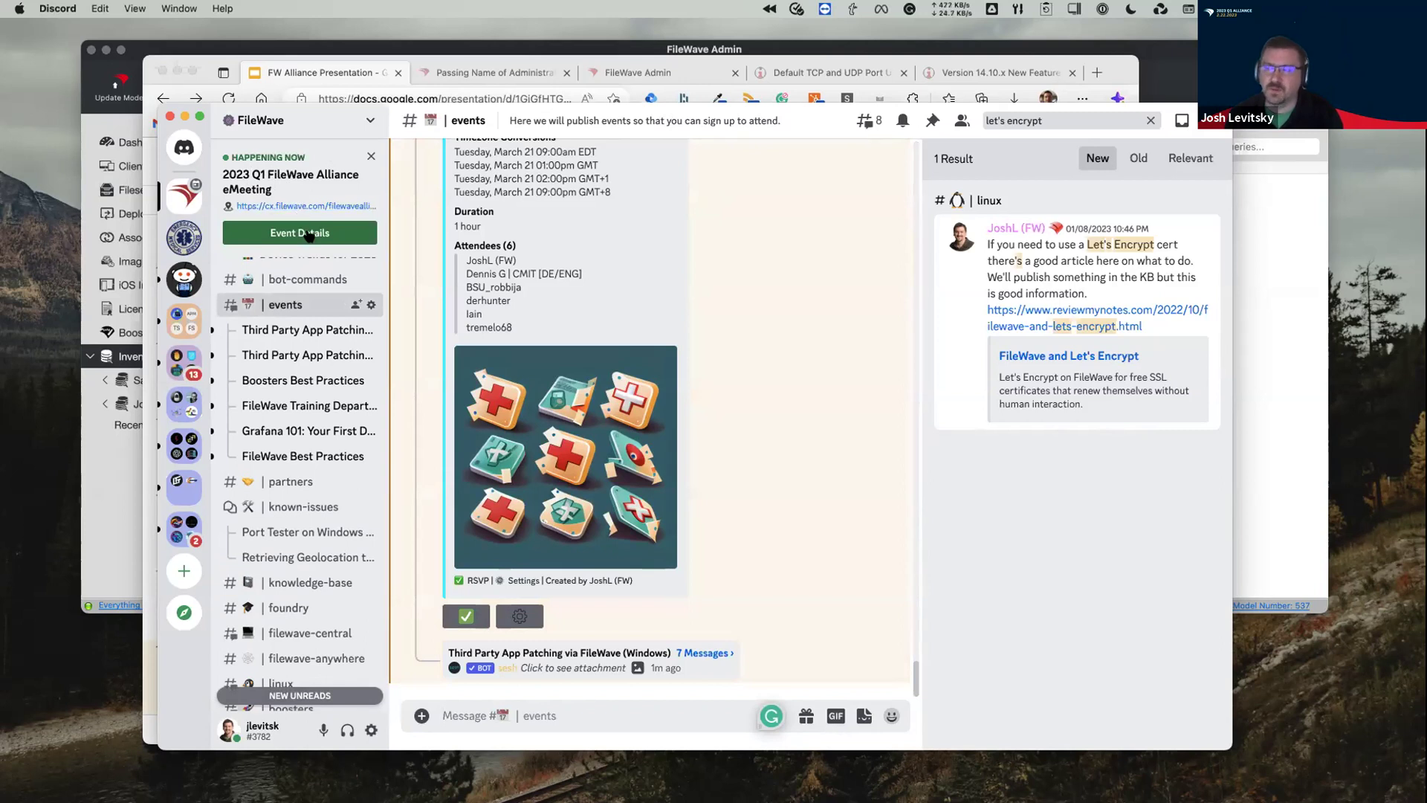
# Locate the Center Stage channel among the voice channels
pyautogui.scroll(-1, 349, 386)
pyautogui.scroll(-10, 349, 386)
pyautogui.scroll(-15, 301, 401)
pyautogui.scroll(-15, 301, 402)
pyautogui.scroll(-8, 301, 401)
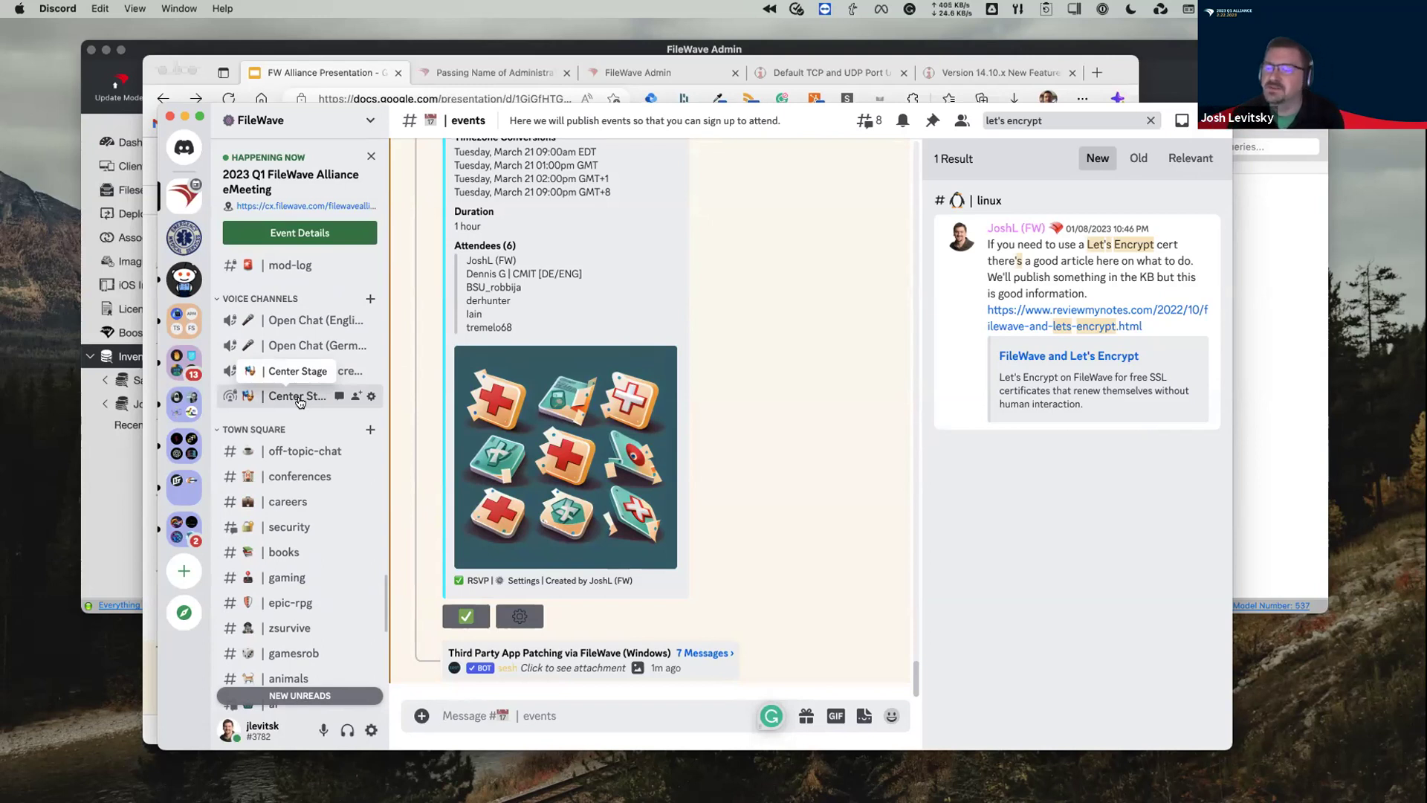
# Review the Alliance eMeeting tweets in the twitter channel and open the youtube channel
pyautogui.scroll(10, 300, 403)
pyautogui.scroll(10, 300, 402)
pyautogui.scroll(5, 300, 402)
pyautogui.click(290, 416)
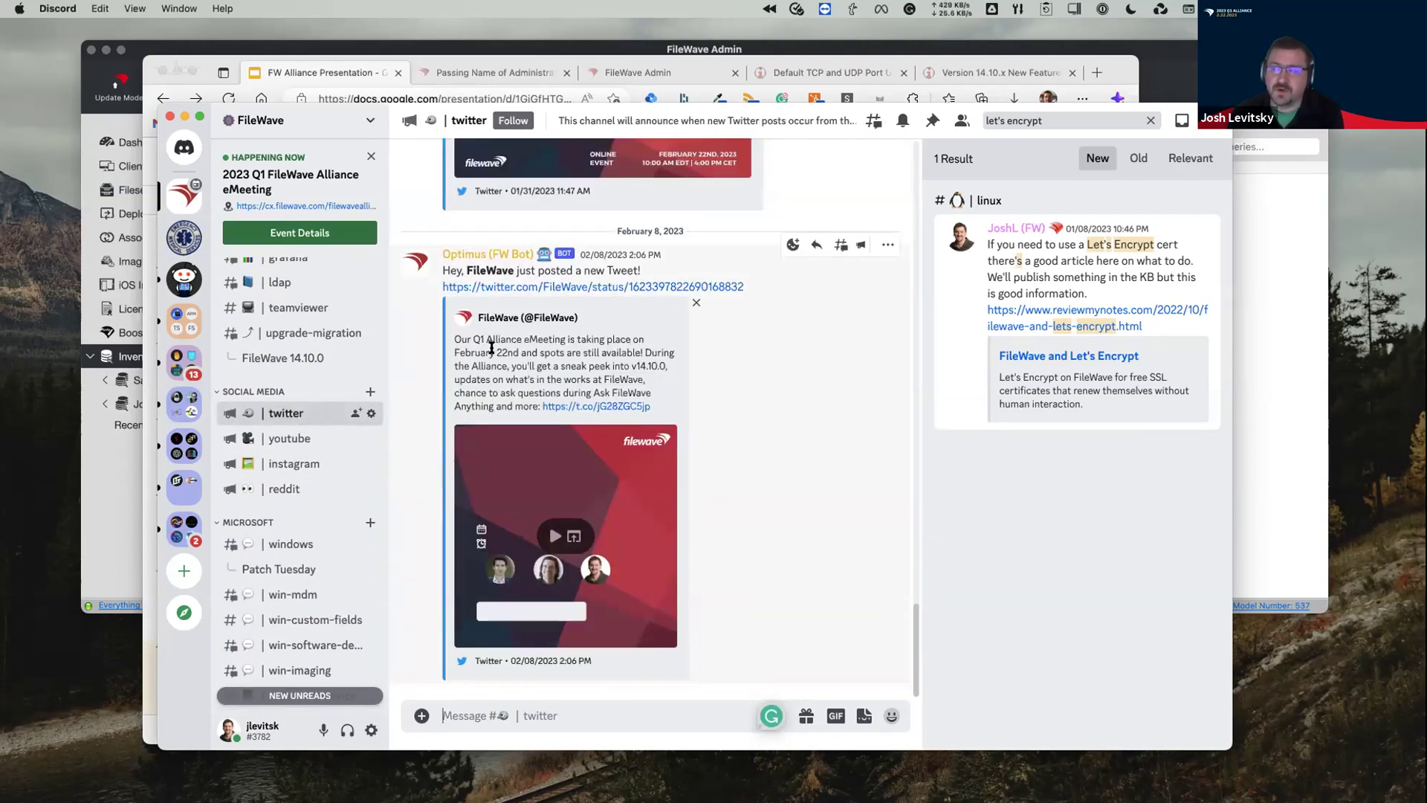
pyautogui.scroll(5, 538, 393)
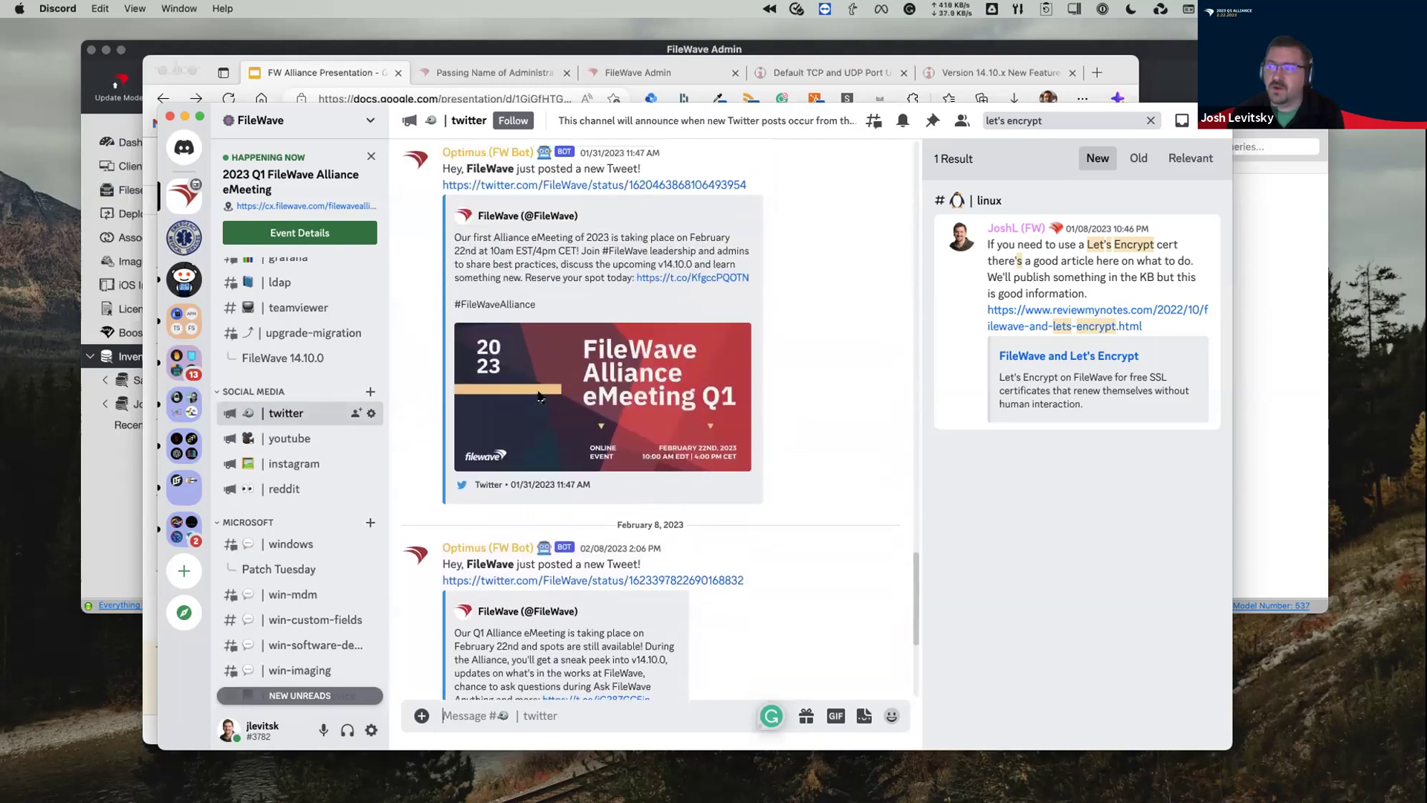
pyautogui.scroll(3, 538, 395)
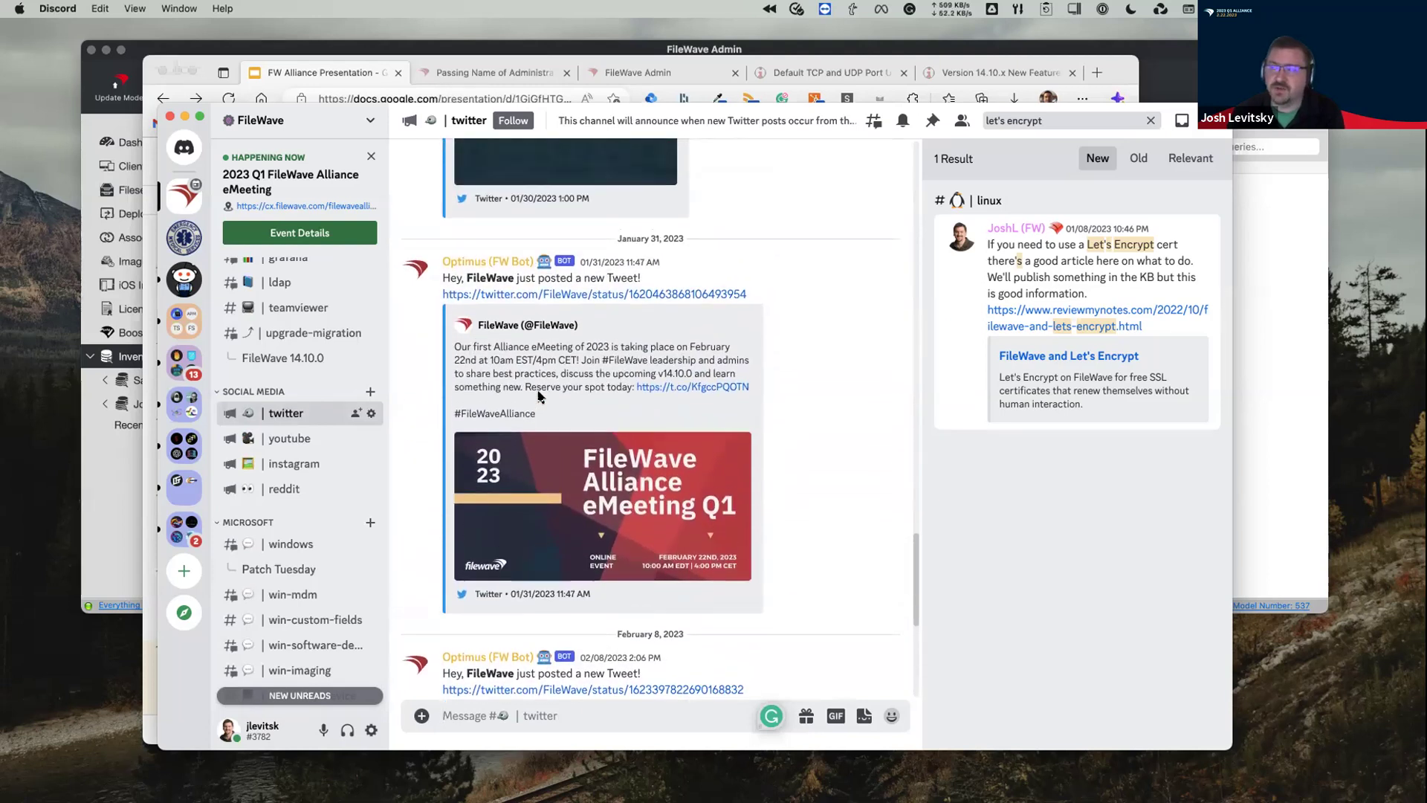
pyautogui.click(306, 440)
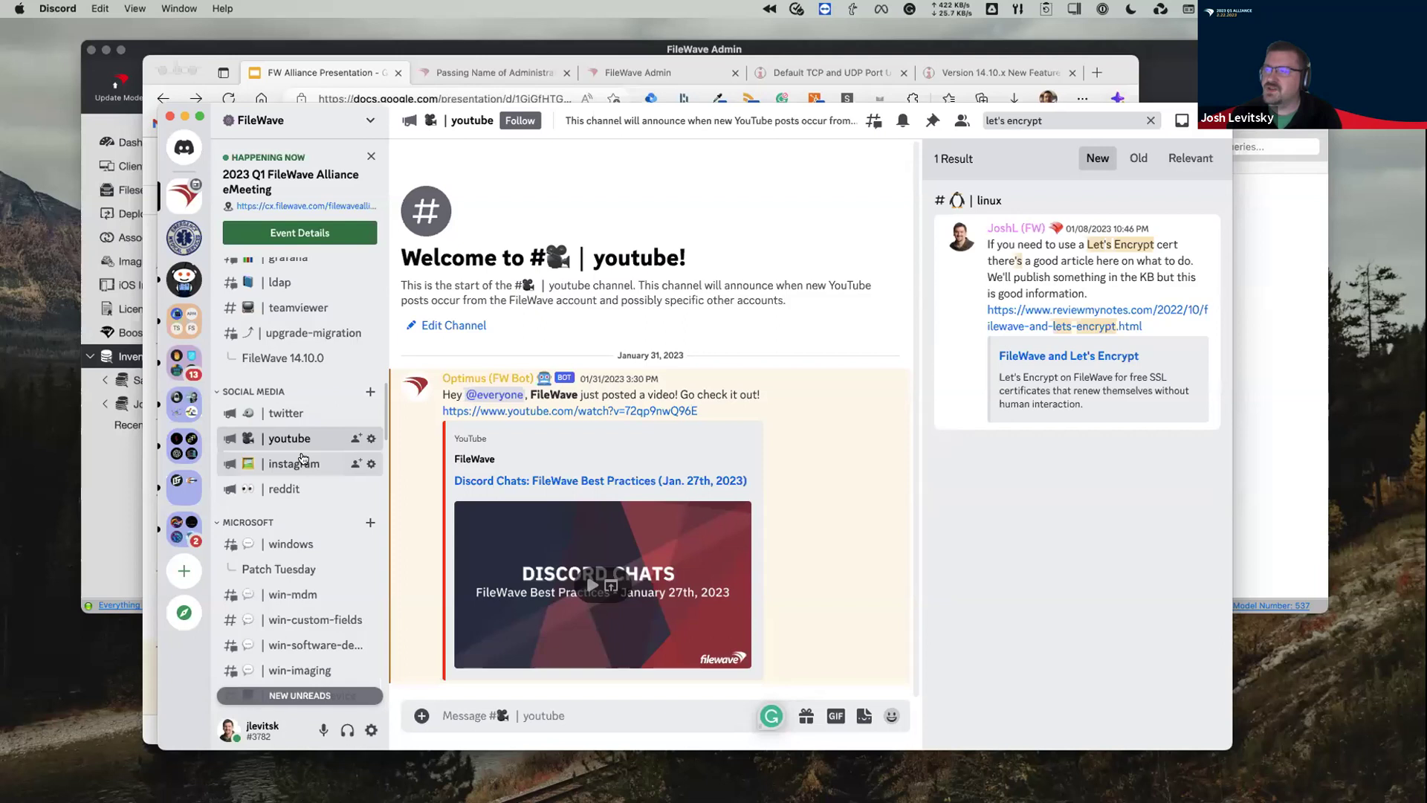
# Switch to Microsoft Edge at the "Passing Name of Administrator in a Script" forum topic and sign out of the forum
pyautogui.click(483, 74)
pyautogui.click(485, 75)
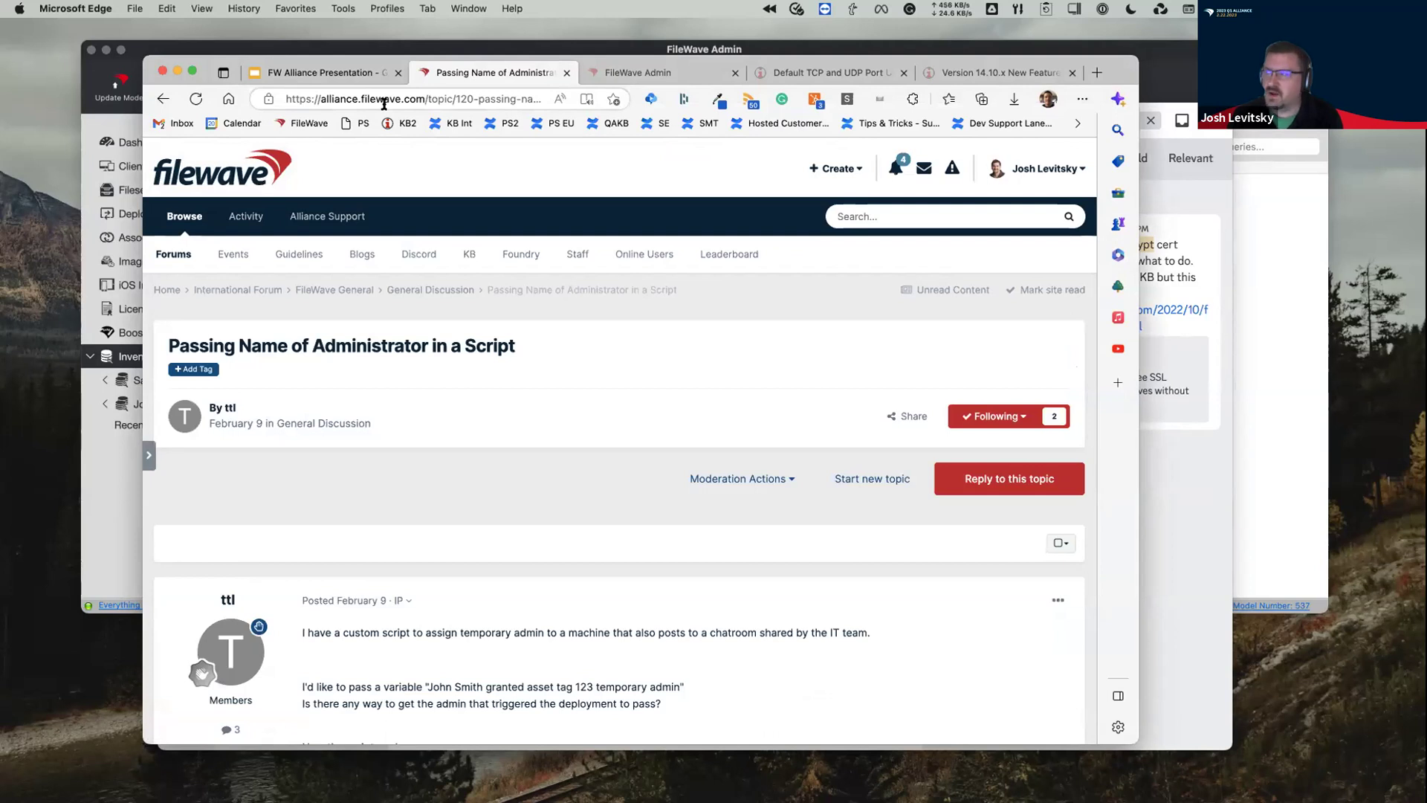
pyautogui.click(1048, 169)
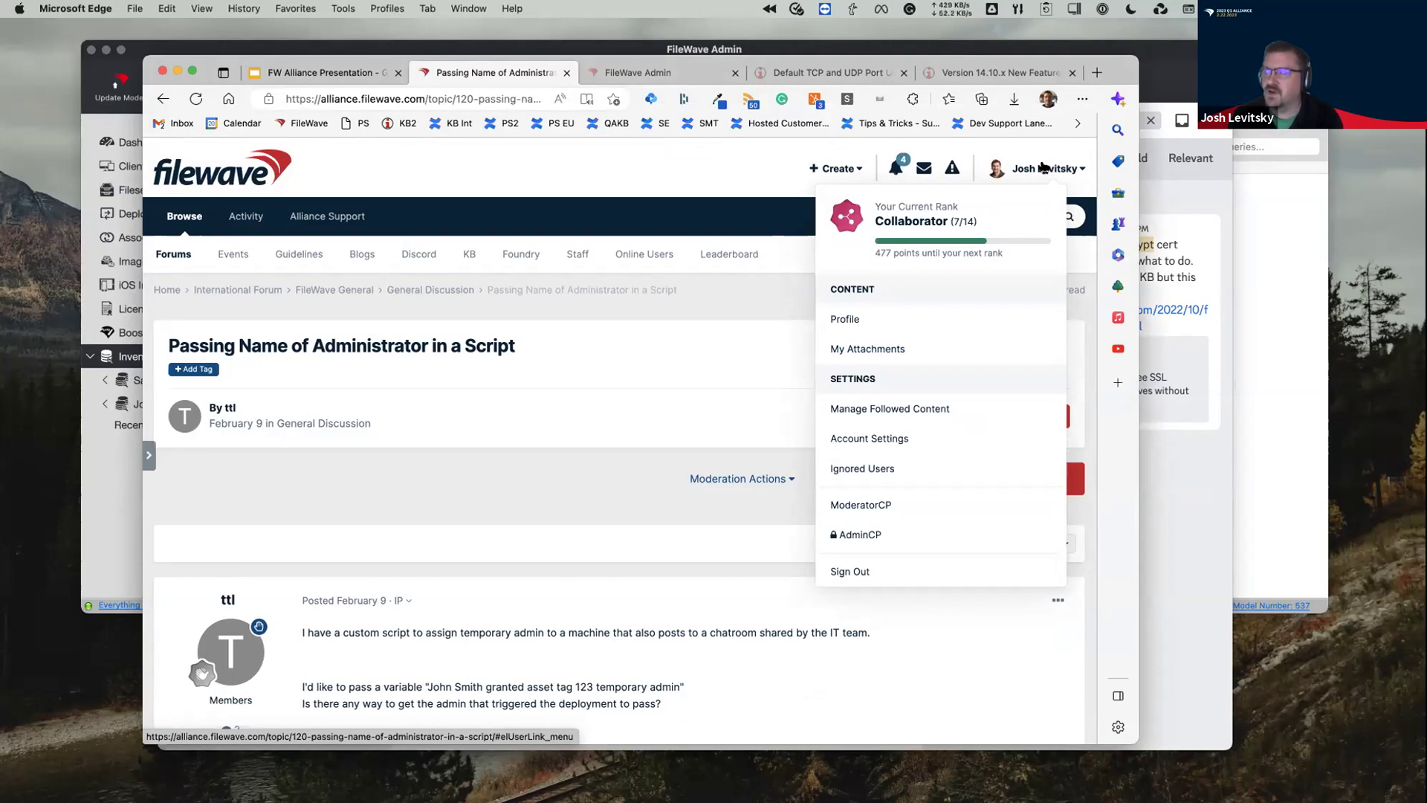
pyautogui.click(867, 570)
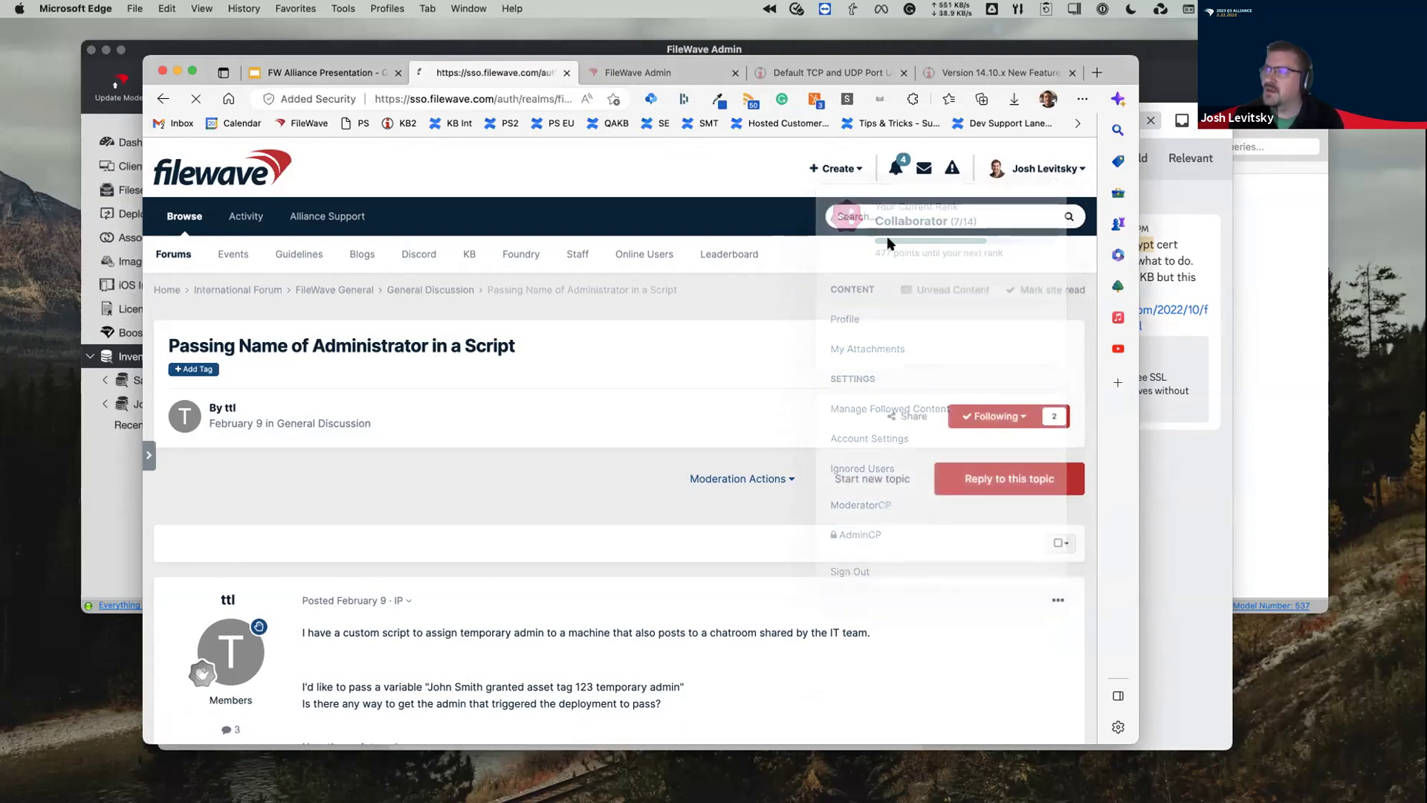
# Load the alliance.filewave.com home page and sign in with the FileWave Google account
pyautogui.click(428, 99)
pyautogui.write('a')
pyautogui.press('Return')
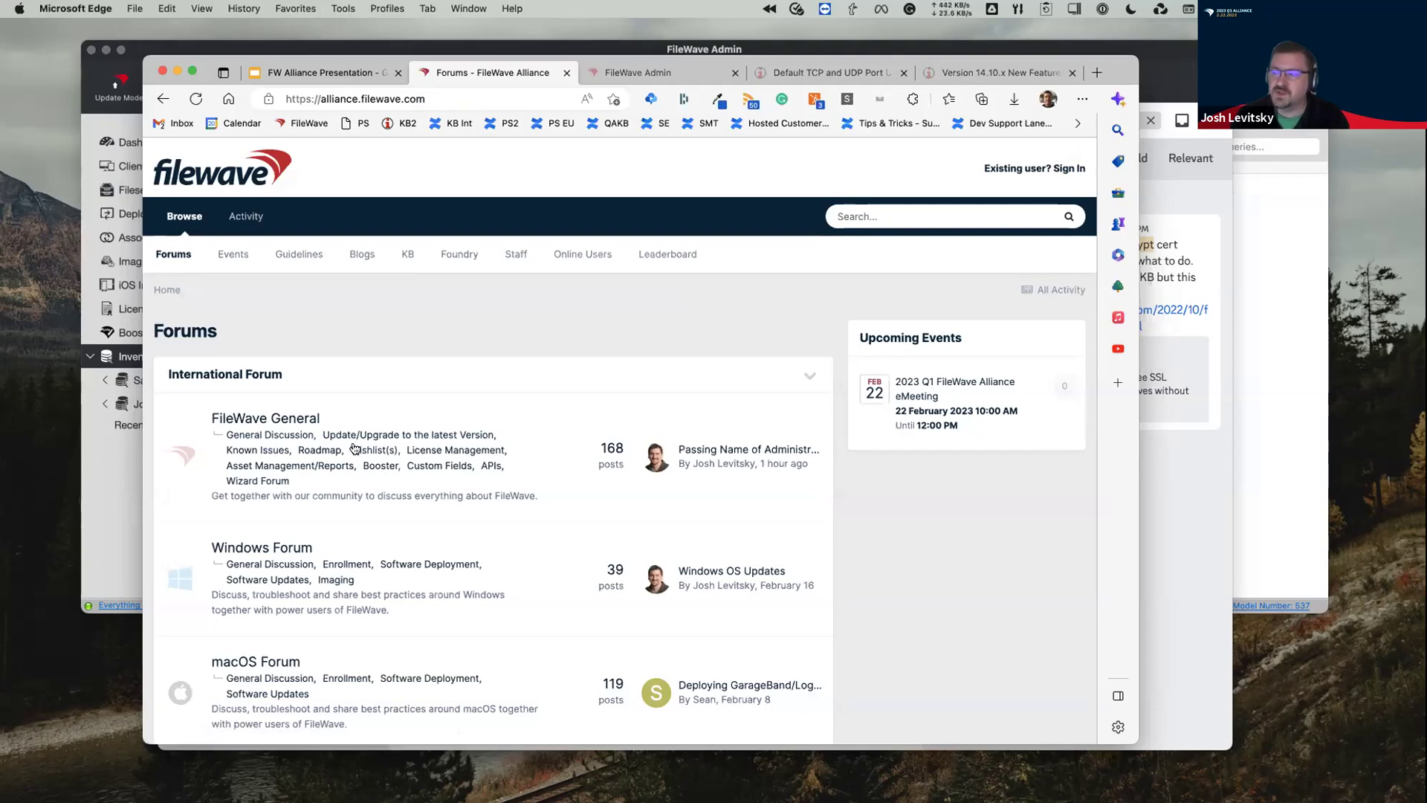
pyautogui.click(1074, 169)
pyautogui.click(561, 565)
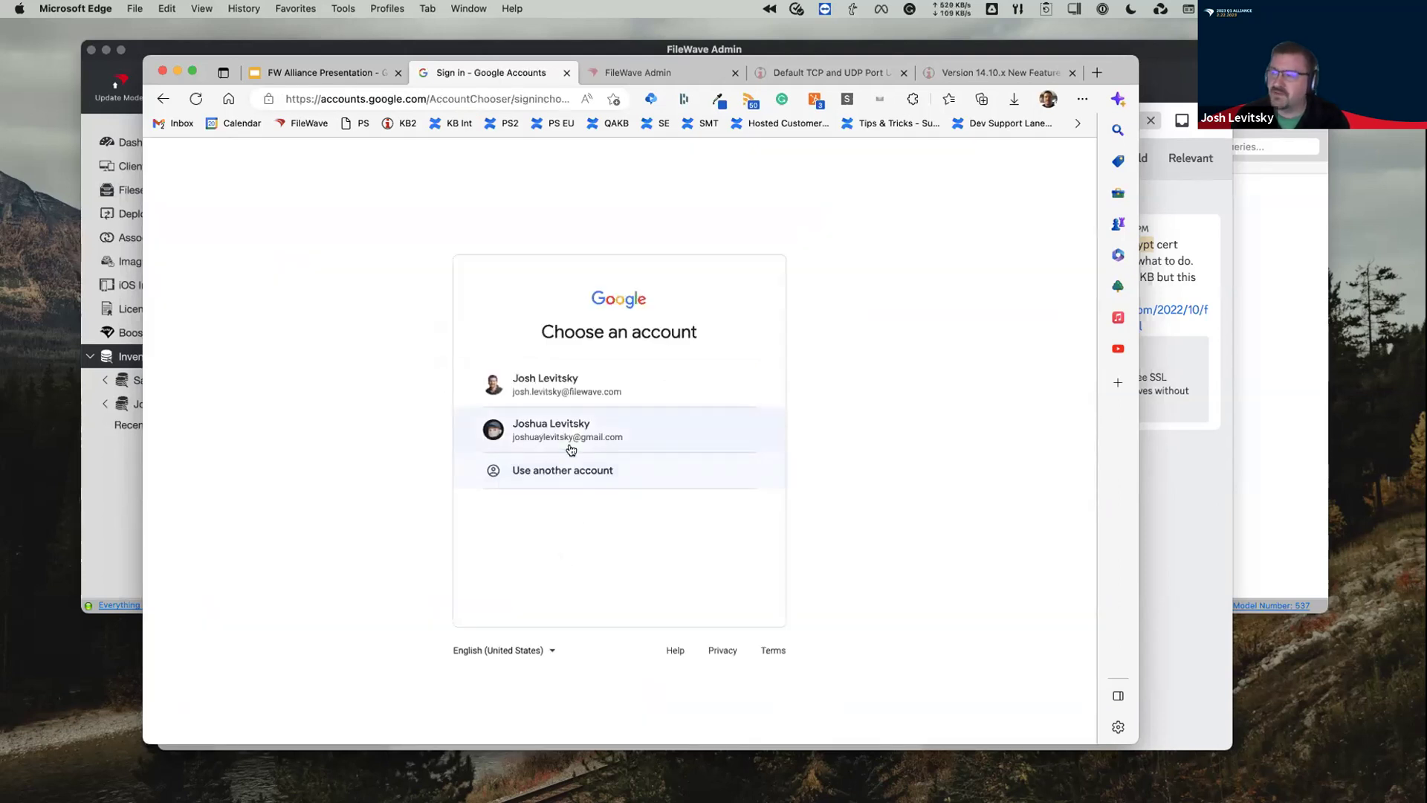
pyautogui.click(570, 394)
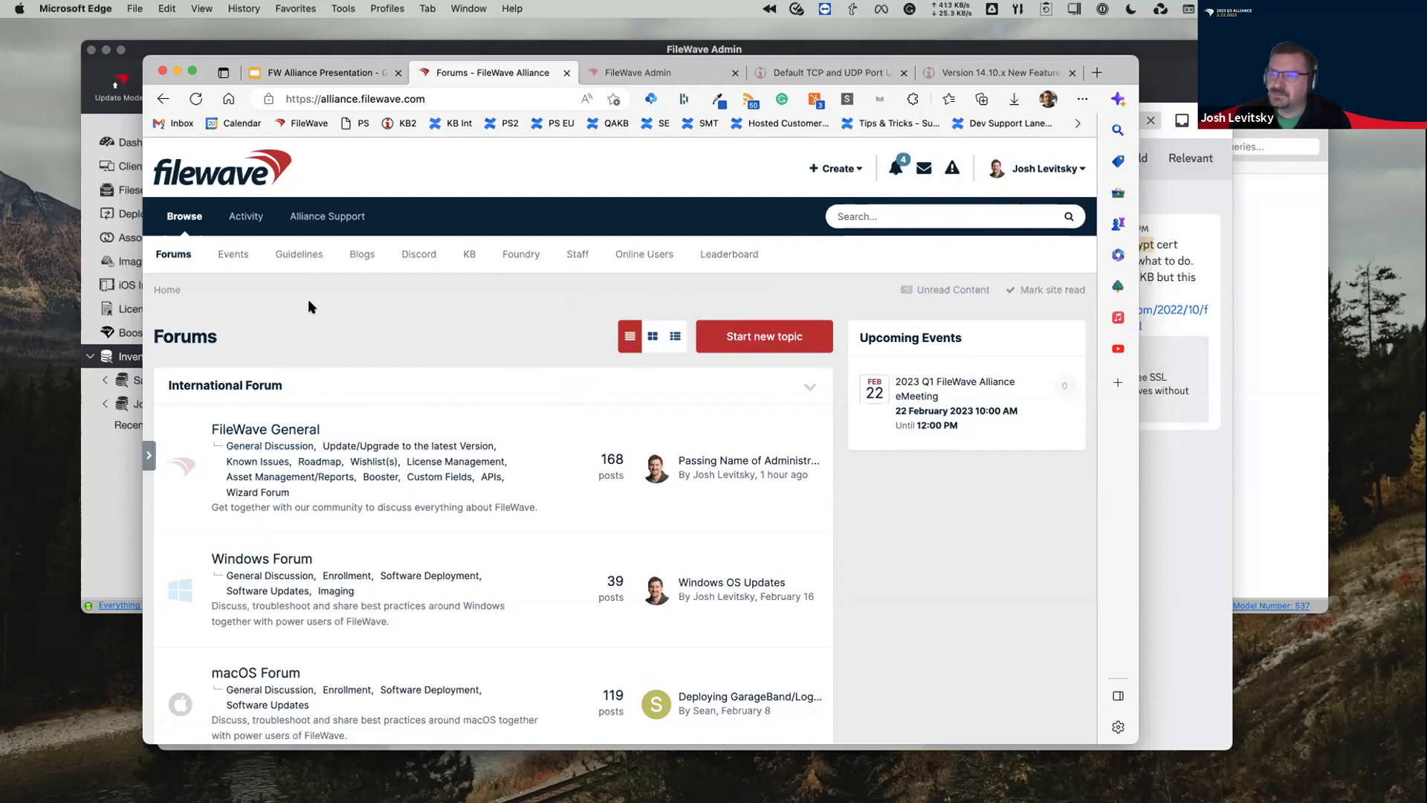
# Open the forum's All Activity stream, review the recent topics and replies, and return to its beginning
pyautogui.click(246, 220)
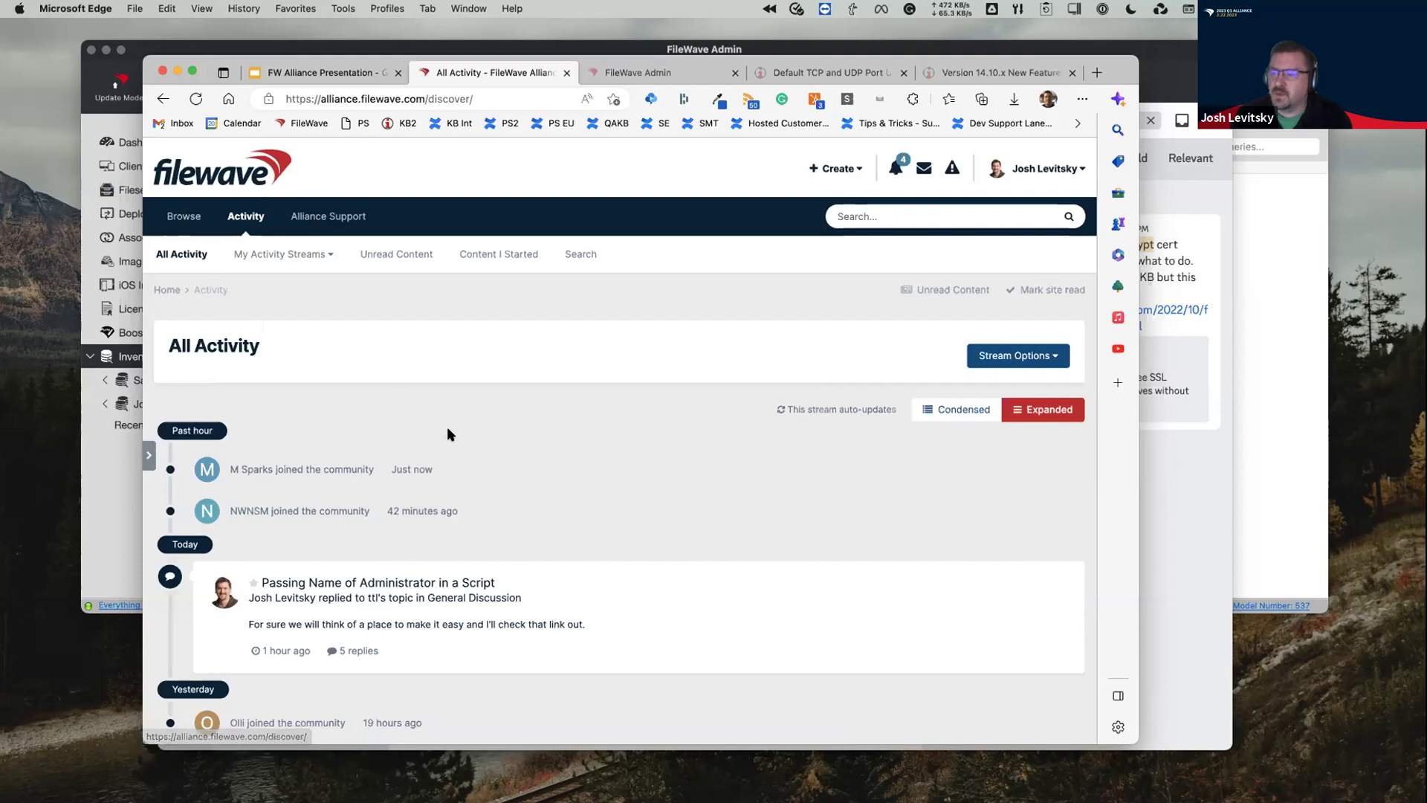
pyautogui.scroll(-5, 448, 434)
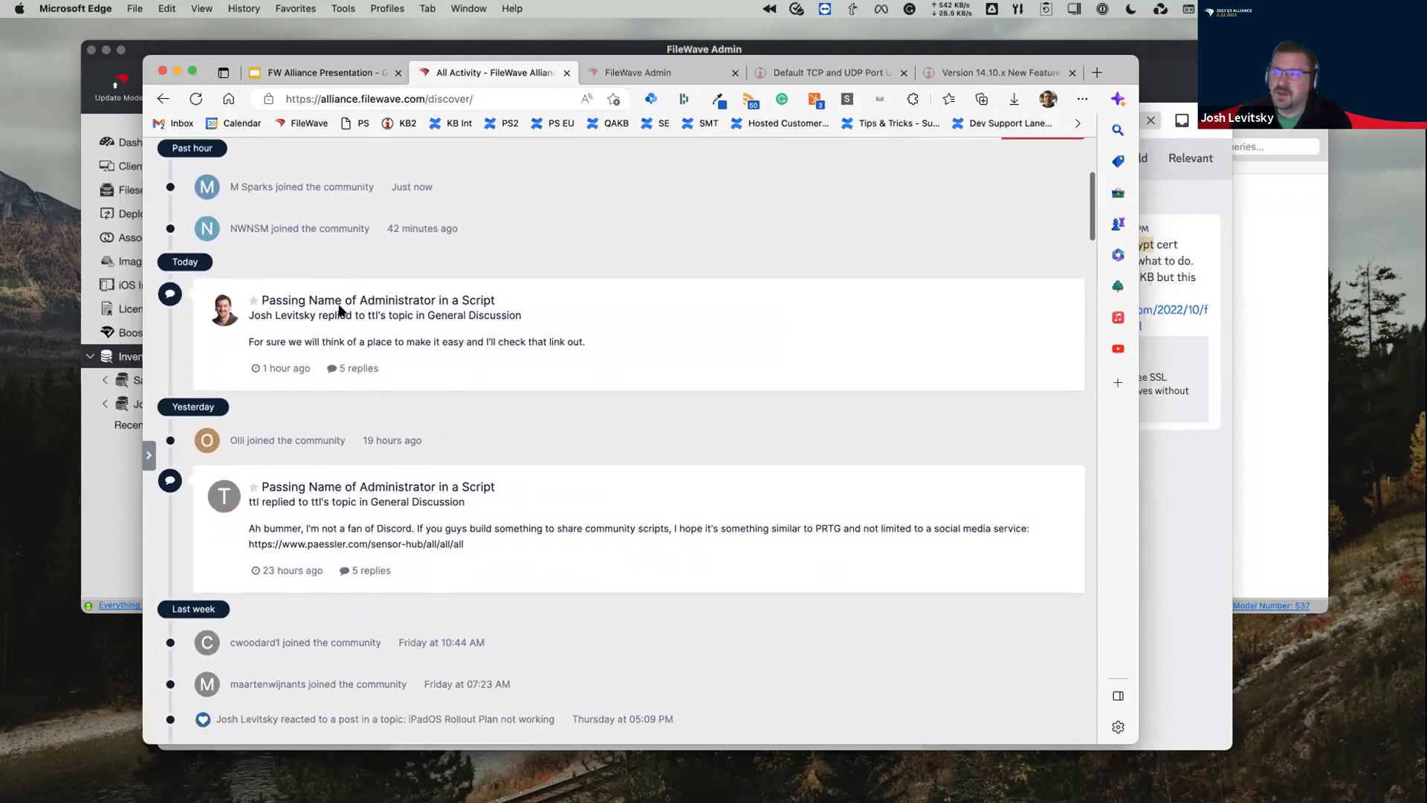
pyautogui.scroll(-2, 375, 533)
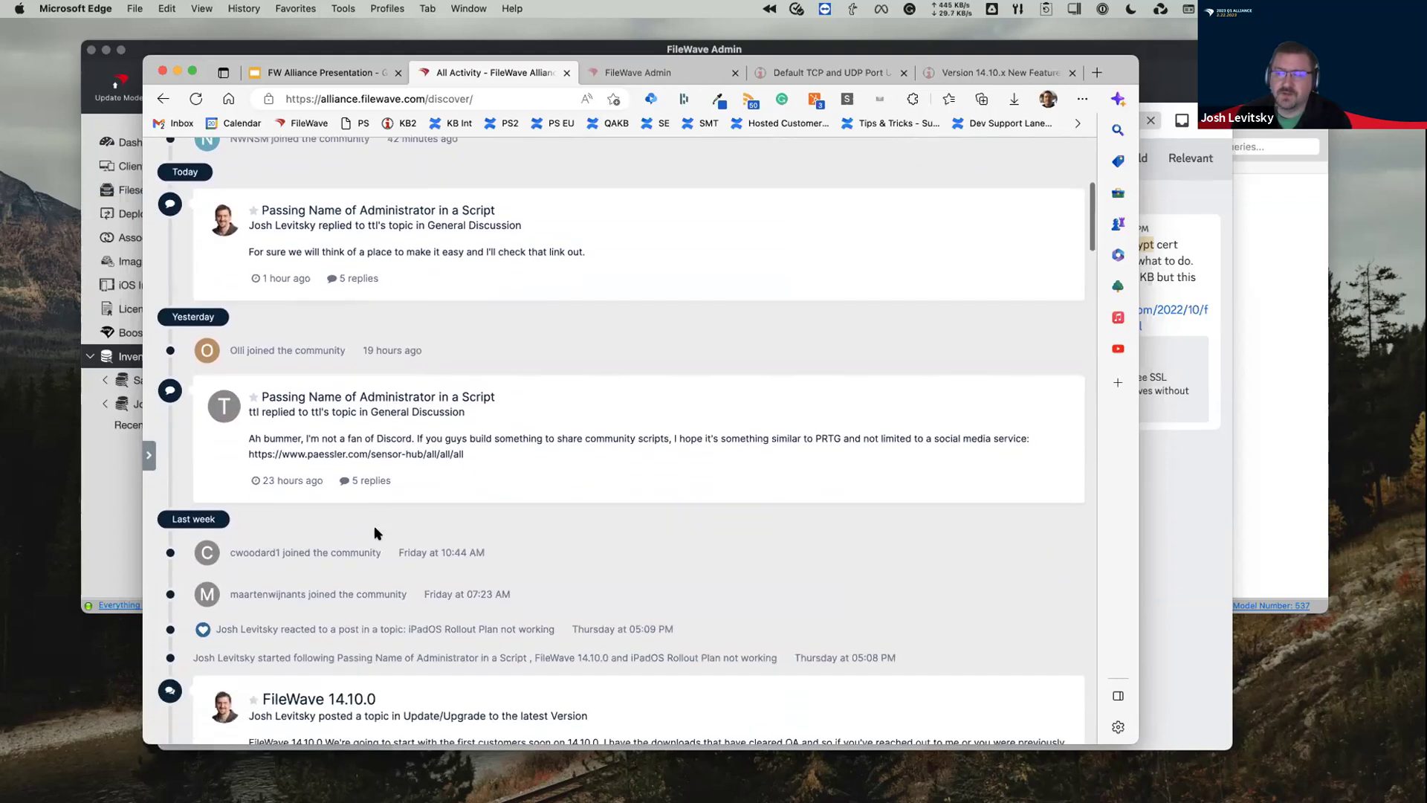
pyautogui.scroll(-5, 375, 533)
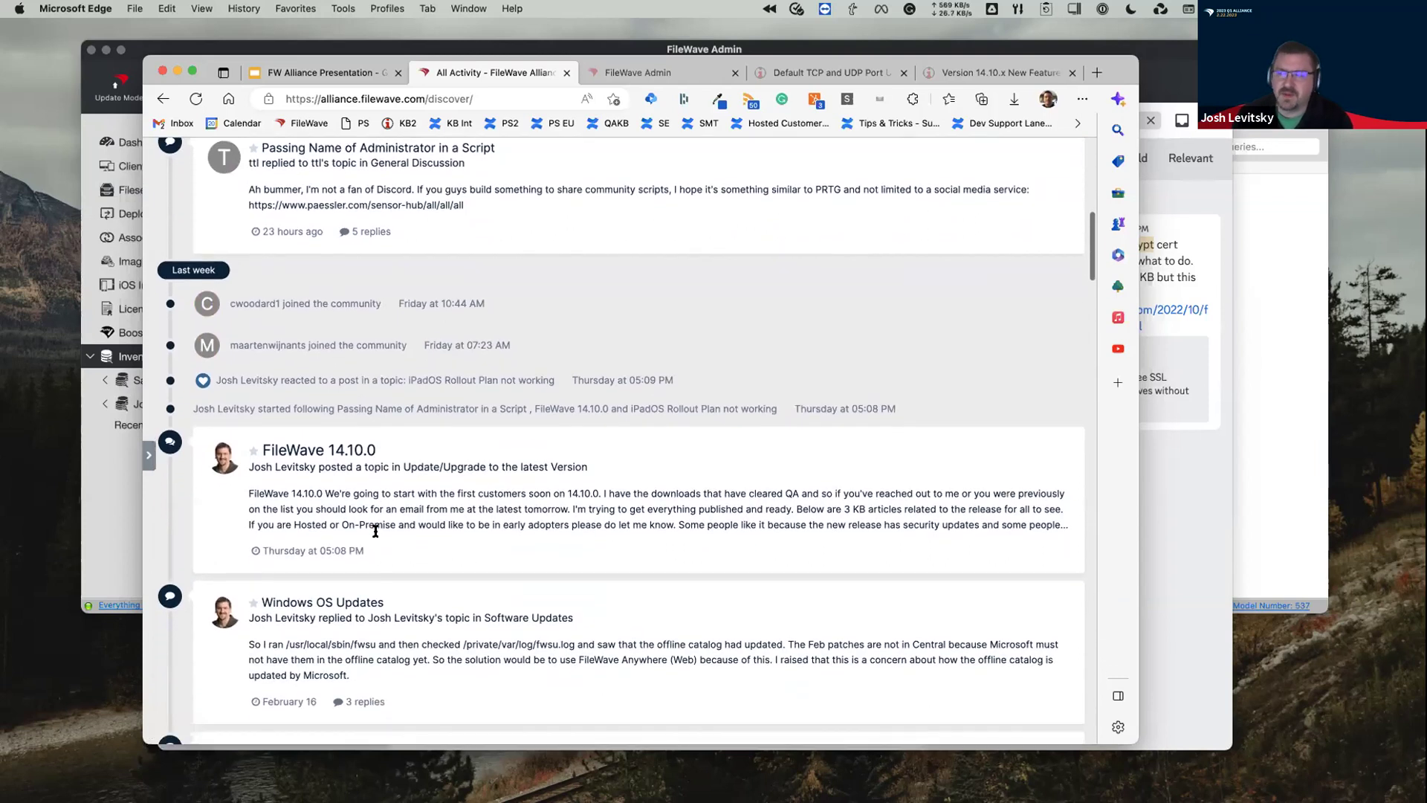
pyautogui.scroll(-4, 376, 529)
pyautogui.scroll(-1, 386, 499)
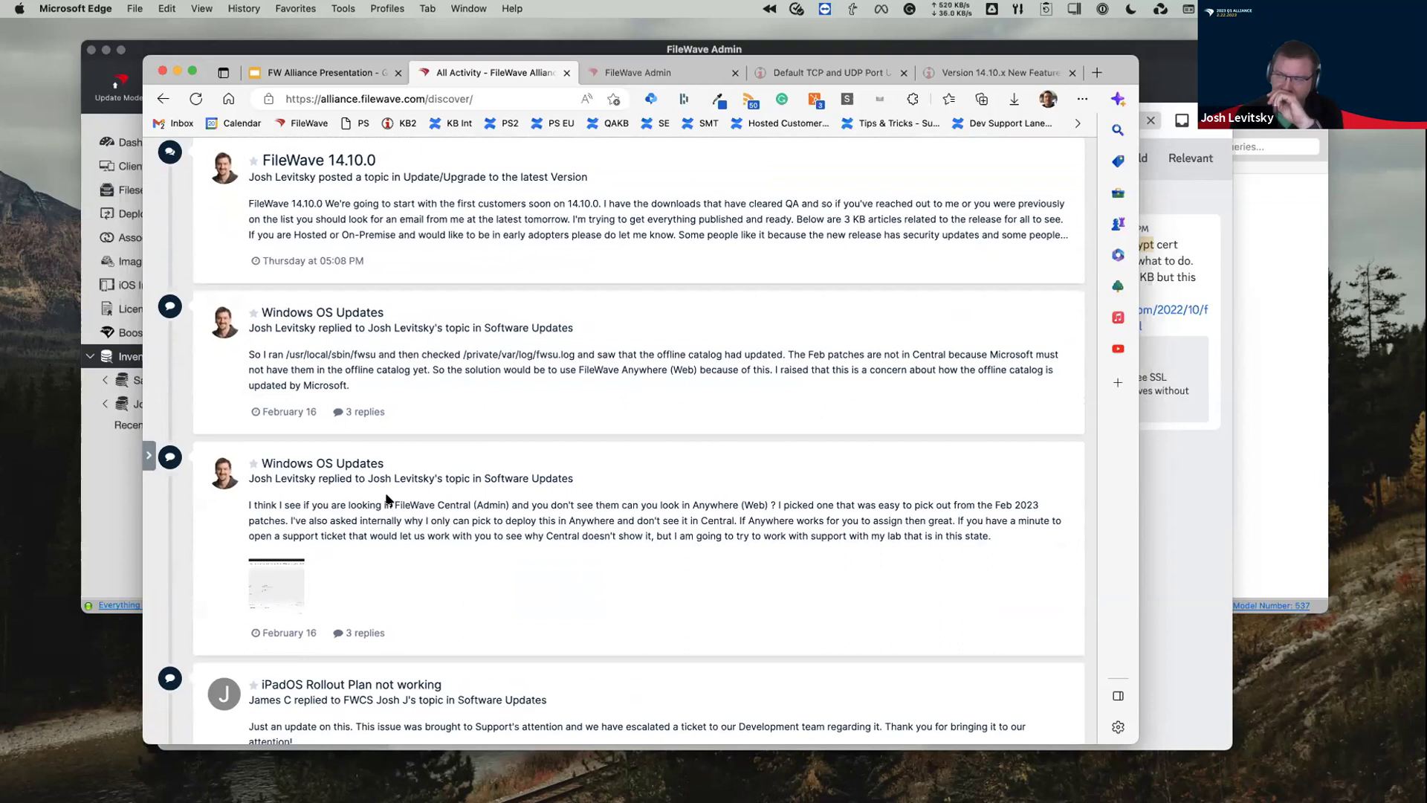
pyautogui.scroll(10, 387, 500)
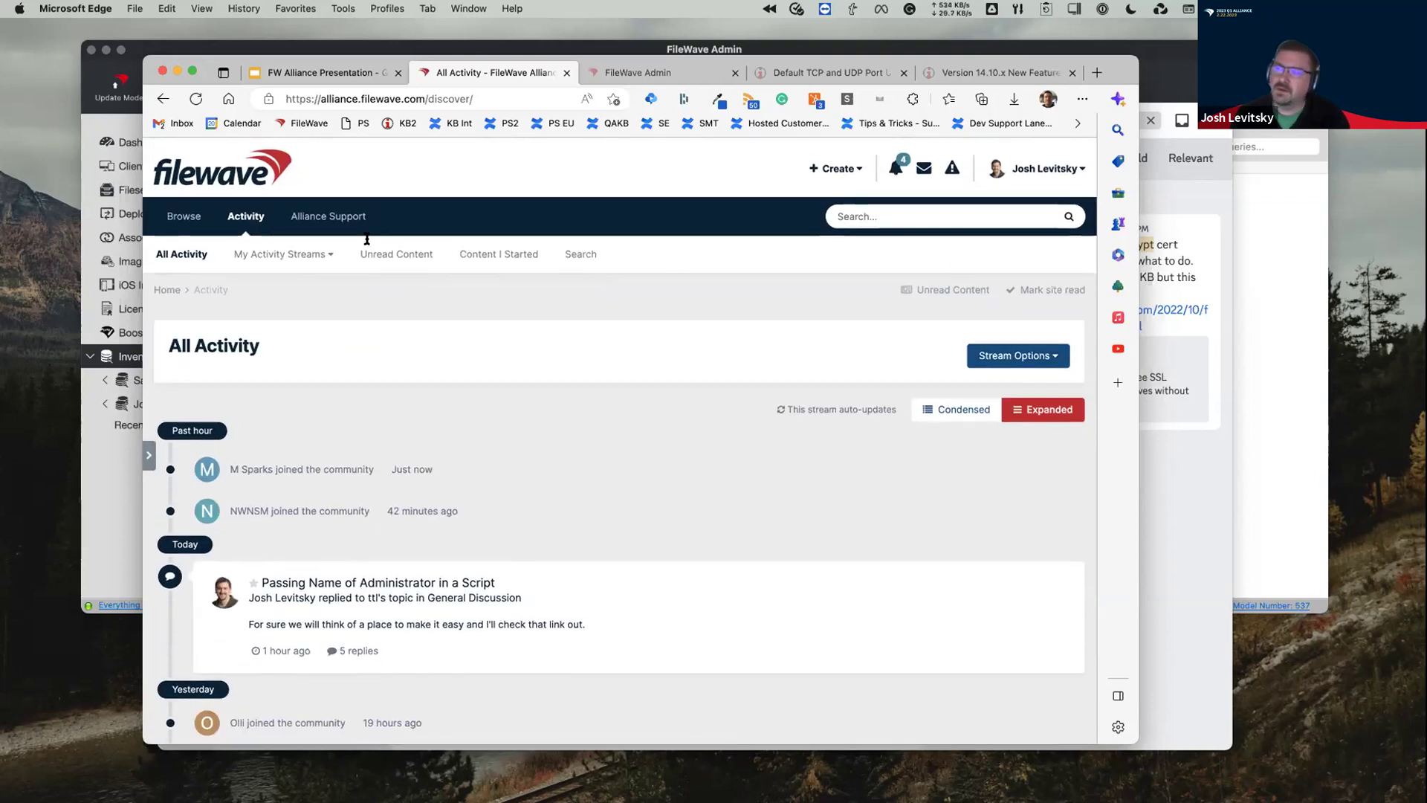
# Review the "Passing Name of Administrator in a Script" replies in the forum's All Activity stream
pyautogui.moveTo(185, 220)
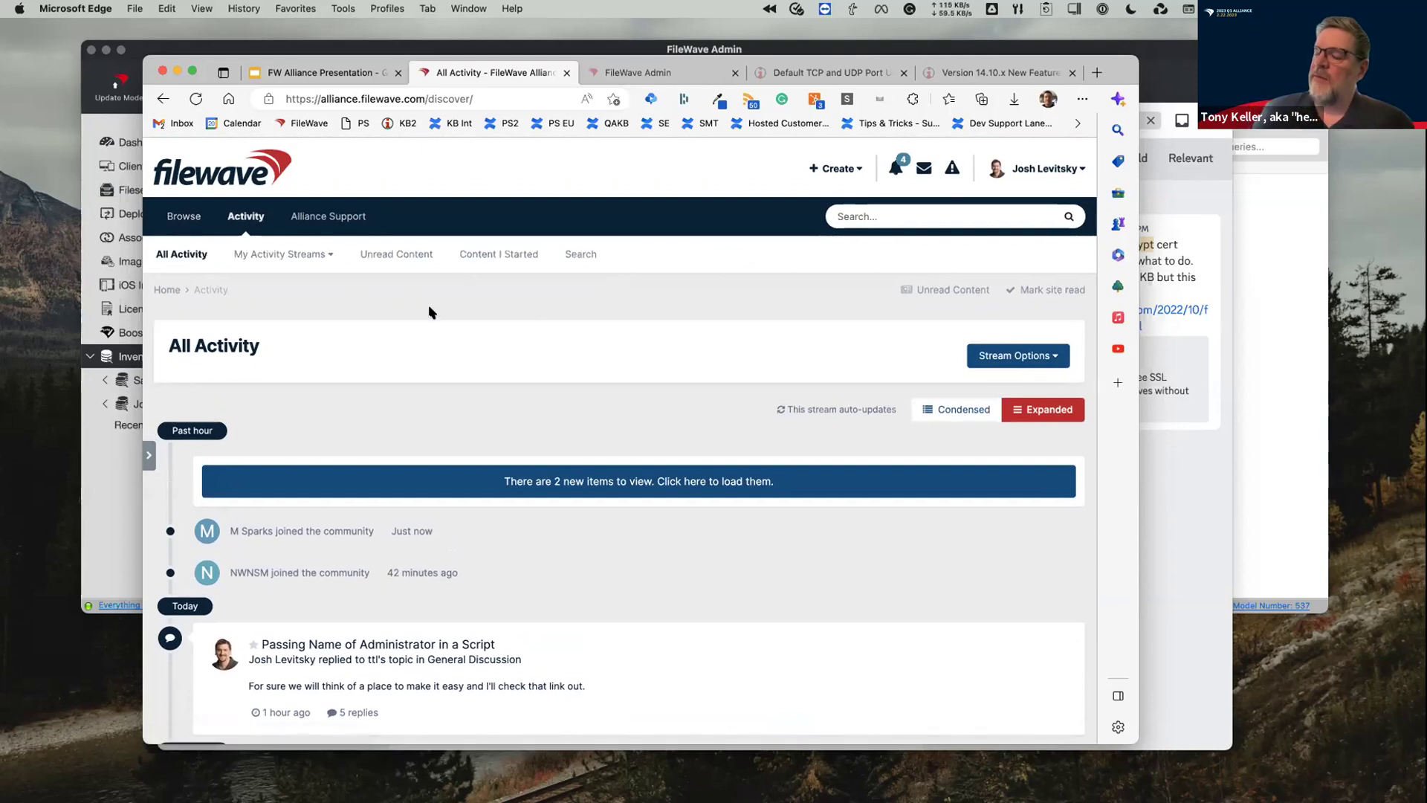
pyautogui.scroll(-5, 431, 312)
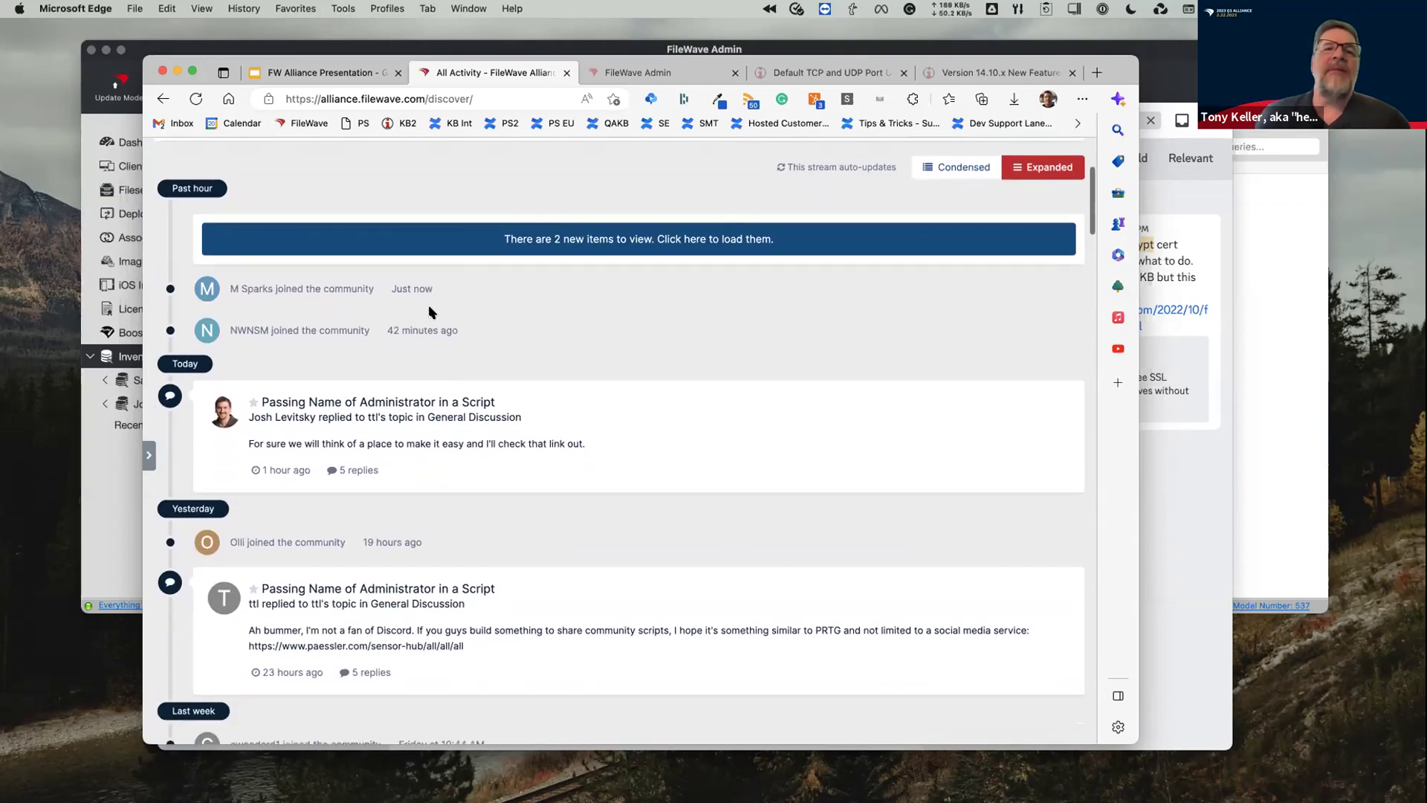
pyautogui.scroll(-1, 431, 312)
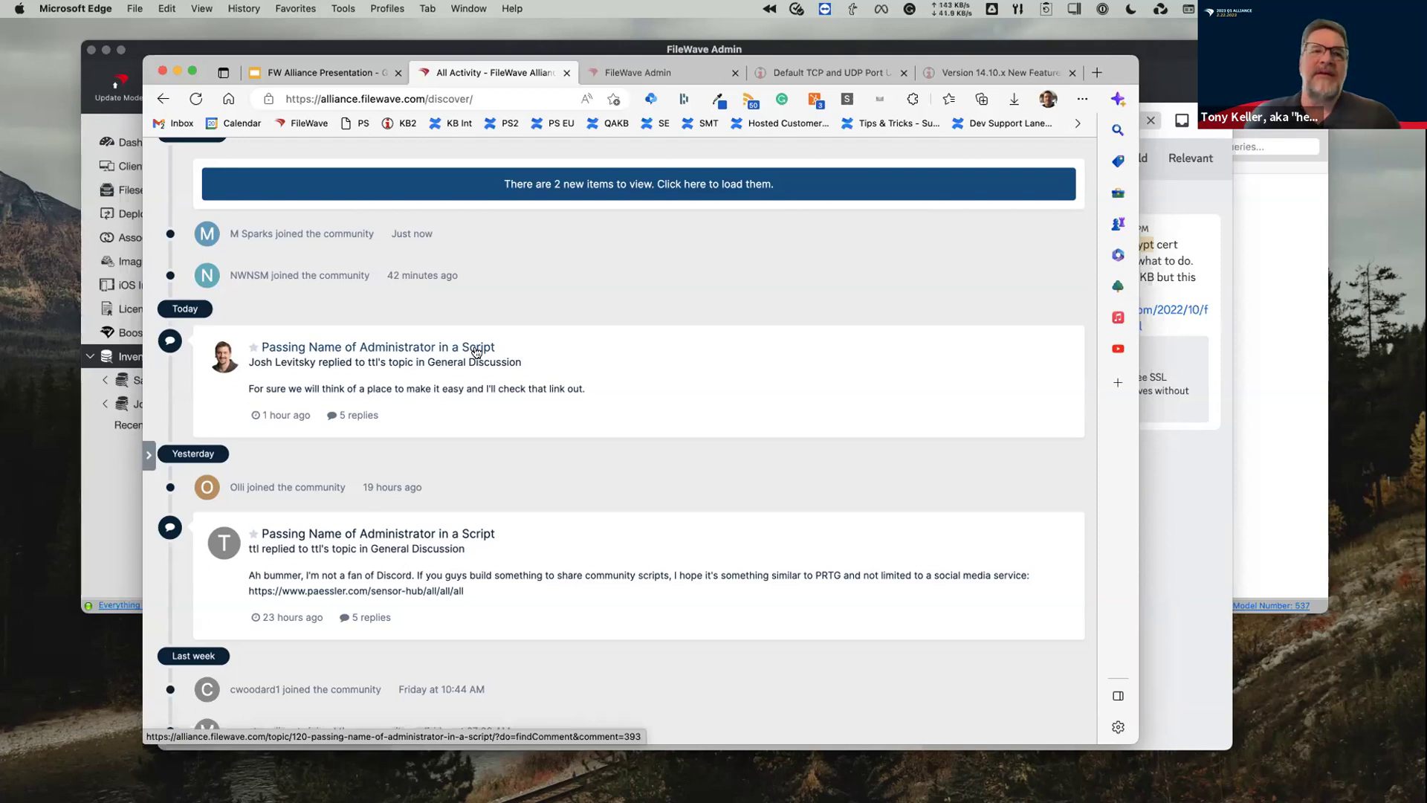
# Load the FileWave Knowledge Base in a new tab, search for "variab" and open the "Using variables in iOS/macOS Profiles" article
pyautogui.click(1098, 74)
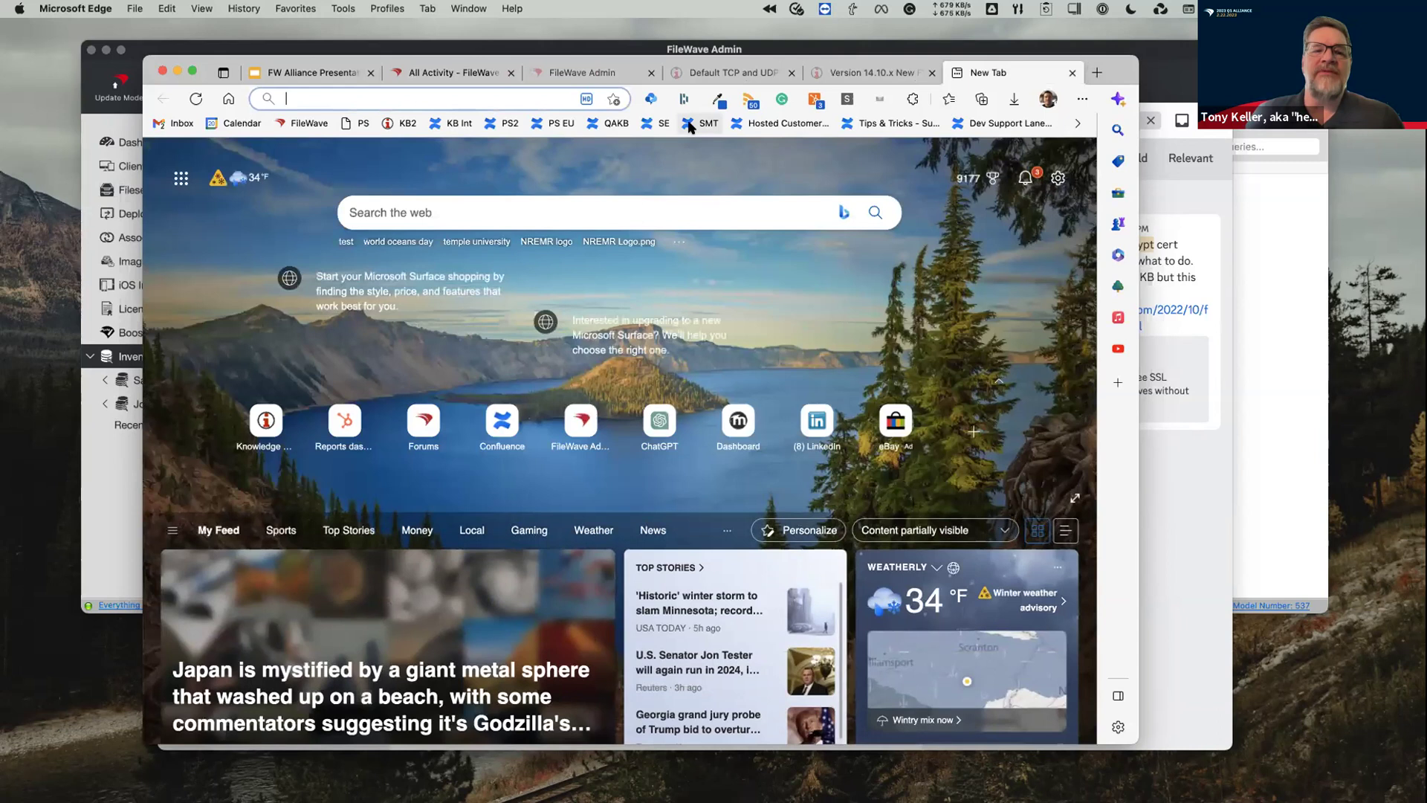
pyautogui.click(692, 123)
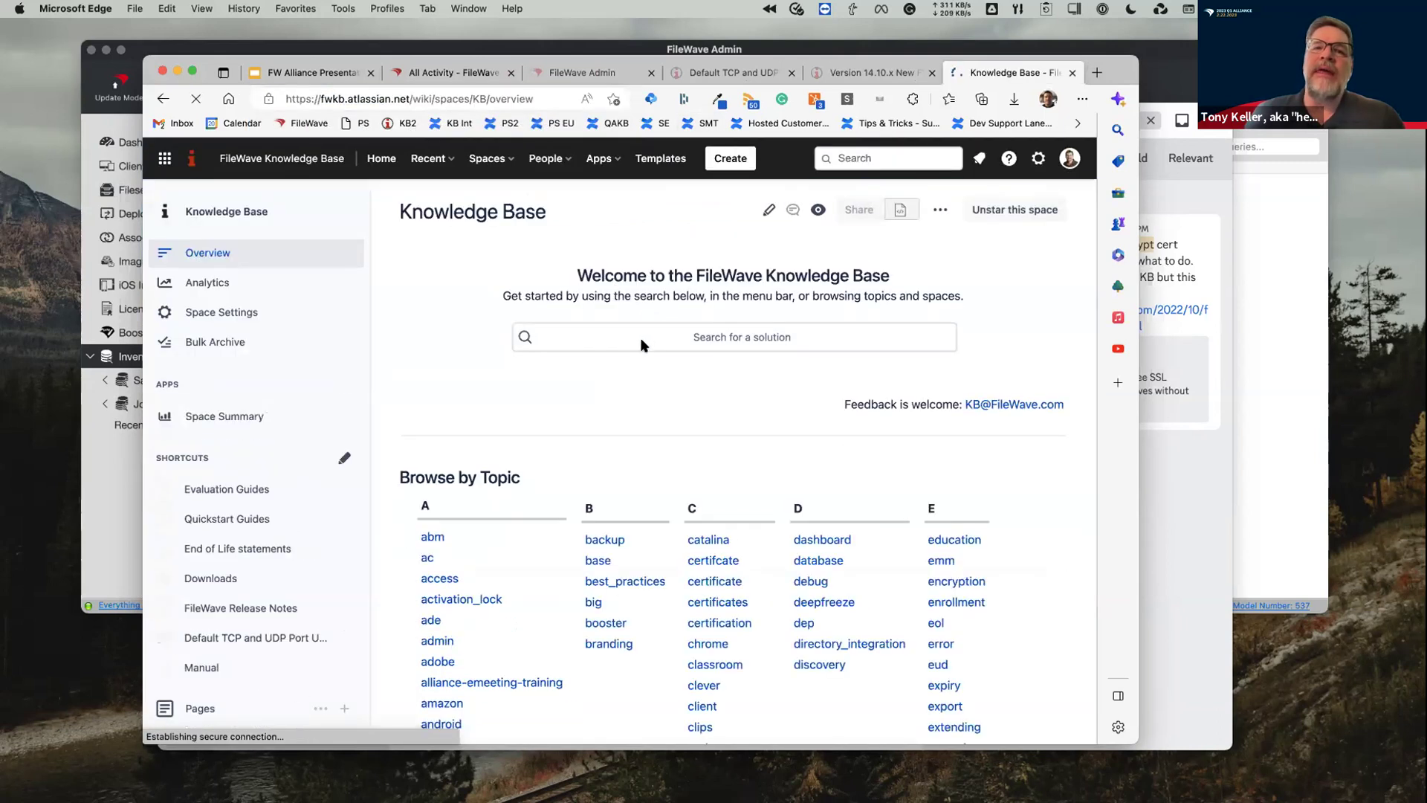
pyautogui.click(882, 156)
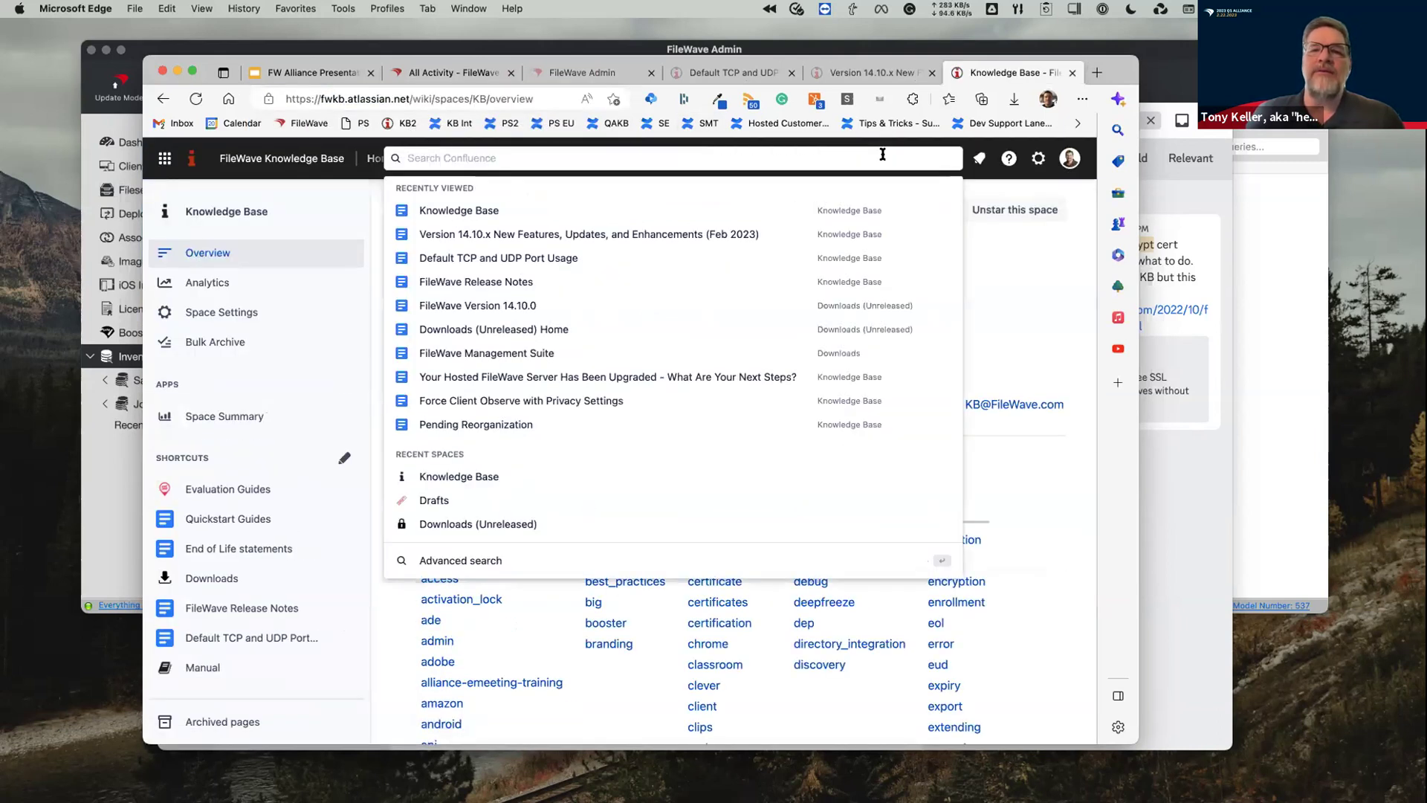
pyautogui.write('variab')
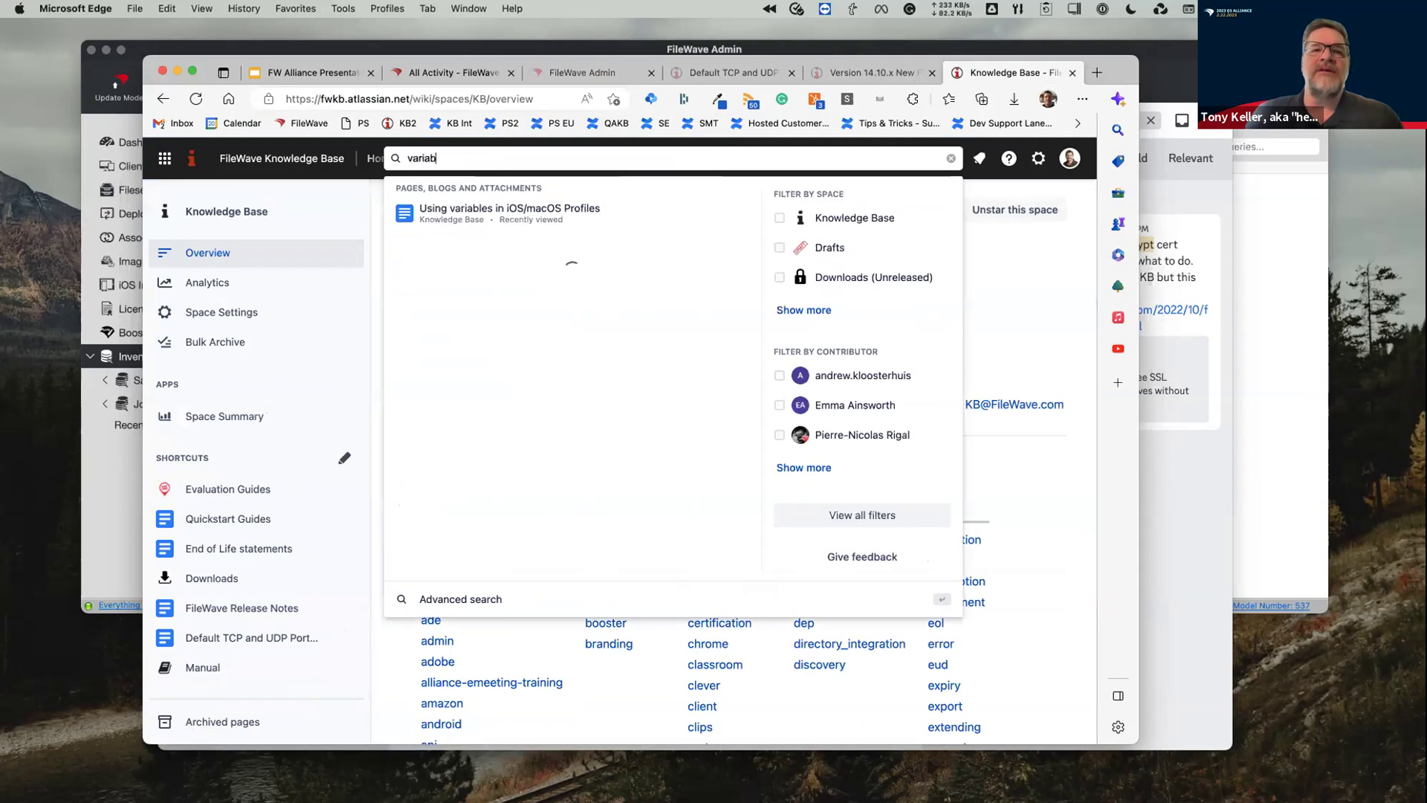
pyautogui.click(510, 211)
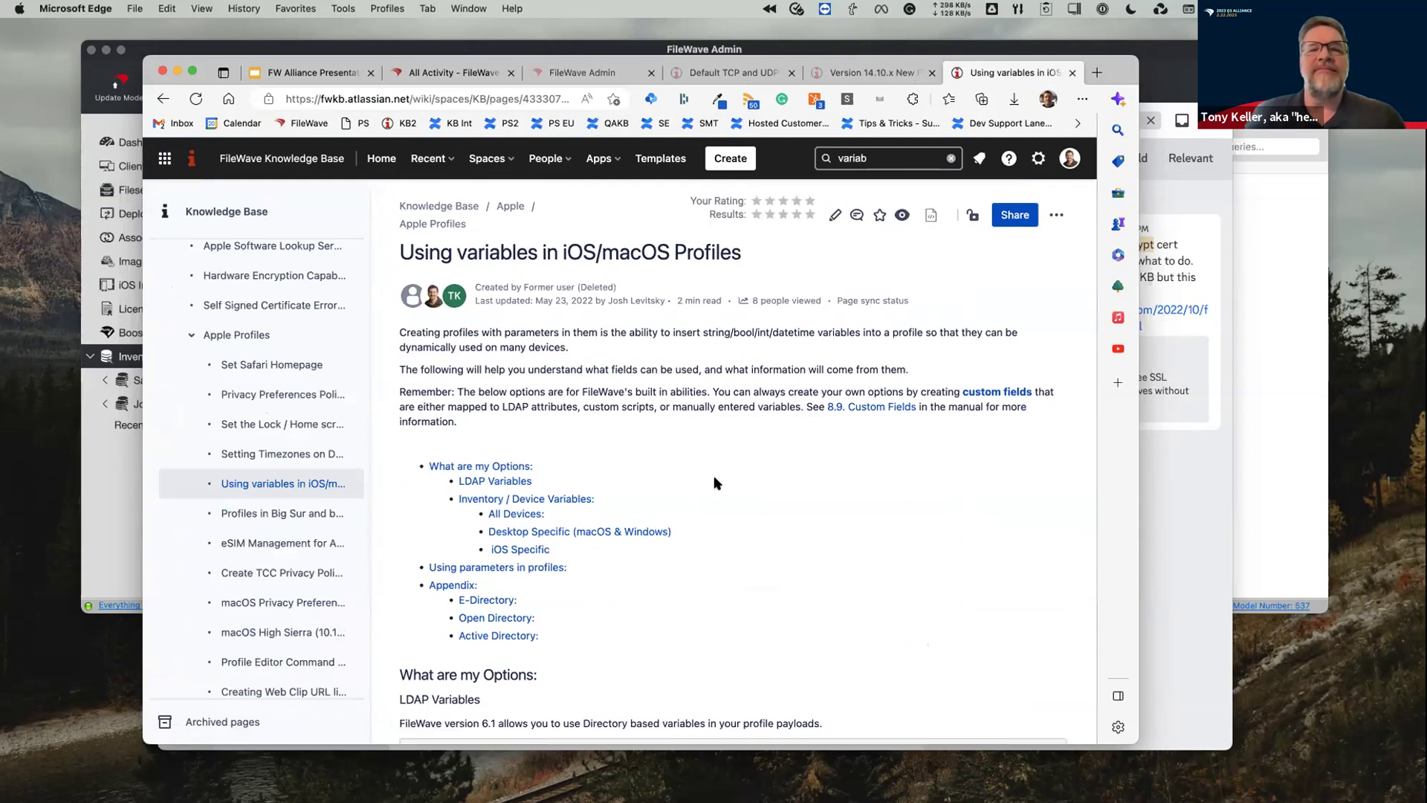
# Review the article's LDAP user variables and inventory device variables, highlighting the user variable list
pyautogui.scroll(-1, 715, 482)
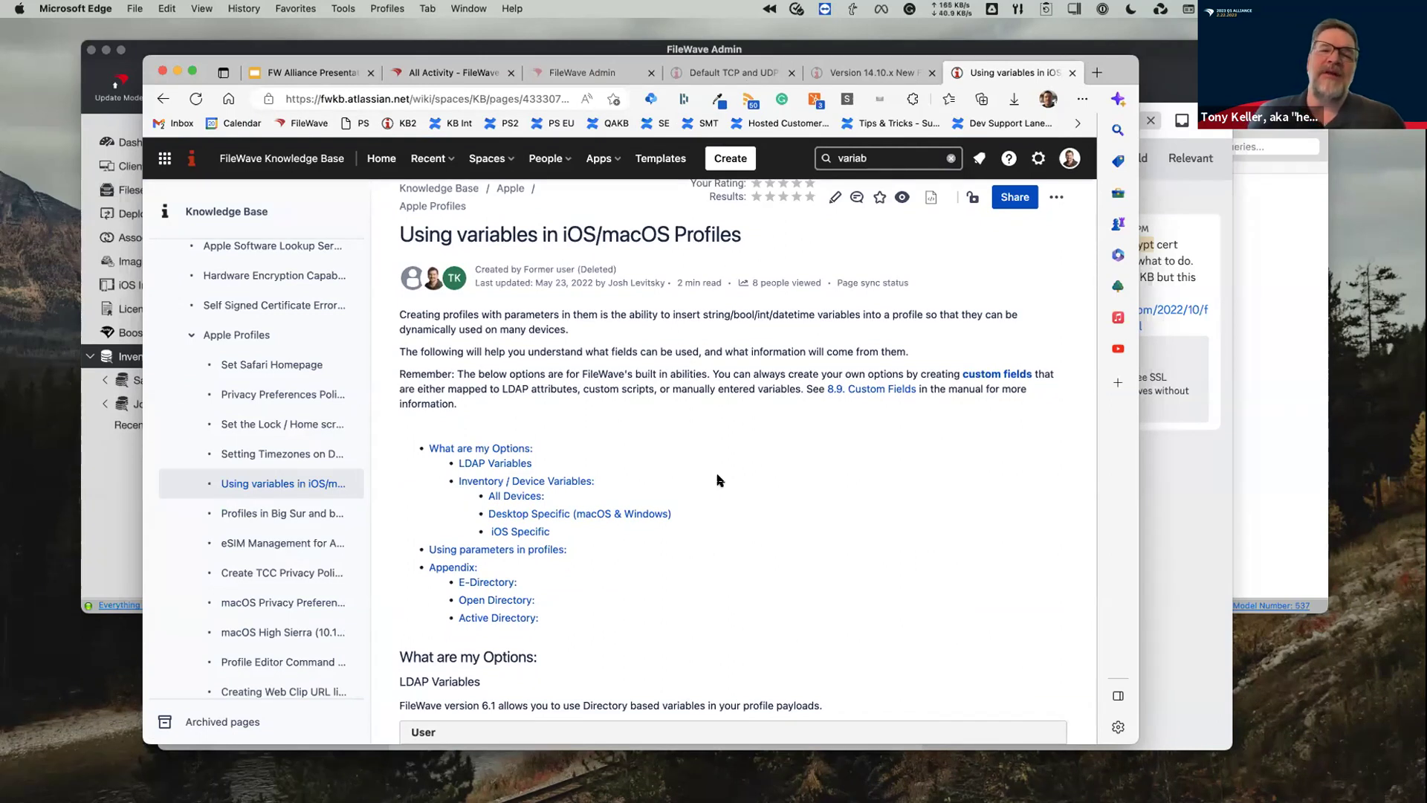
pyautogui.scroll(-5, 718, 480)
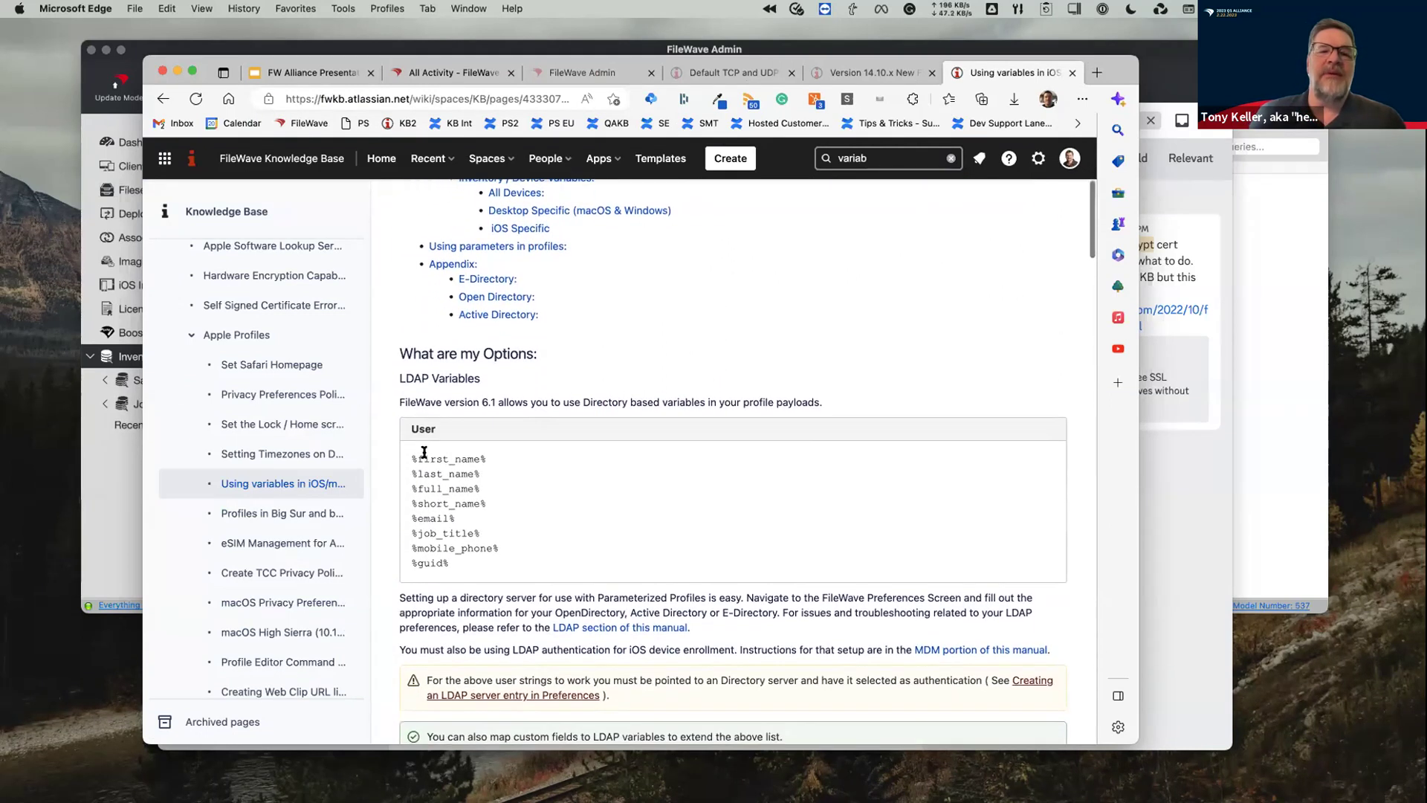
pyautogui.moveTo(420, 455); pyautogui.dragTo(557, 536)
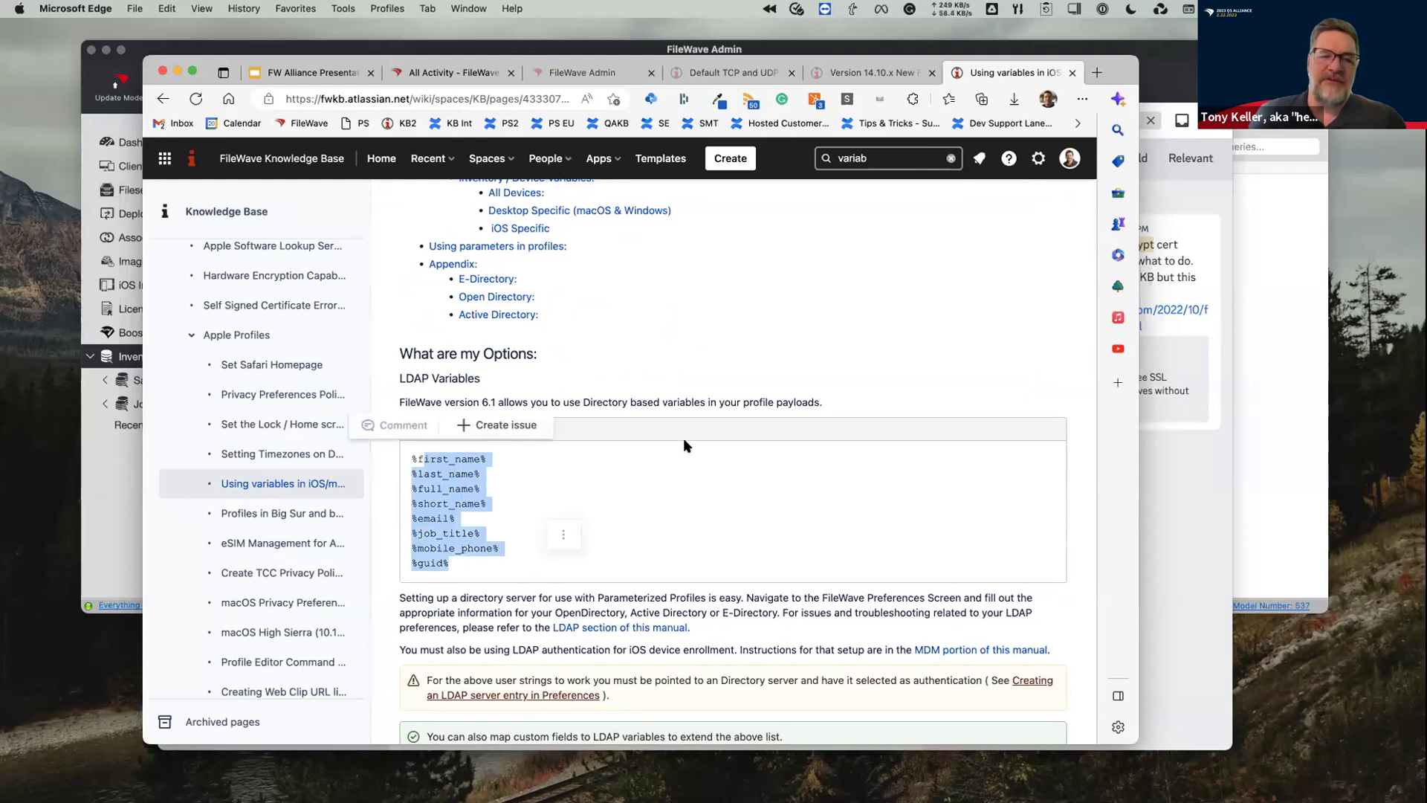
pyautogui.click(710, 390)
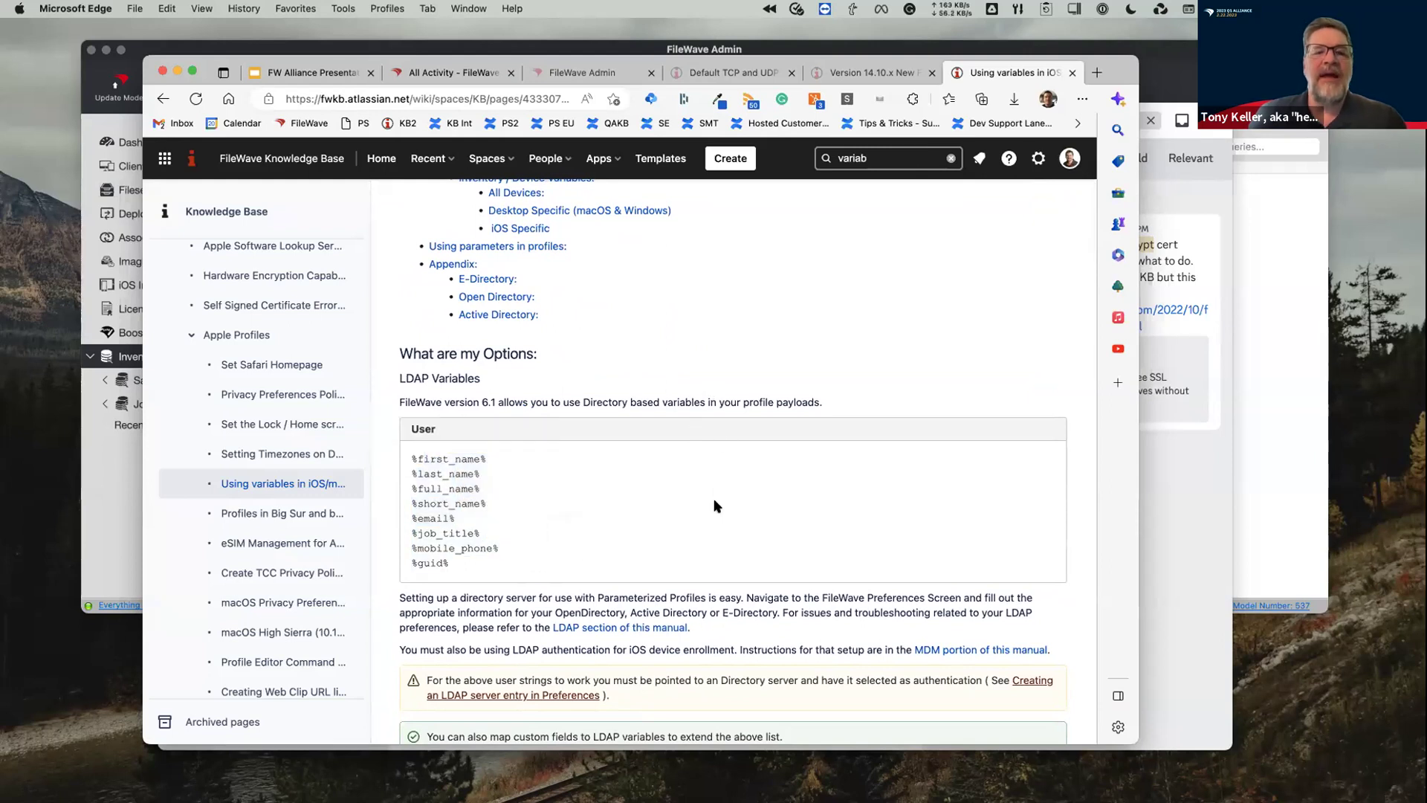
pyautogui.scroll(-3, 716, 505)
pyautogui.scroll(-3, 714, 506)
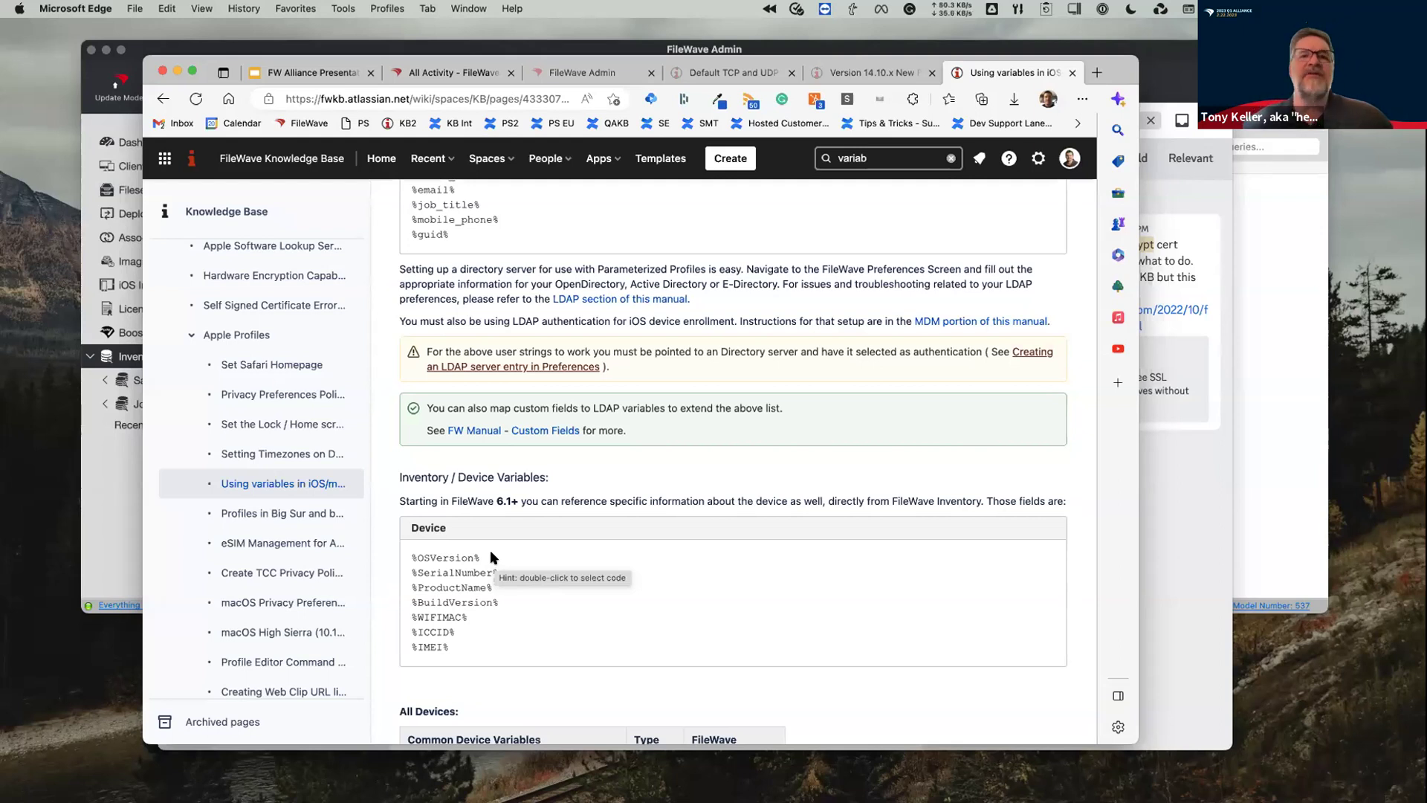
pyautogui.scroll(3, 491, 558)
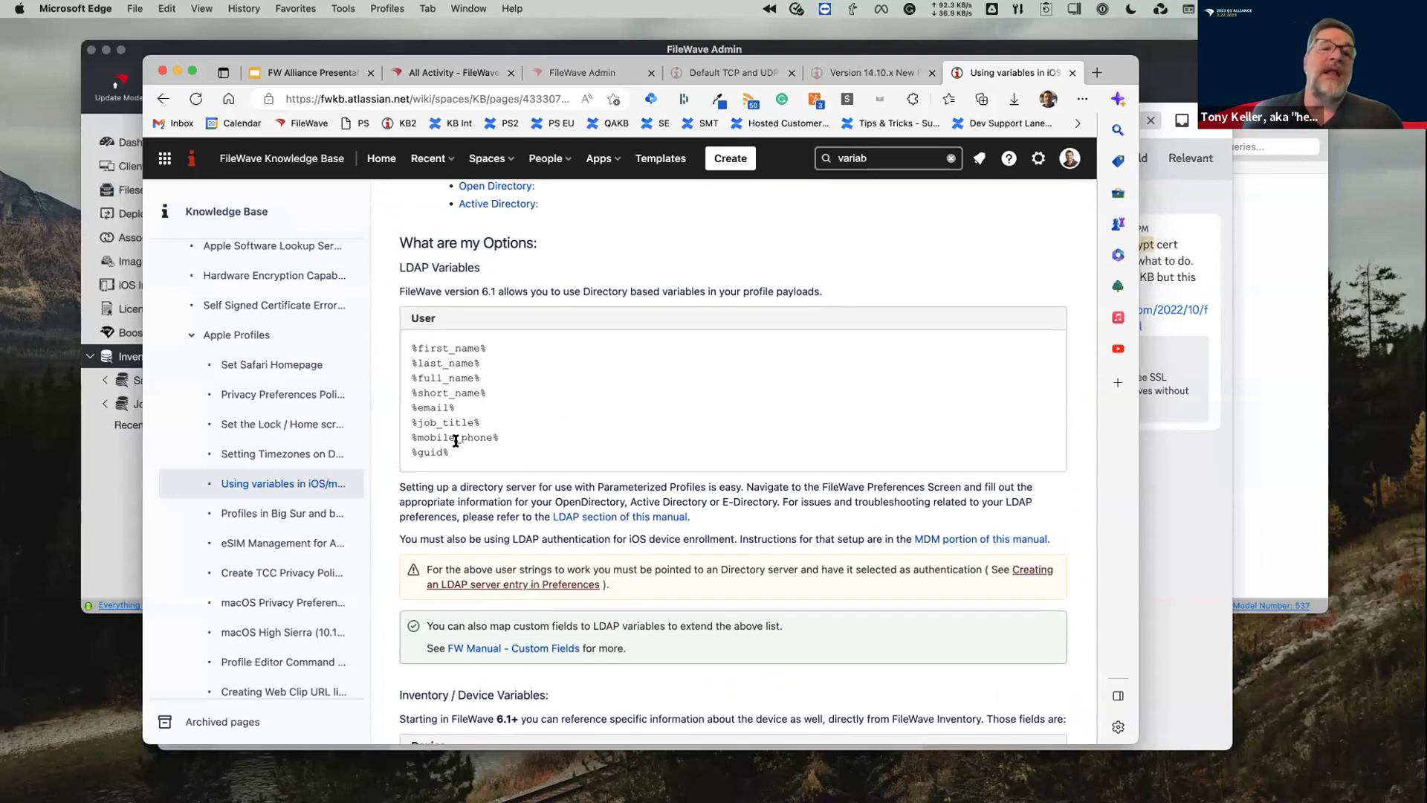
pyautogui.doubleClick(433, 404)
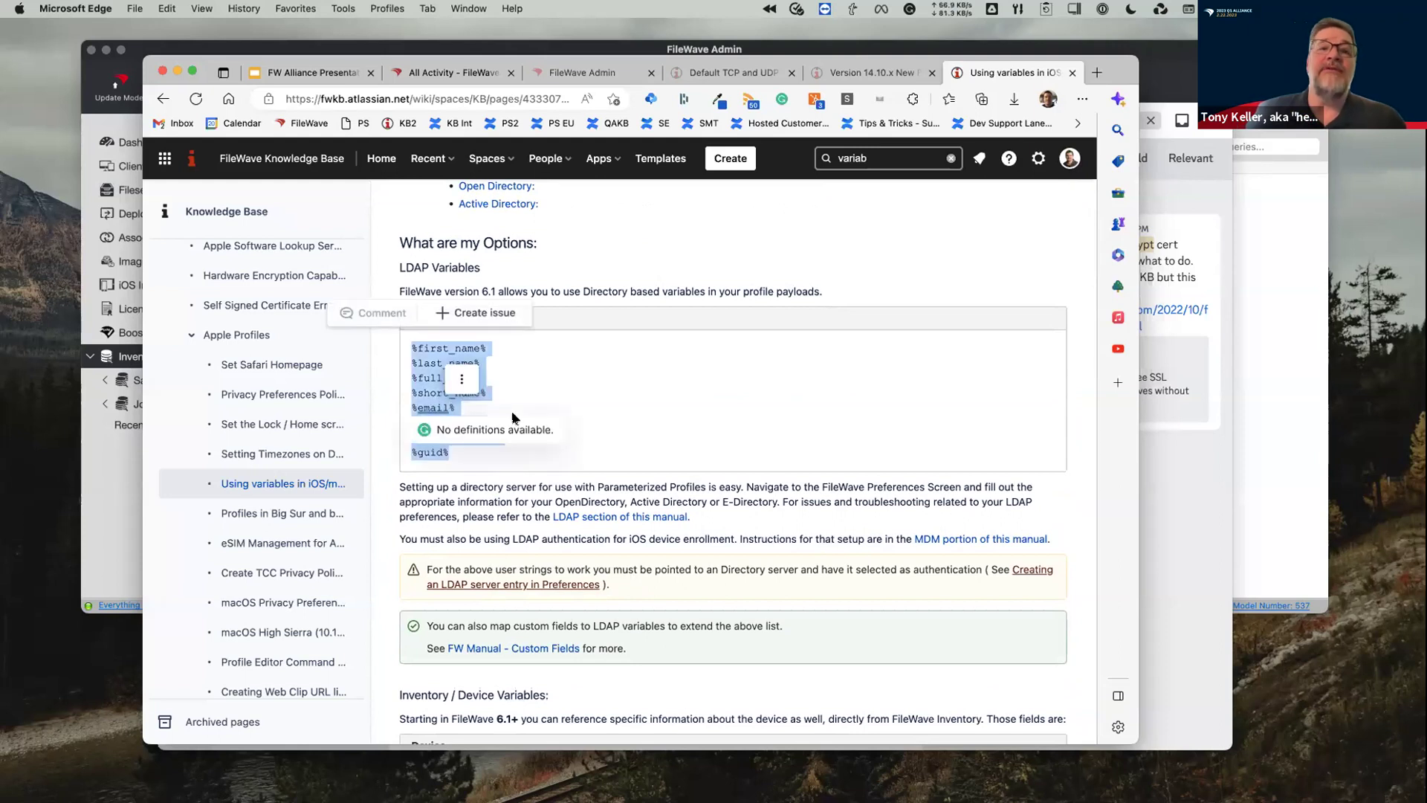
pyautogui.click(635, 277)
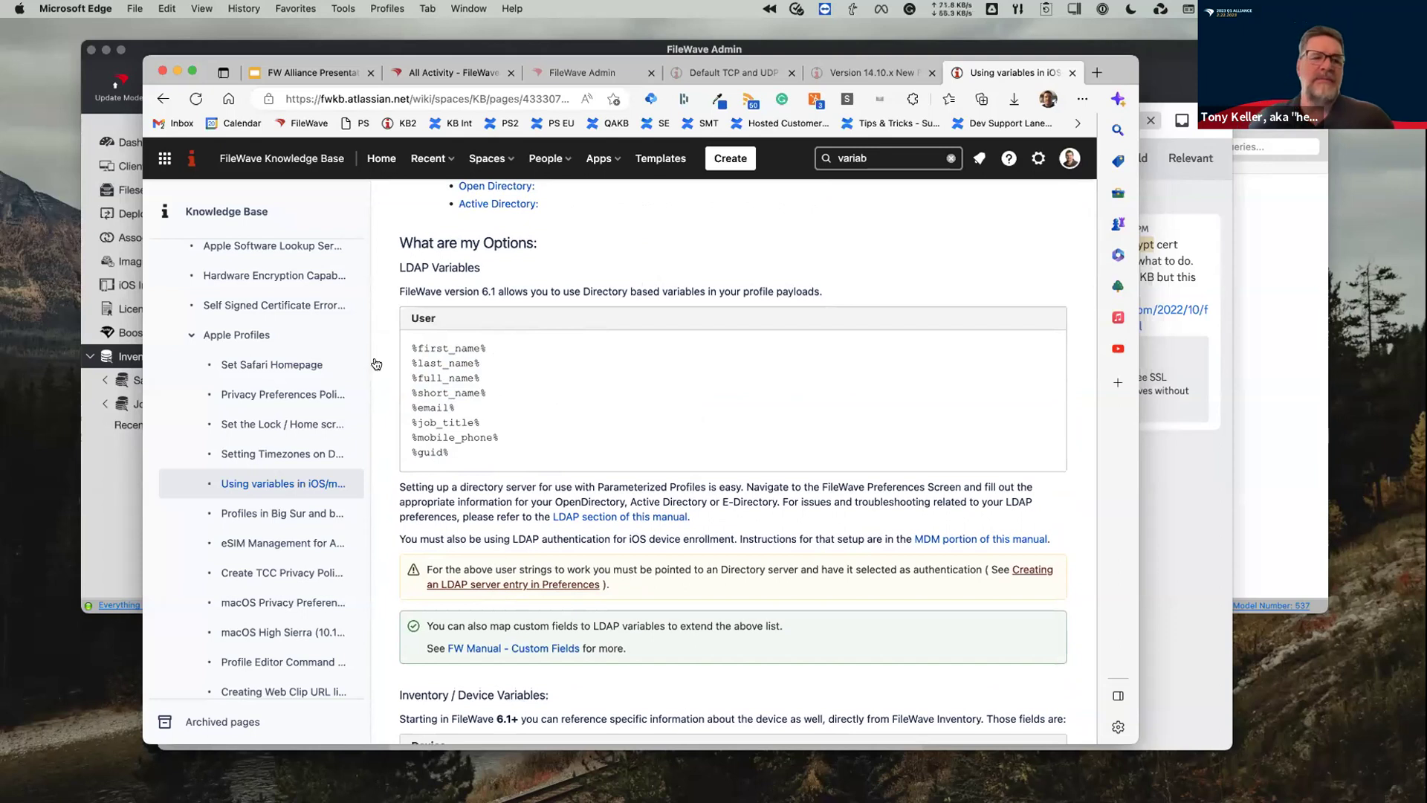
# Switch to FileWave Admin, inspect the wallpaper text overlay in the Profile - Wallpaper fileset's Command Policy payload, and close the profile
pyautogui.click(119, 197)
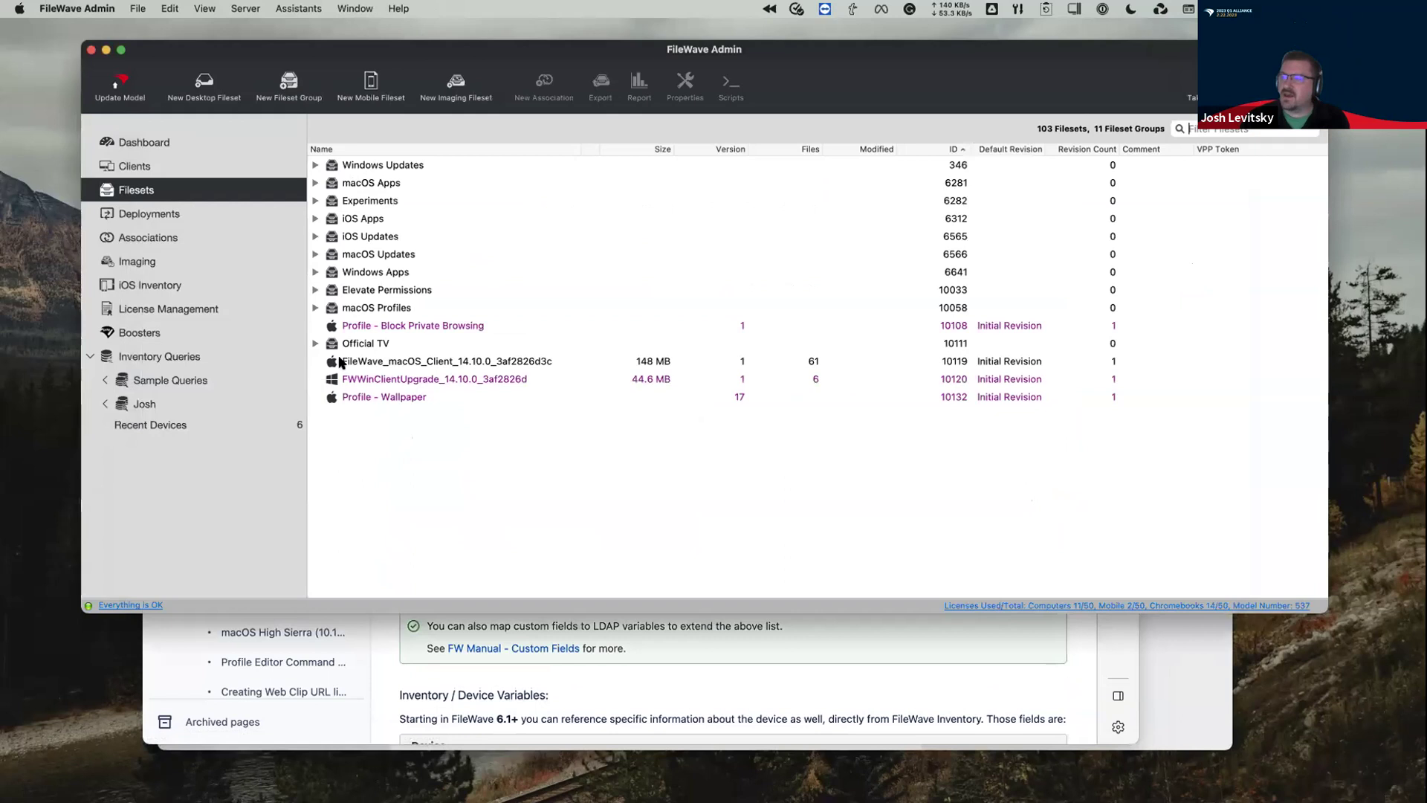
pyautogui.click(366, 398)
pyautogui.doubleClick(367, 397)
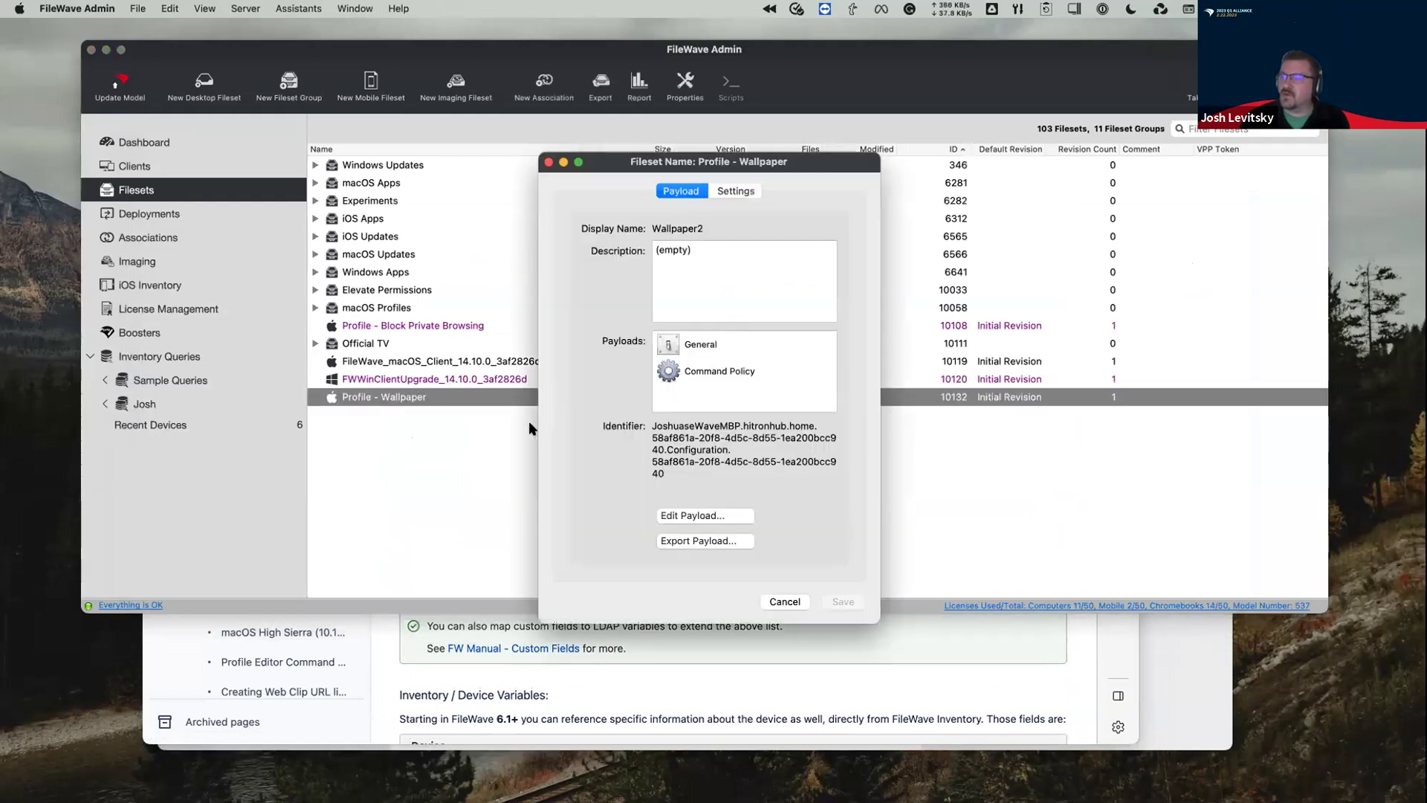
pyautogui.click(697, 516)
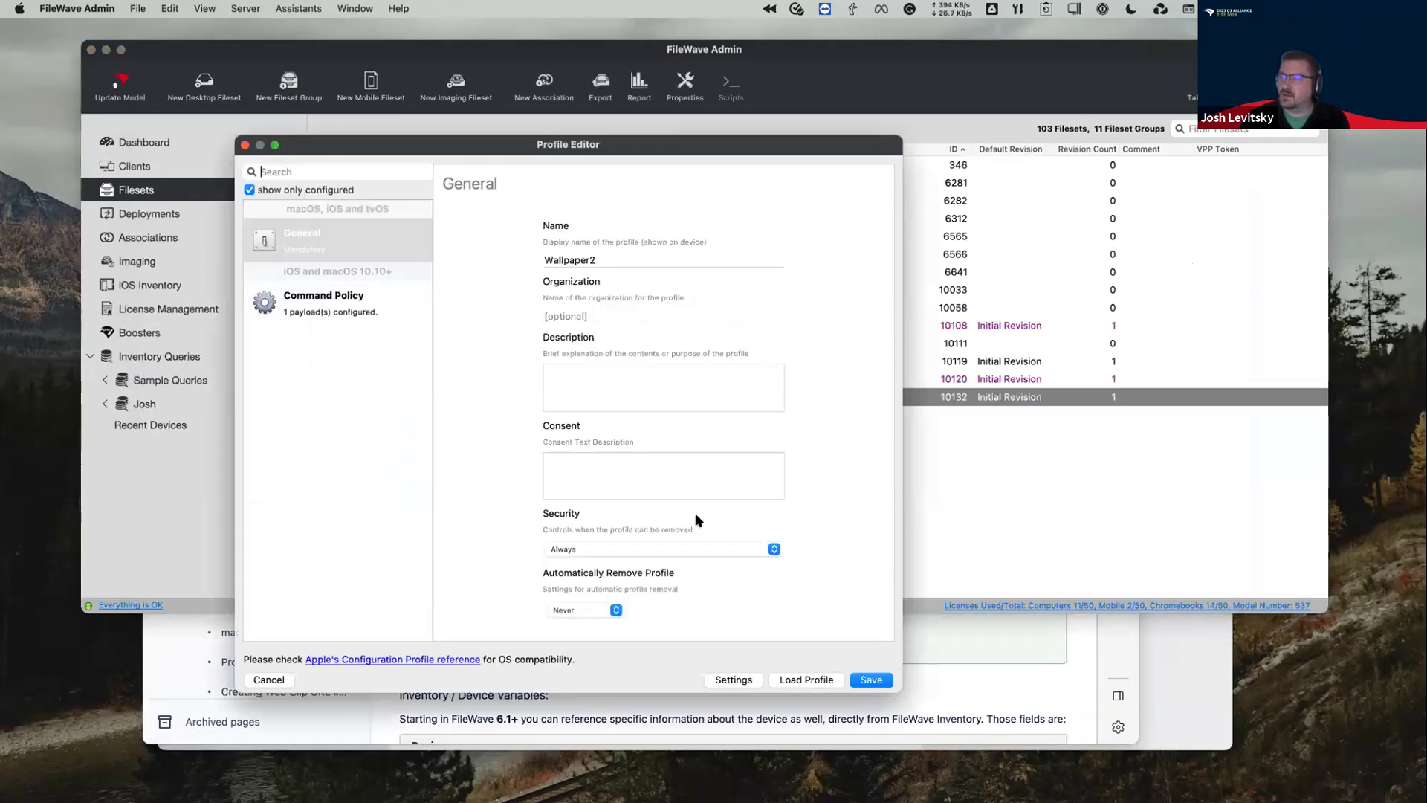
pyautogui.click(340, 307)
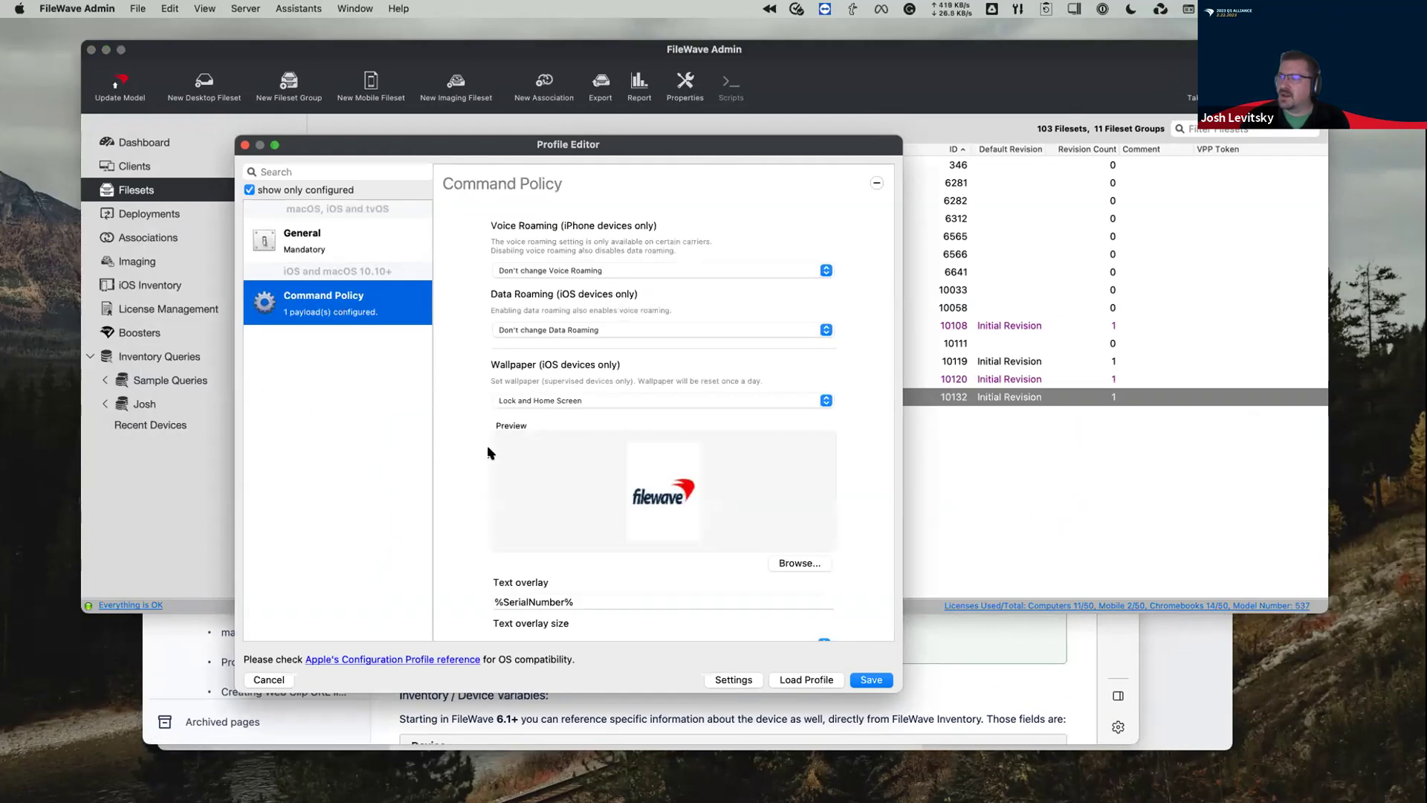
pyautogui.scroll(-3, 493, 454)
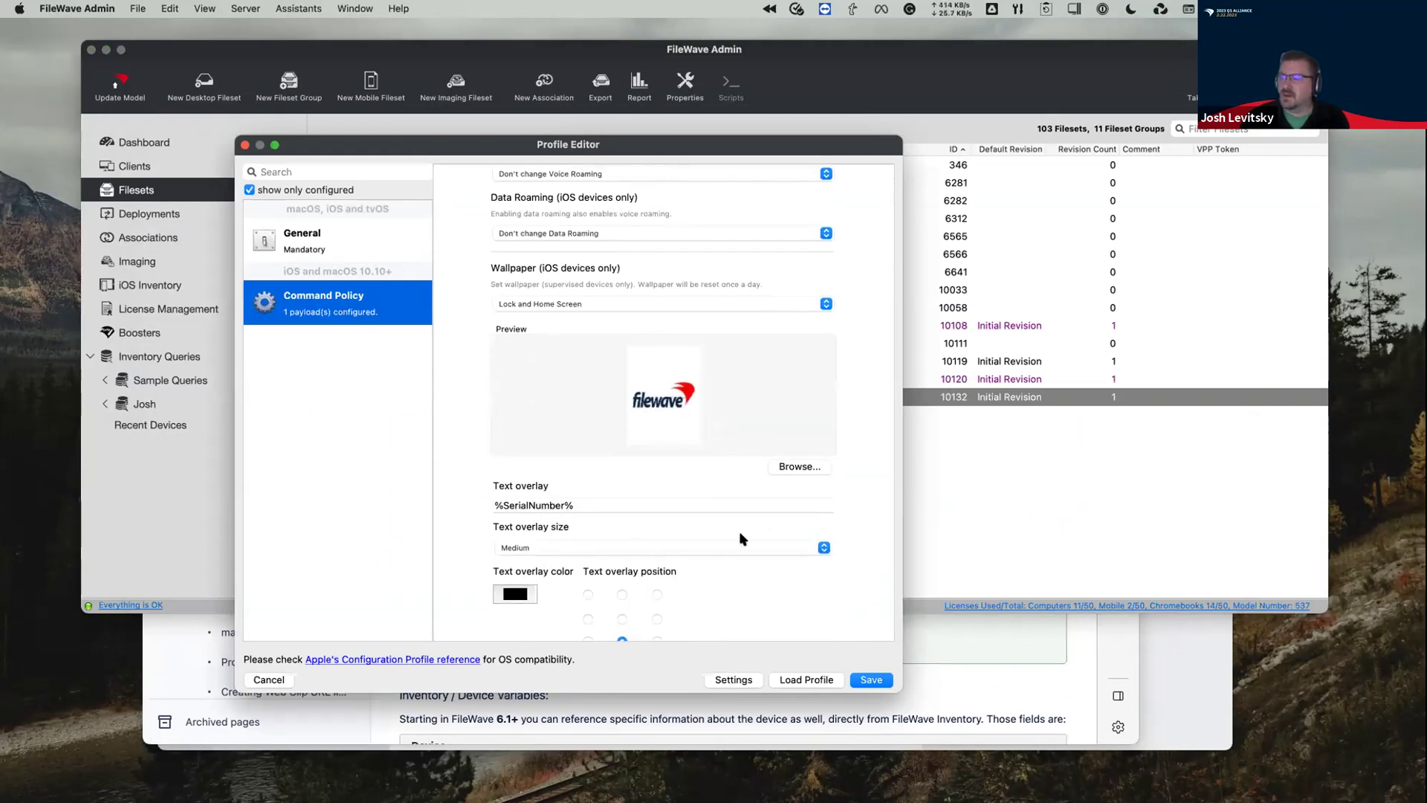
pyautogui.click(245, 145)
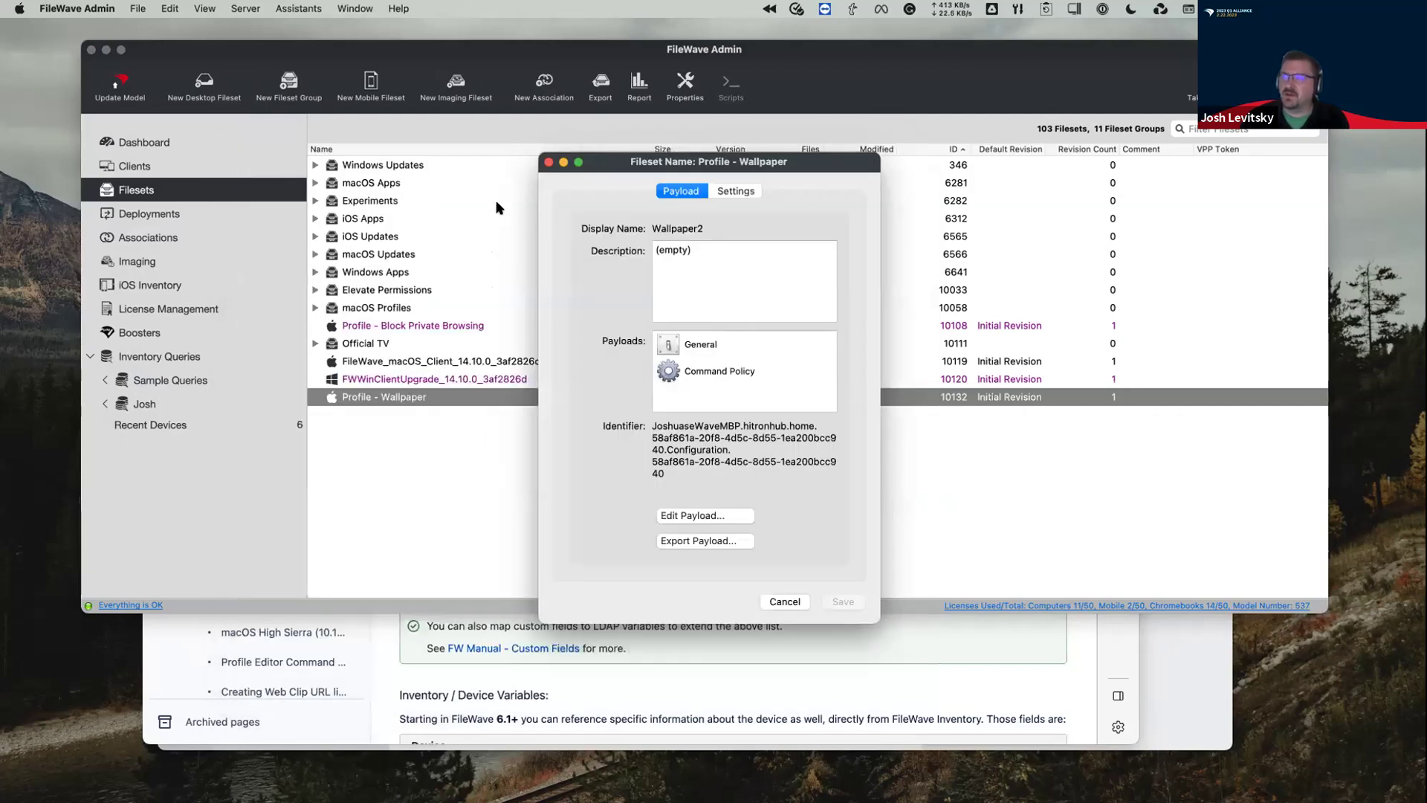
pyautogui.click(549, 162)
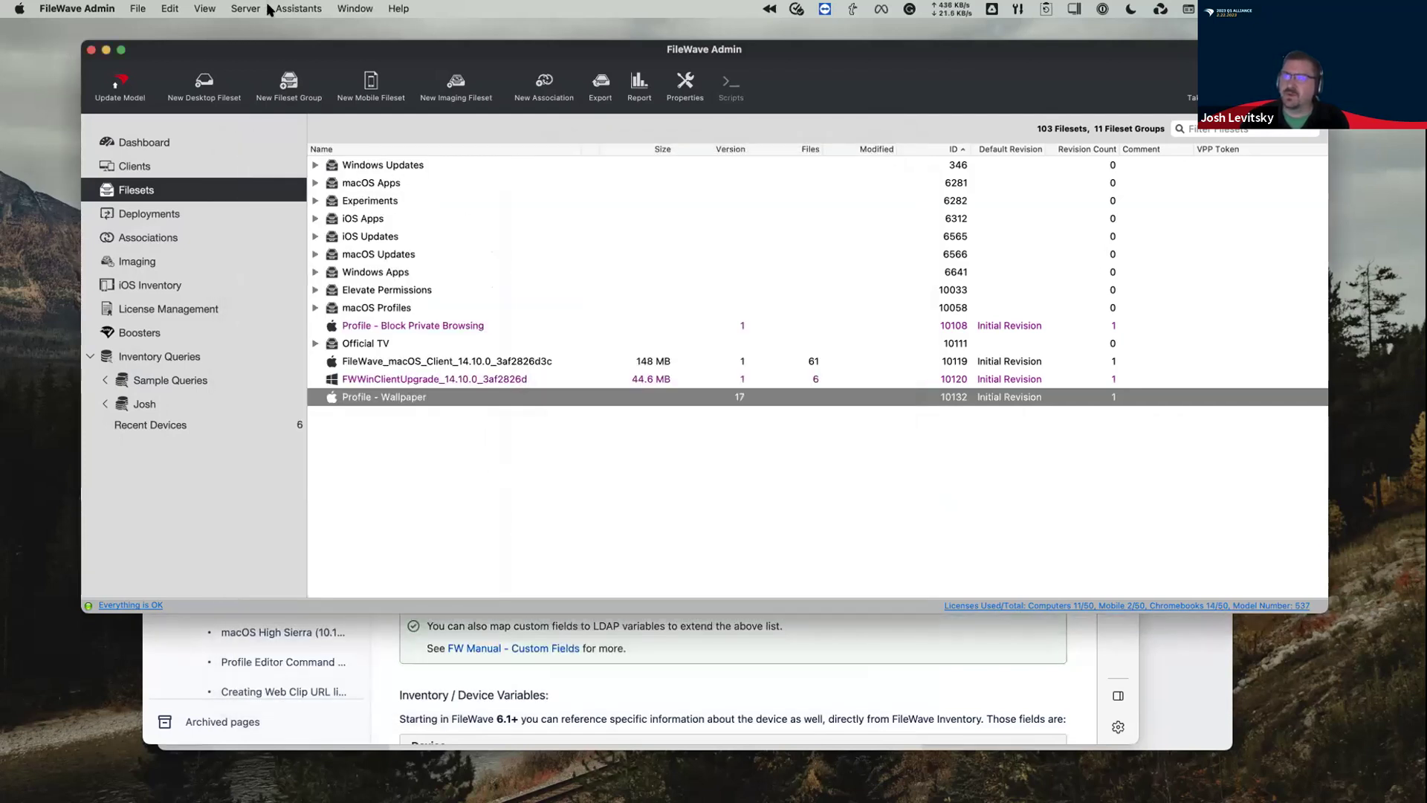
# Open the custom fields editor, highlight the fields from Client Config Booster Routing through Client Config Tickle Interval, and leave without saving
pyautogui.click(246, 9)
pyautogui.moveTo(298, 8)
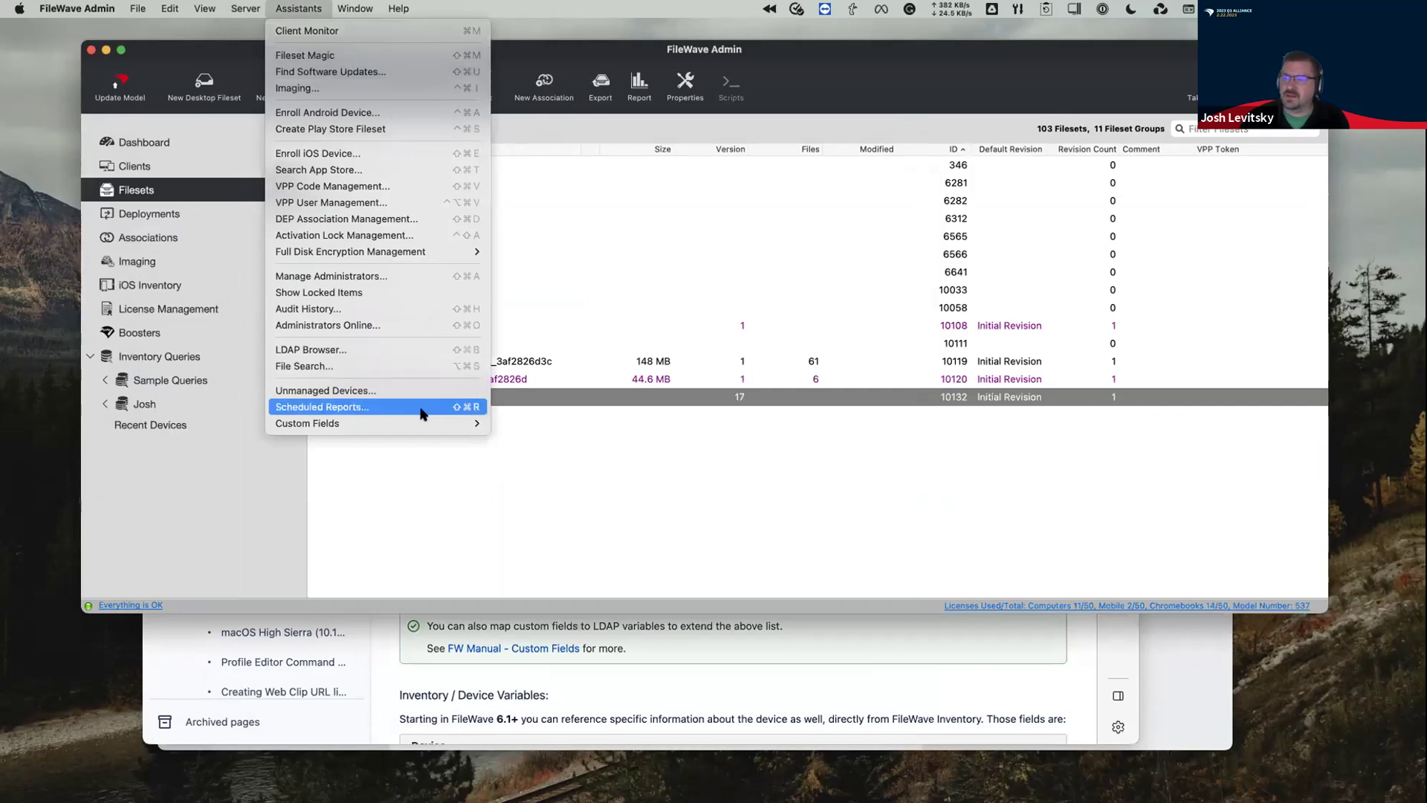
pyautogui.moveTo(427, 423)
pyautogui.click(540, 424)
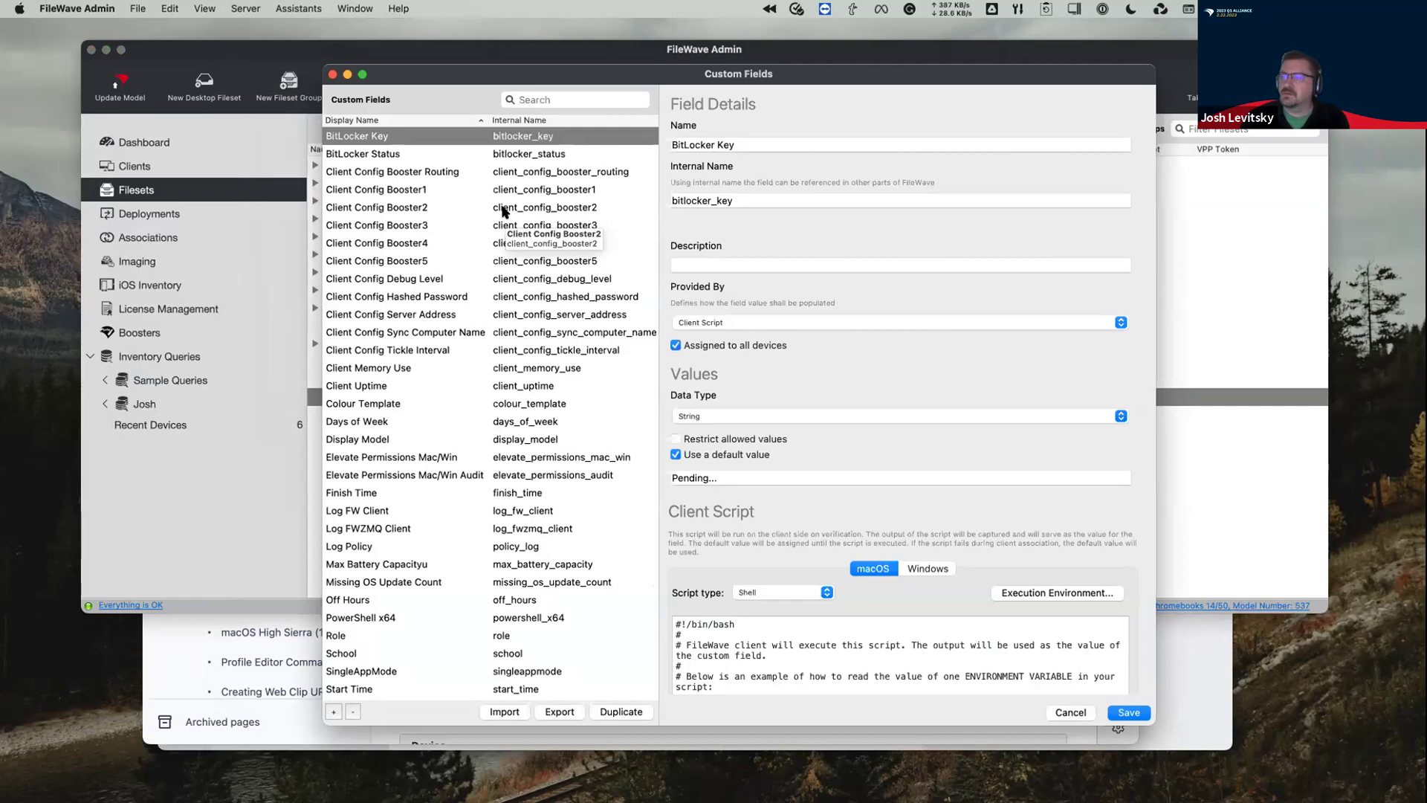
pyautogui.click(417, 174)
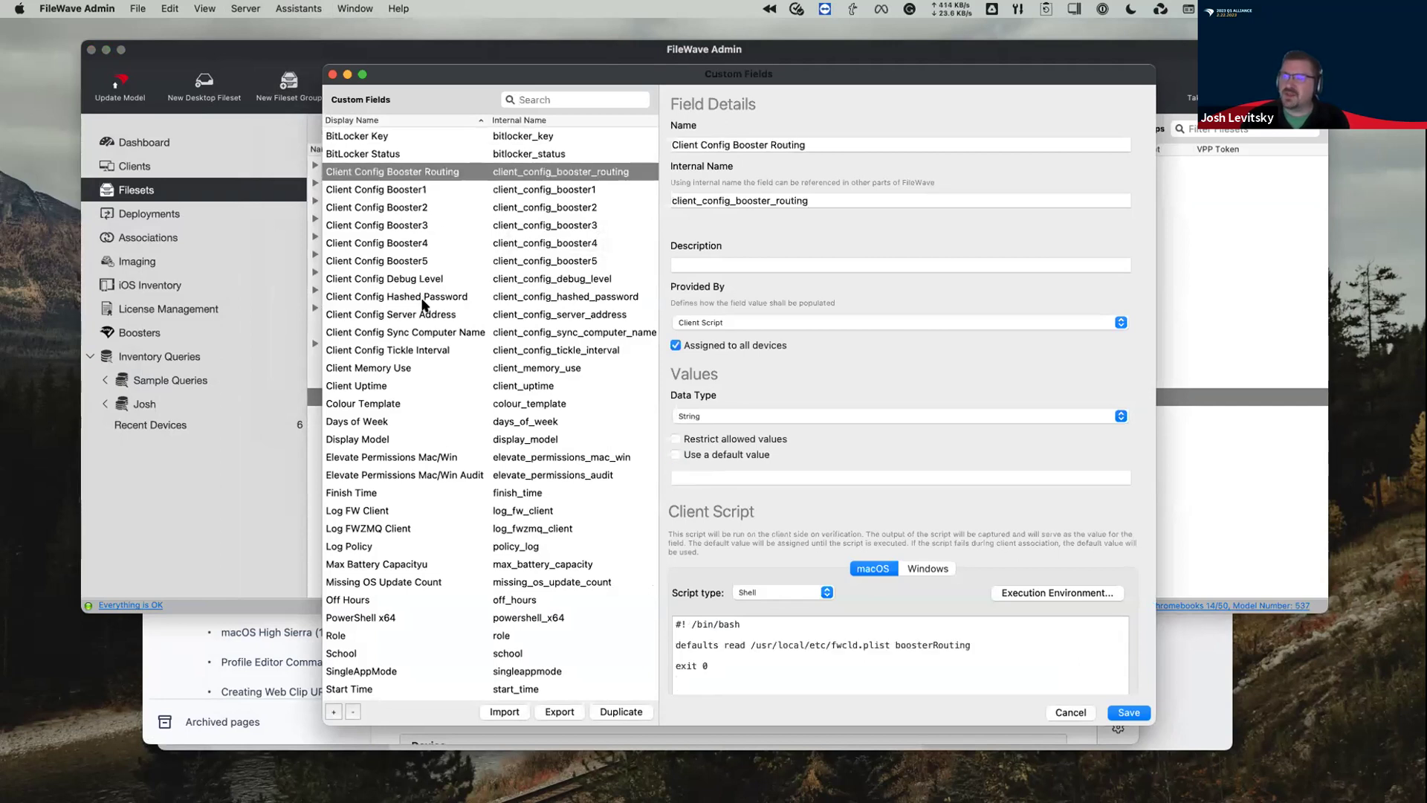
pyautogui.keyDown('shift'); pyautogui.click(424, 348); pyautogui.keyUp('shift')
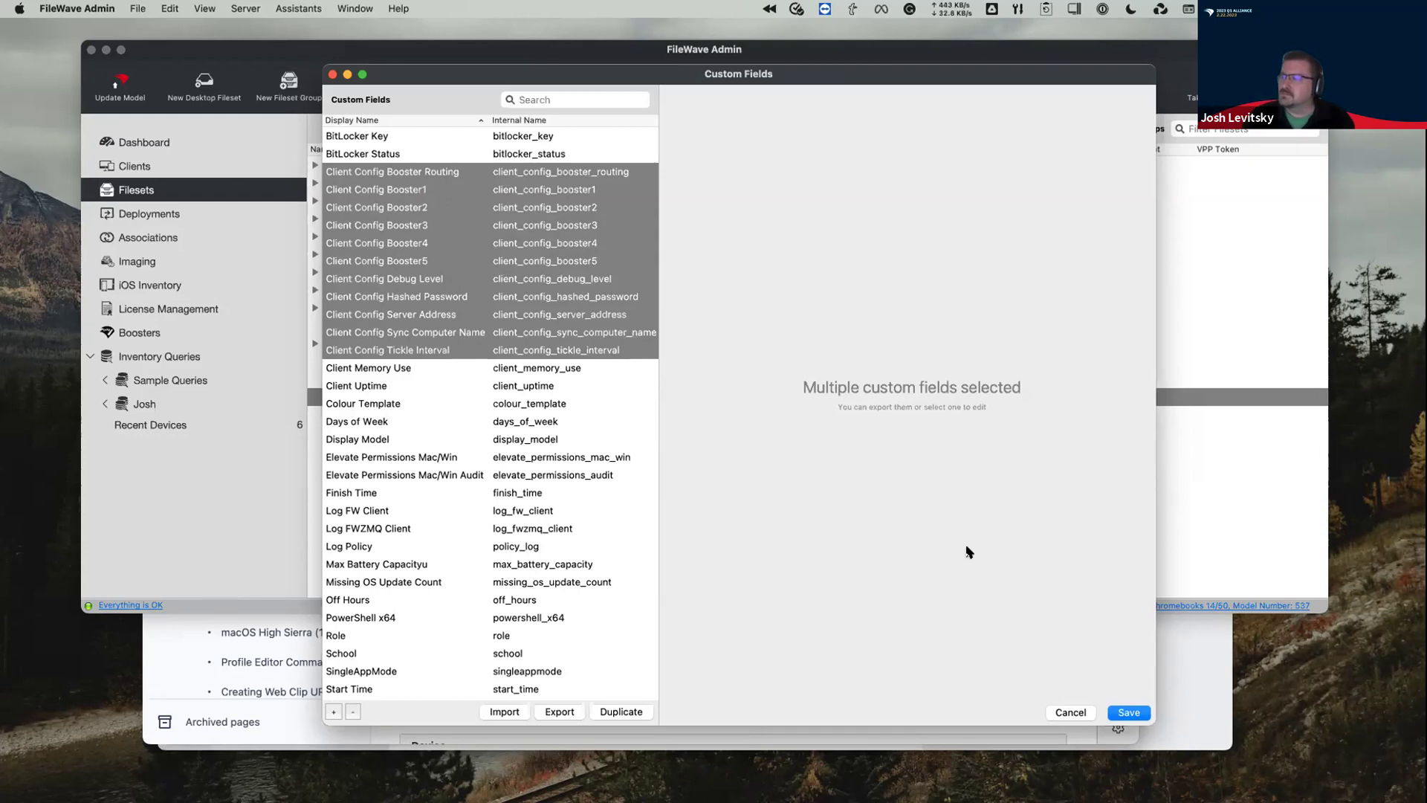
pyautogui.click(1068, 712)
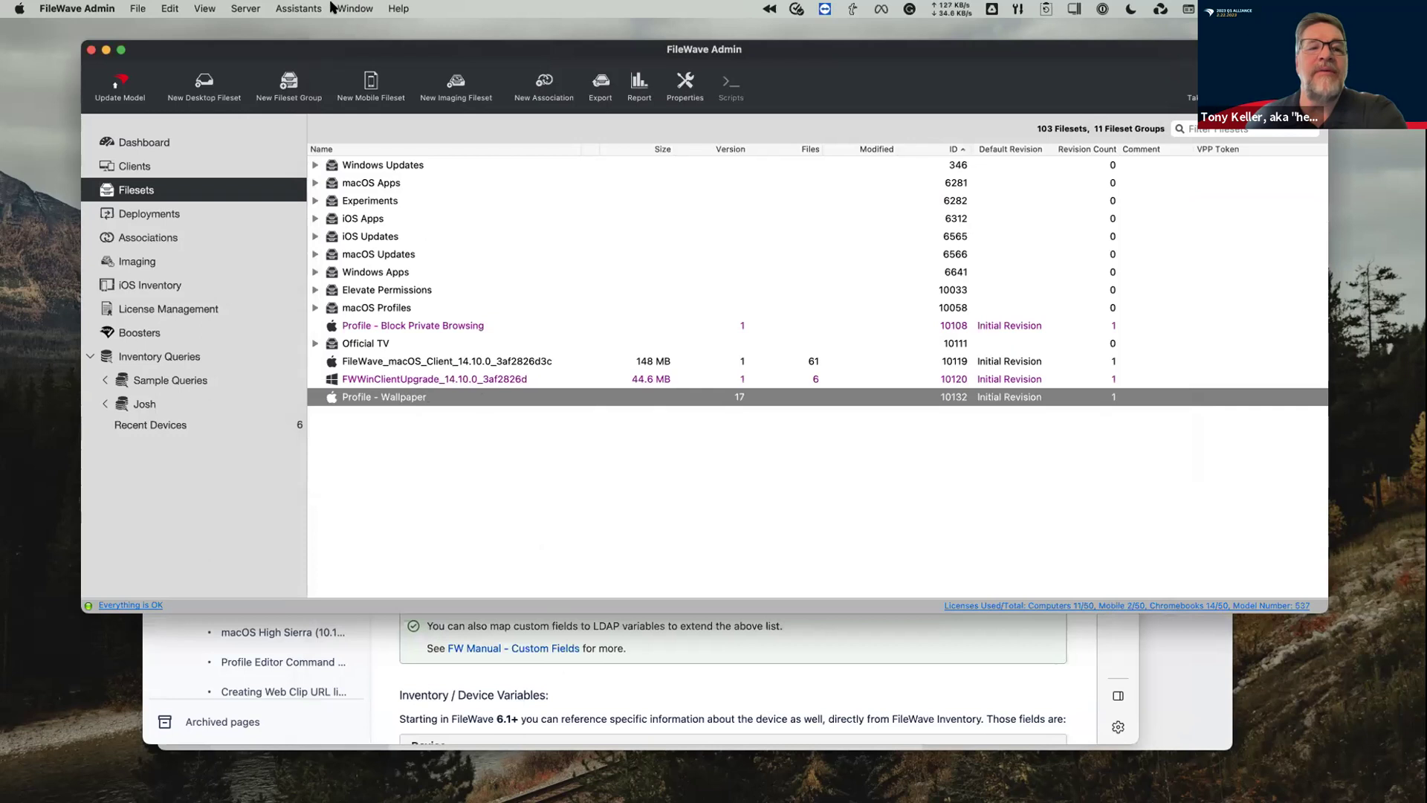
pyautogui.click(303, 9)
pyautogui.moveTo(484, 423)
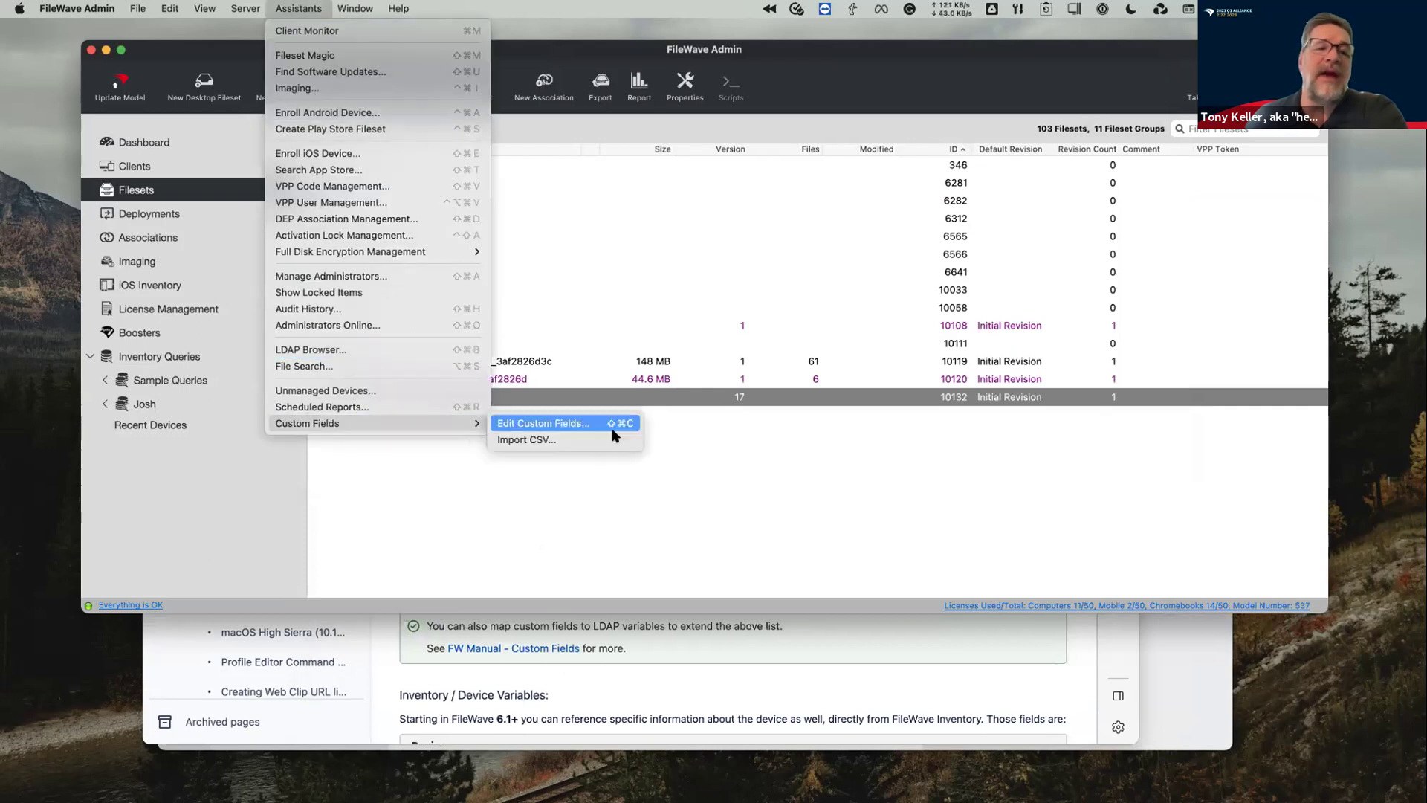
pyautogui.click(226, 475)
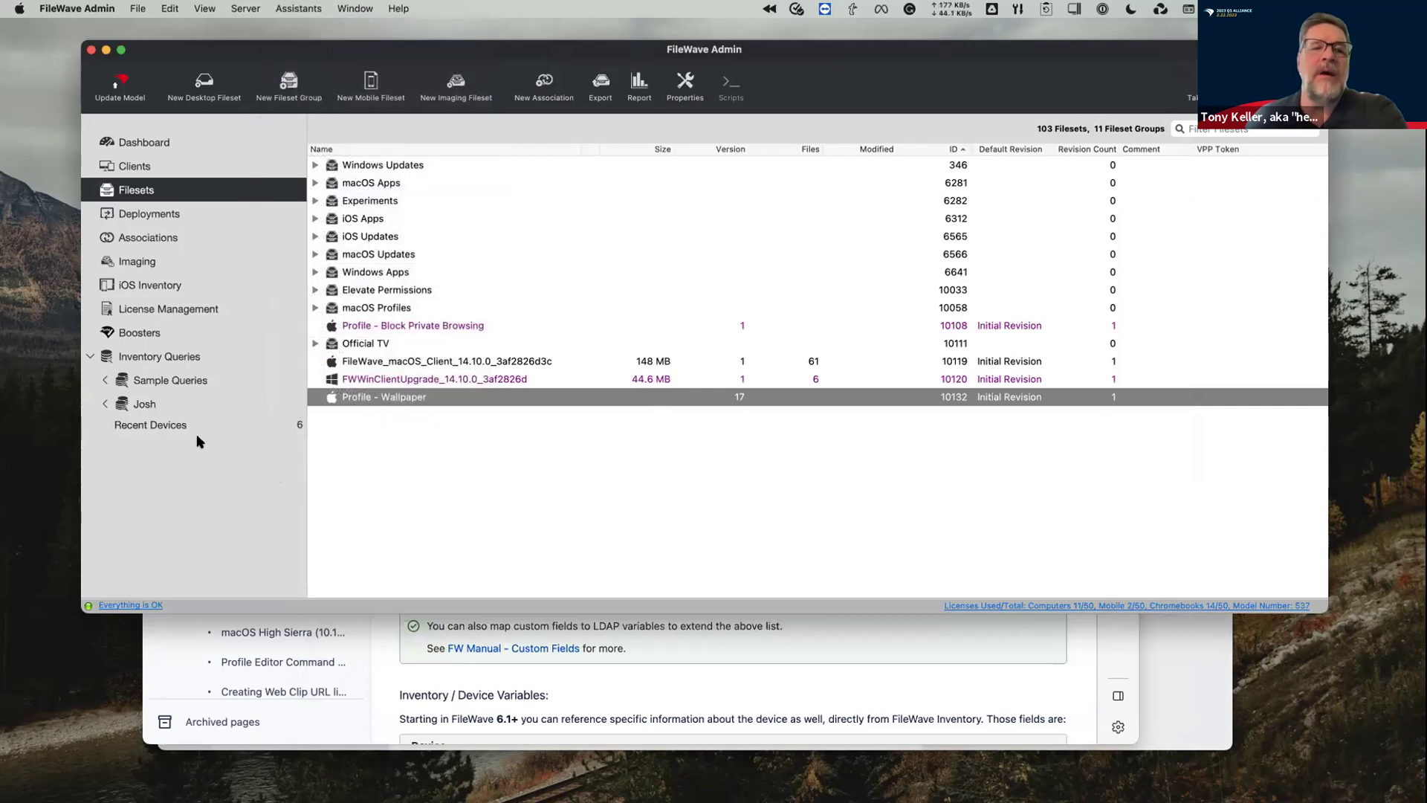
# Open the Recent Devices query for editing and highlight the internal name of the Building field under All Devices
pyautogui.click(200, 426)
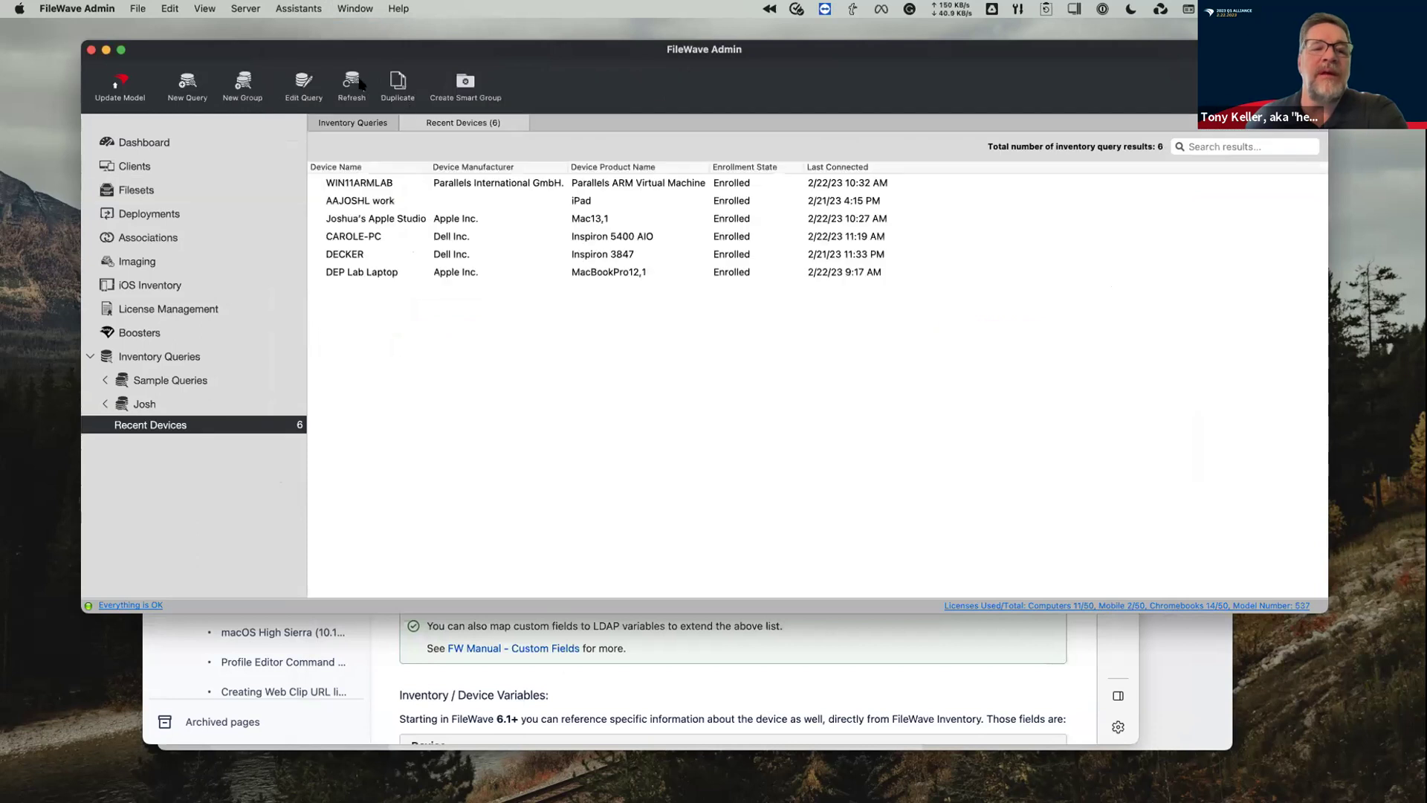
pyautogui.click(305, 82)
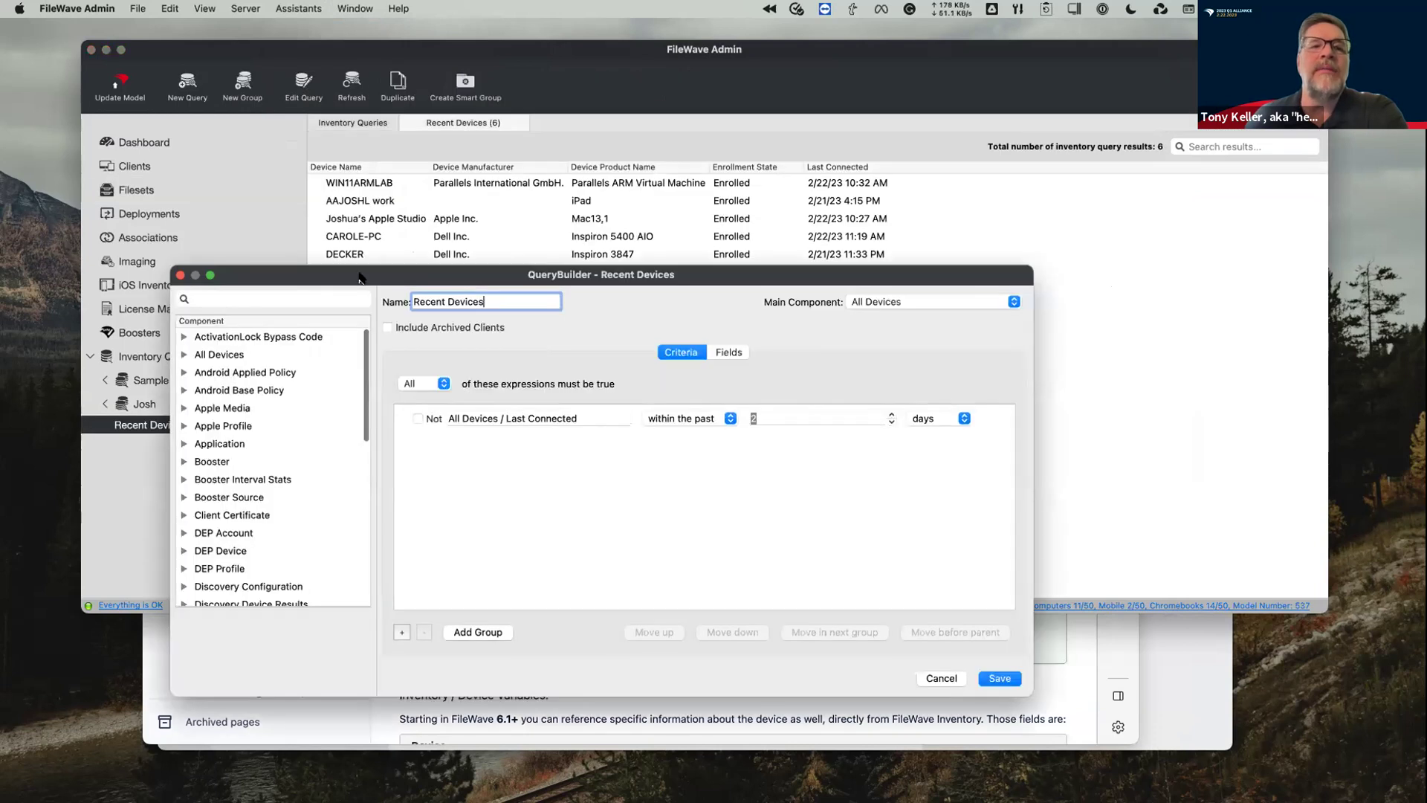
pyautogui.click(185, 355)
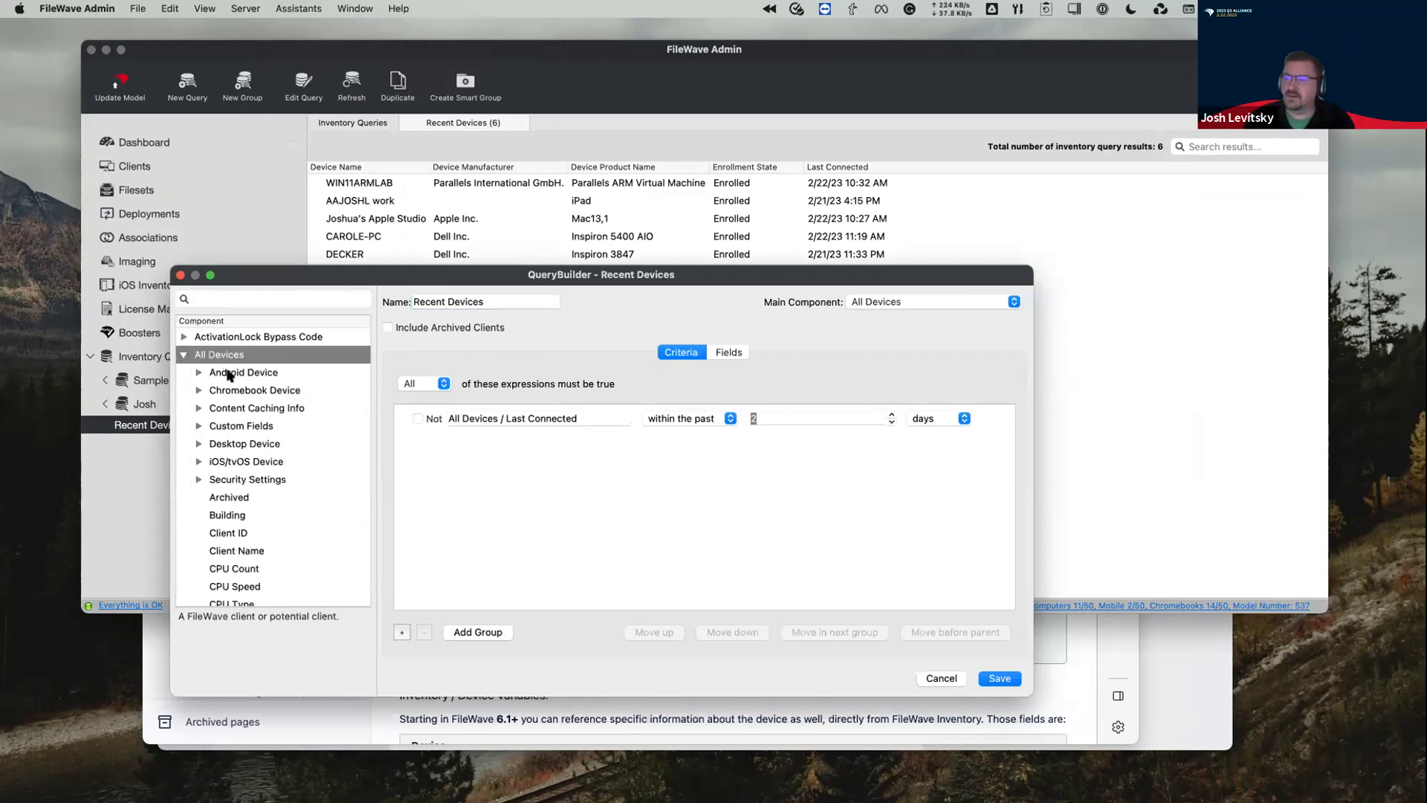
pyautogui.click(251, 515)
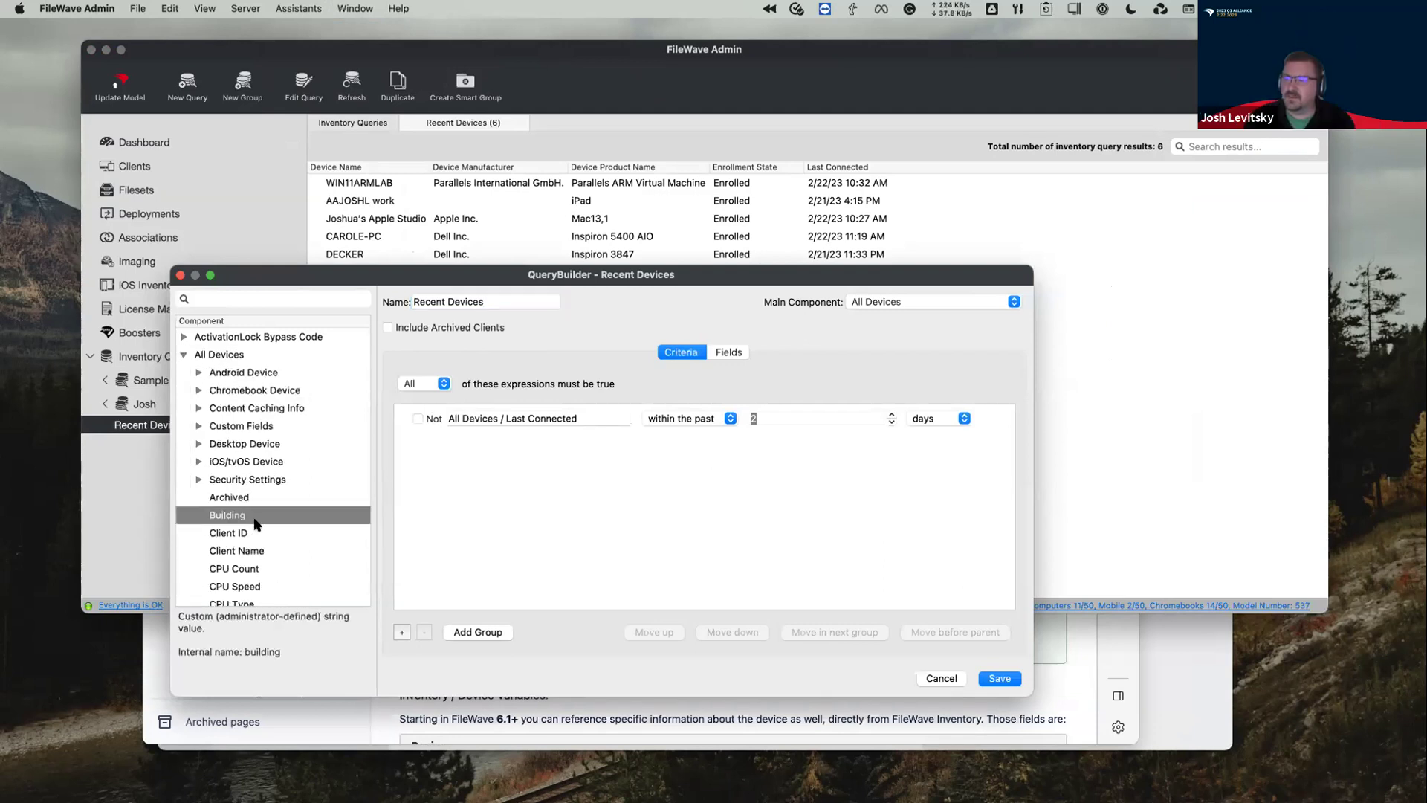
pyautogui.doubleClick(251, 652)
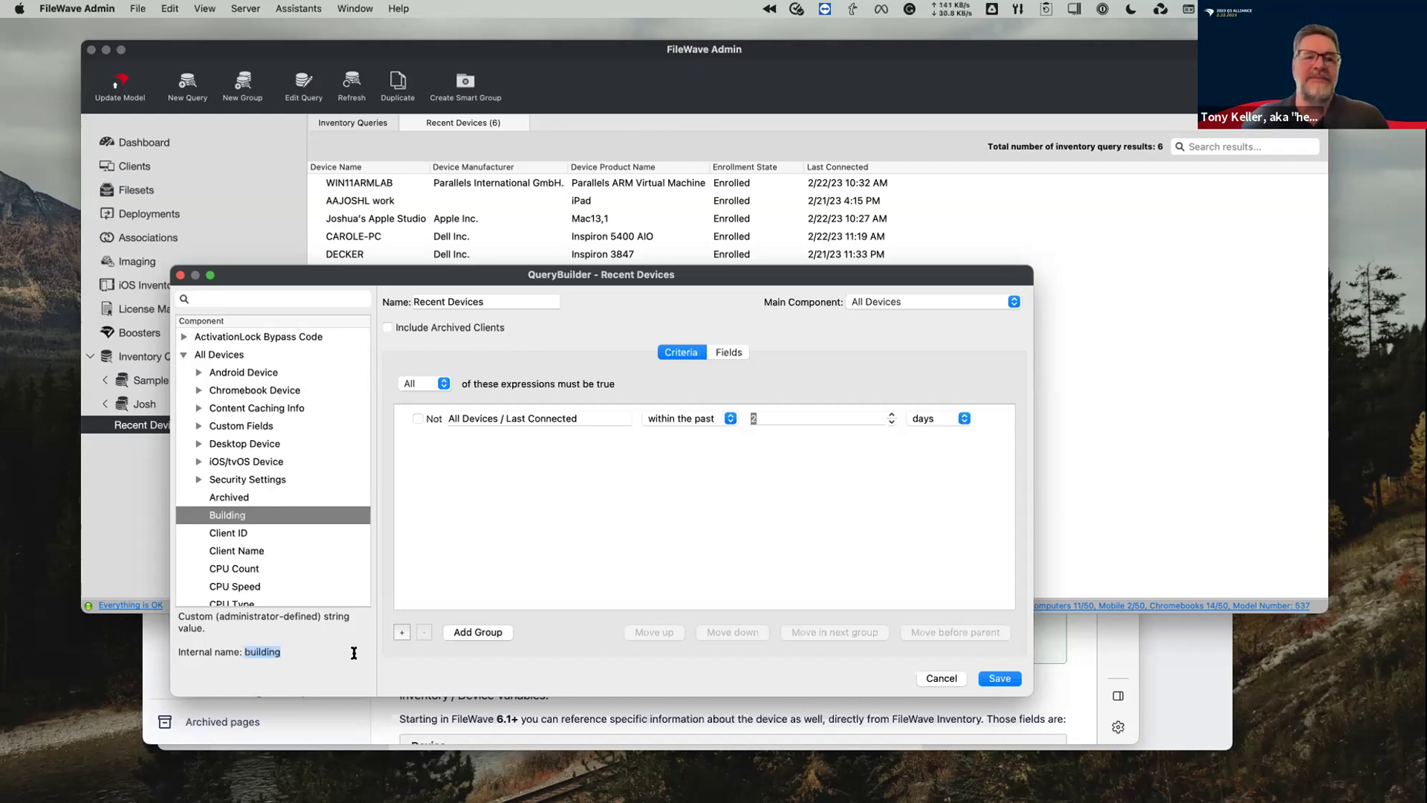
# Leave the Recent Devices query without saving and bring up the Version 14.10.x release notes in Microsoft Edge
pyautogui.click(946, 679)
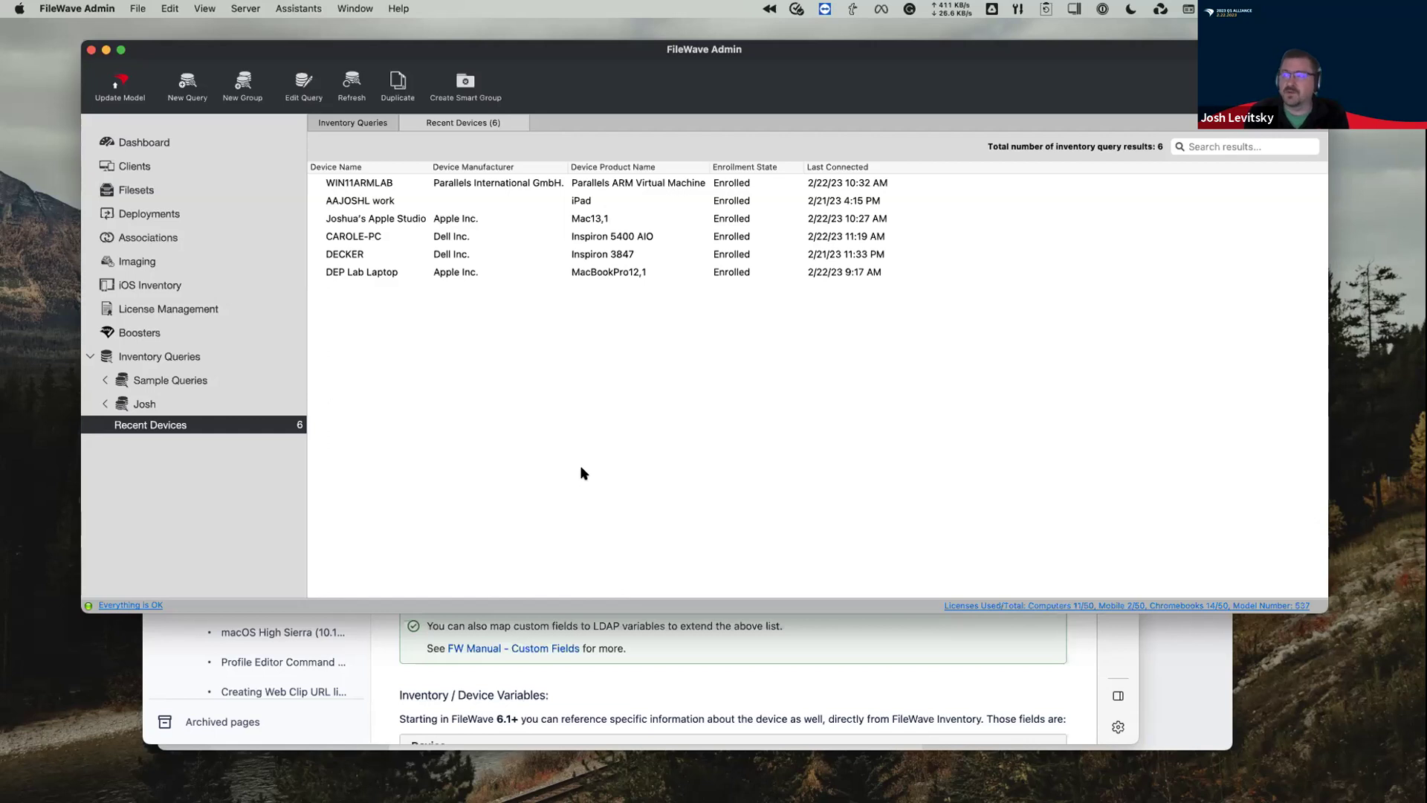
pyautogui.click(862, 678)
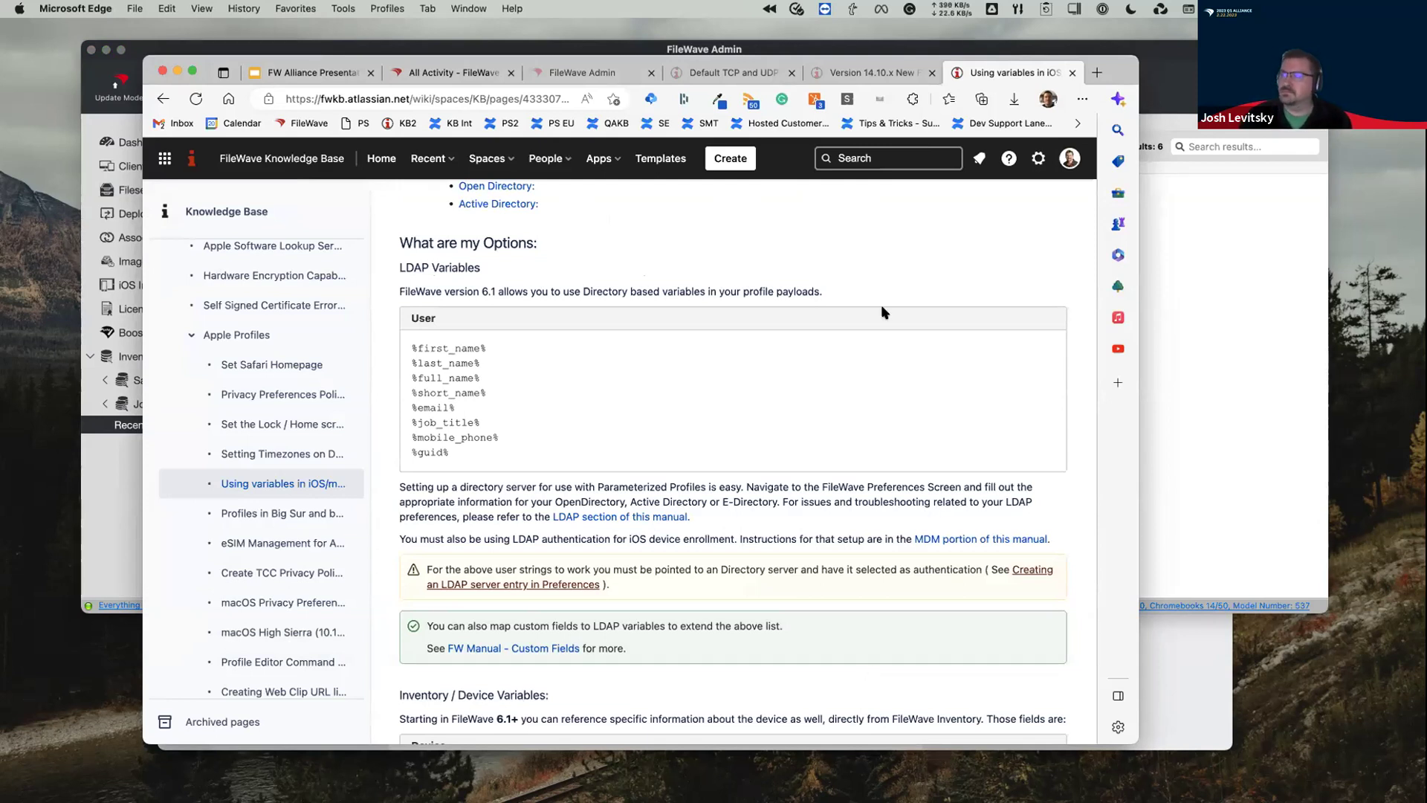
pyautogui.click(905, 69)
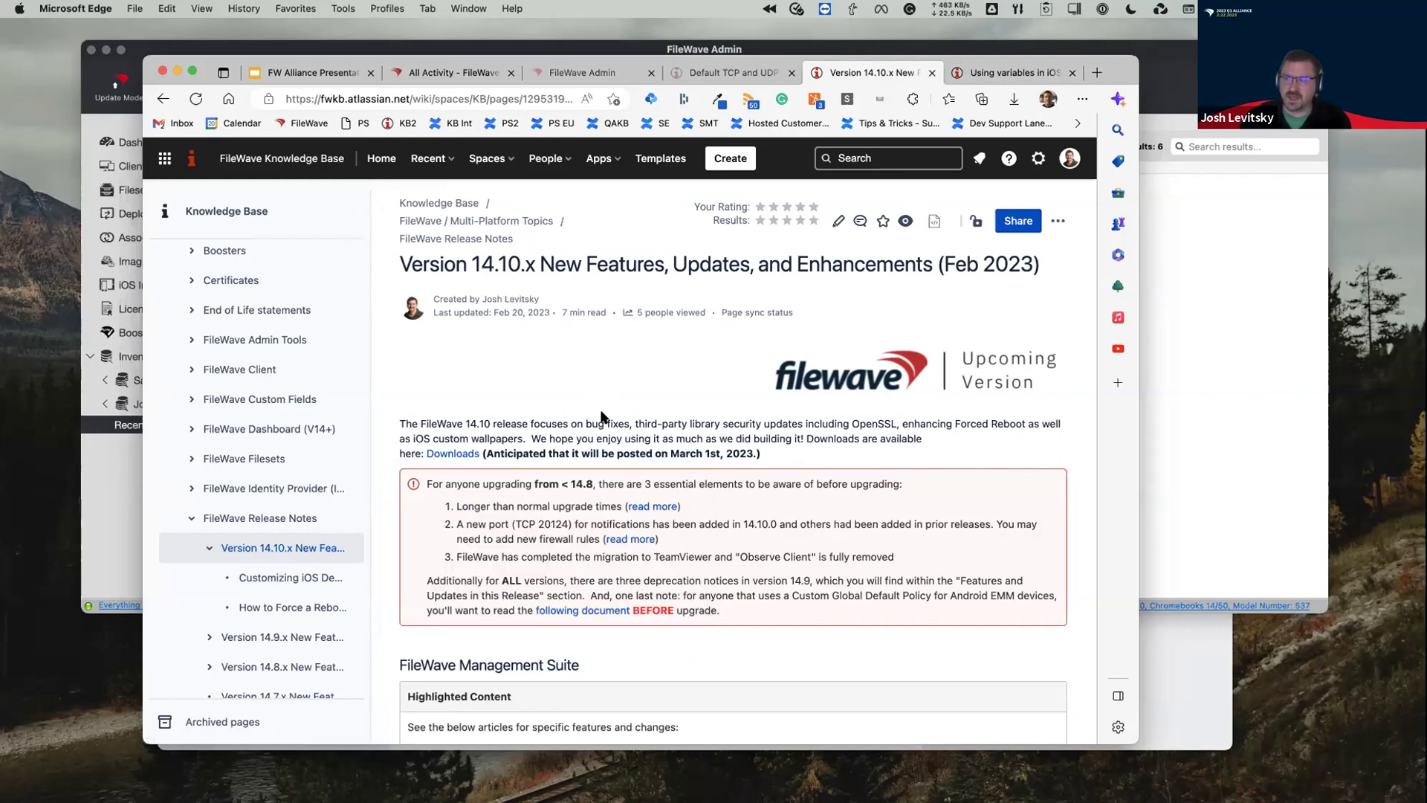
# Highlight the new TCP 20124 port in the release notes' list of essentials for upgrades from before 14.8, then clear the highlight
pyautogui.scroll(-2, 601, 417)
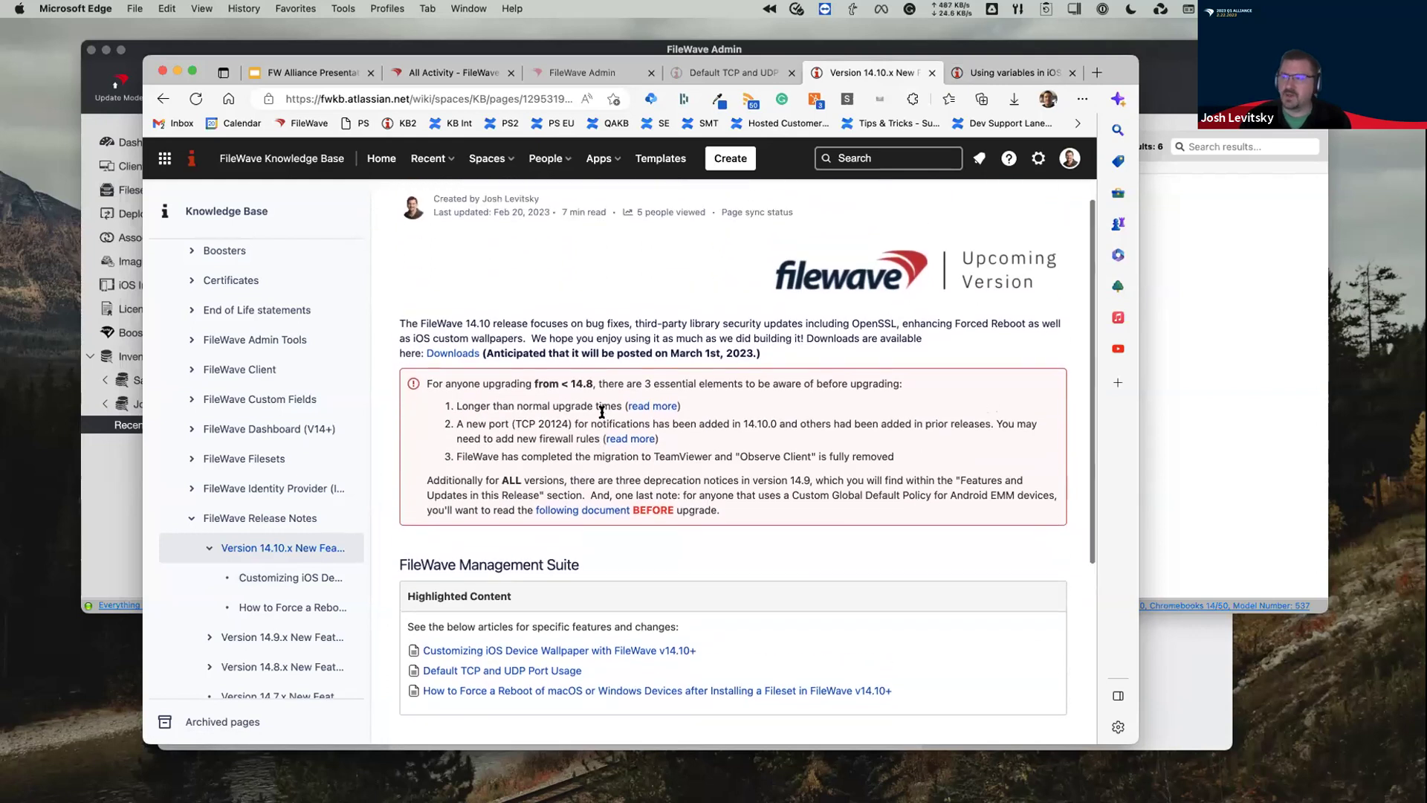
pyautogui.scroll(1, 601, 411)
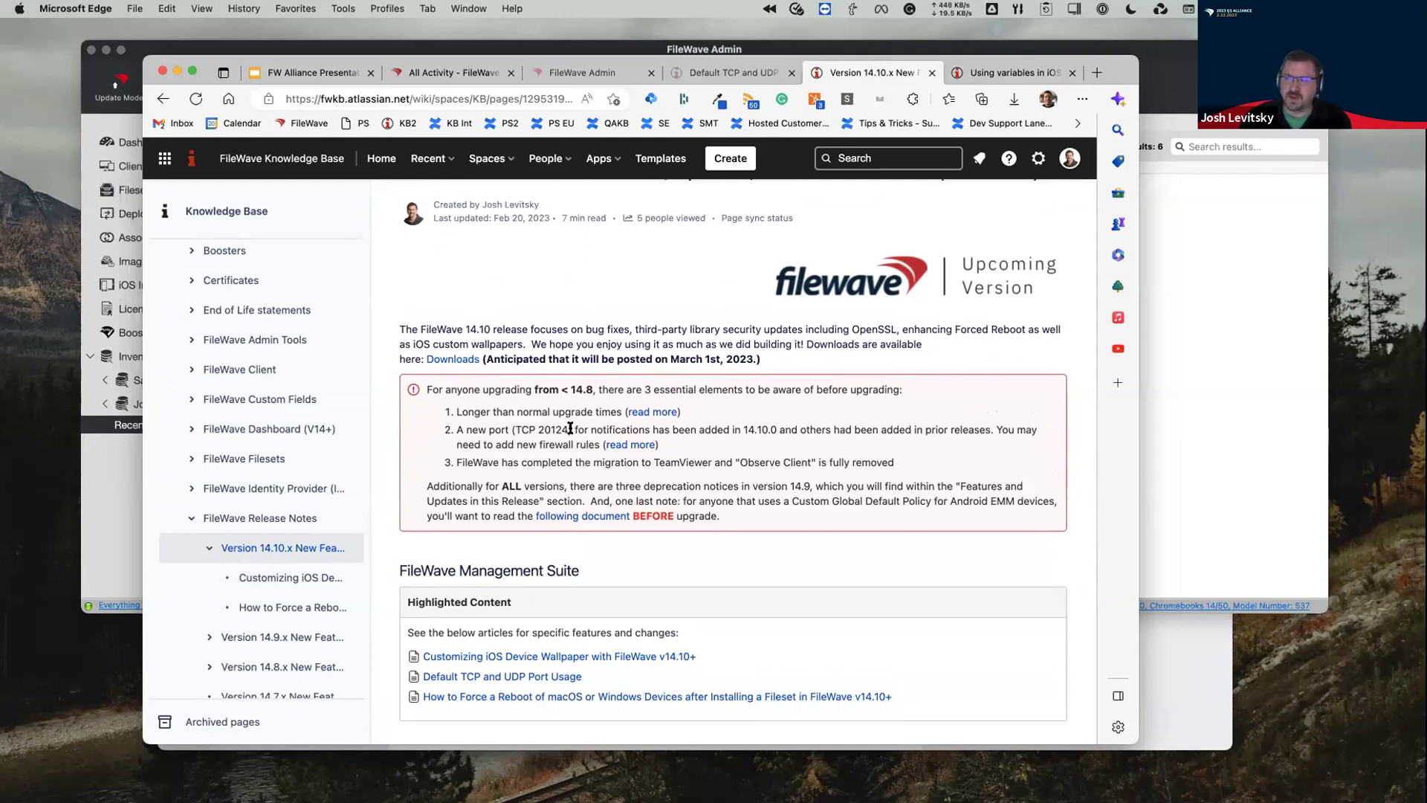
pyautogui.moveTo(572, 429); pyautogui.dragTo(529, 431)
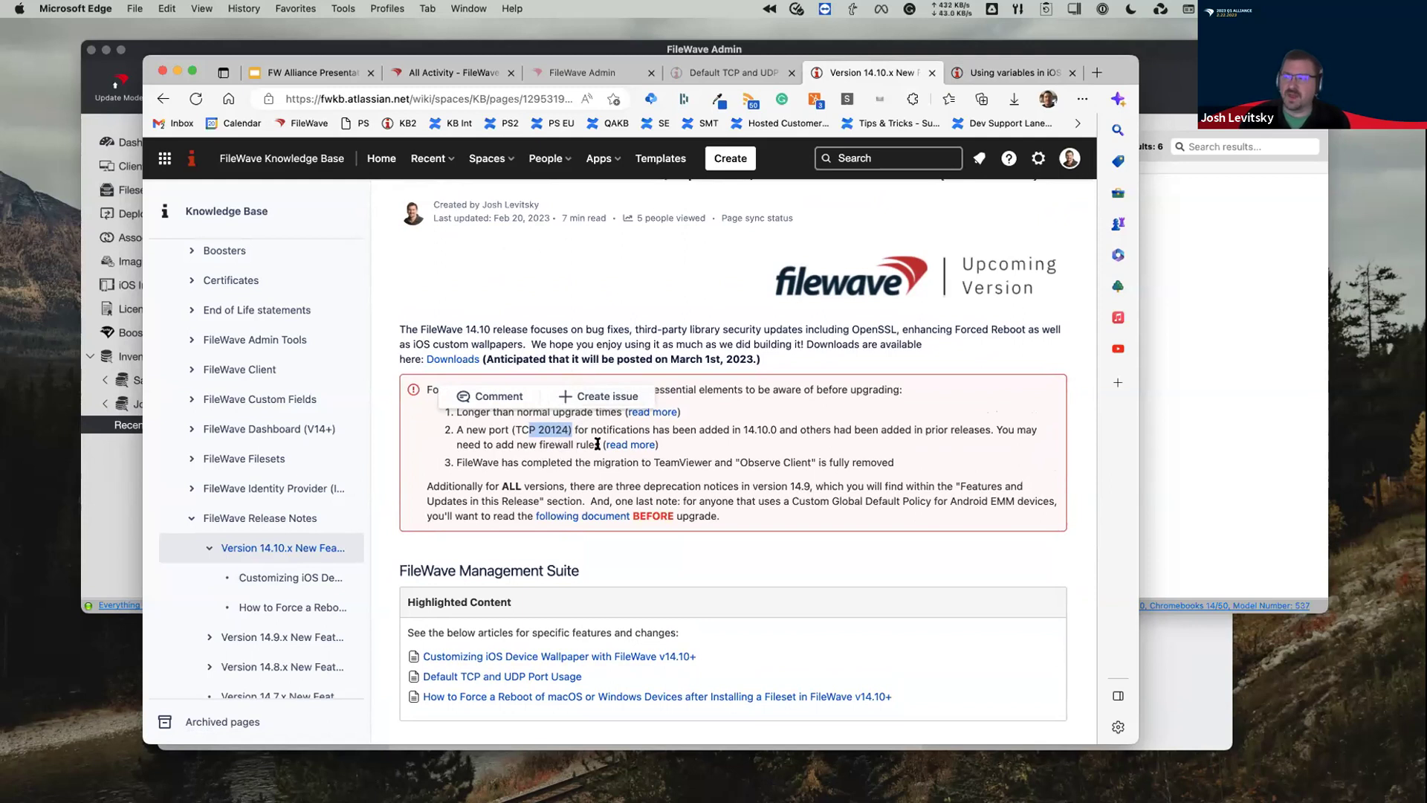
pyautogui.click(567, 327)
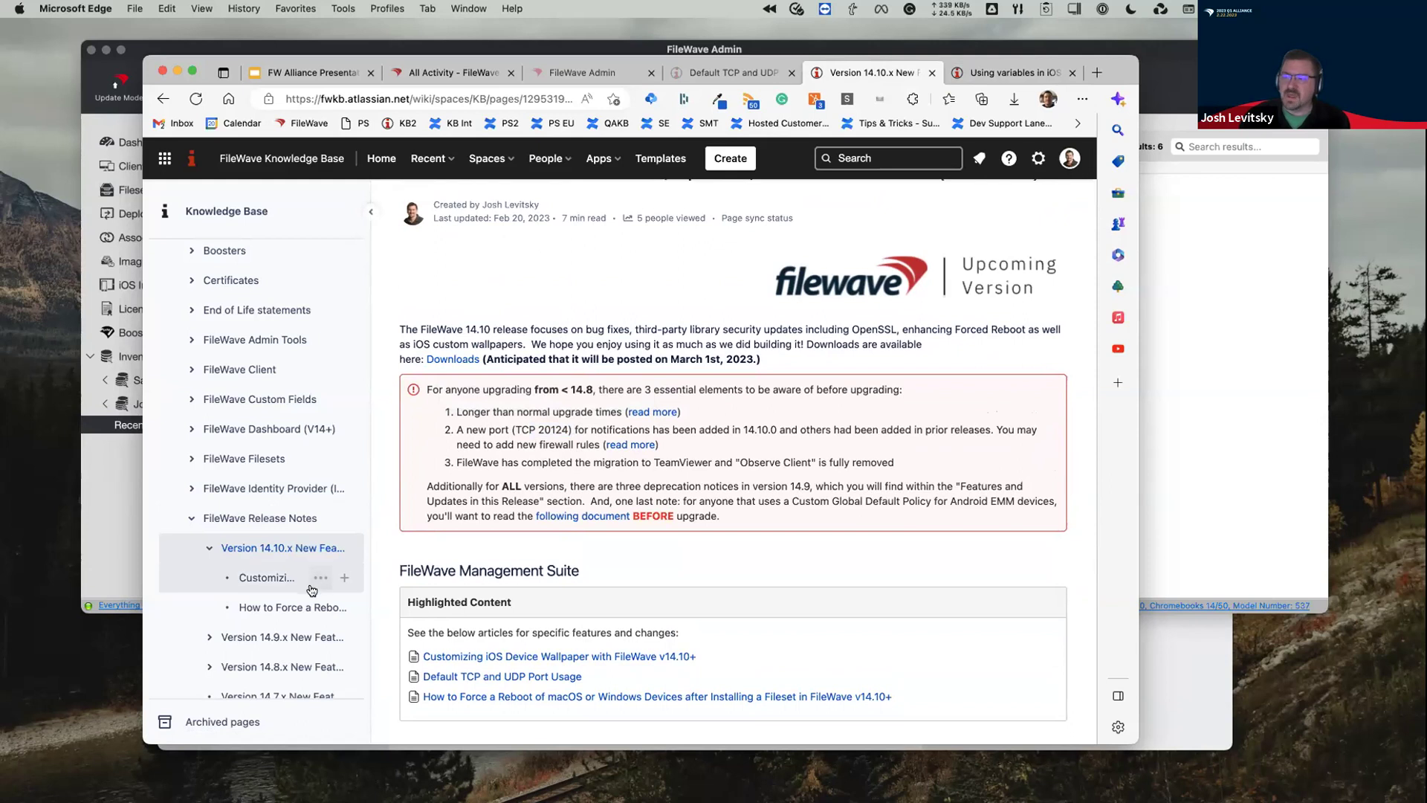
# Open the Customizing iOS Device Wallpaper article under the 14.10.x release notes and review its steps and related content
pyautogui.click(283, 581)
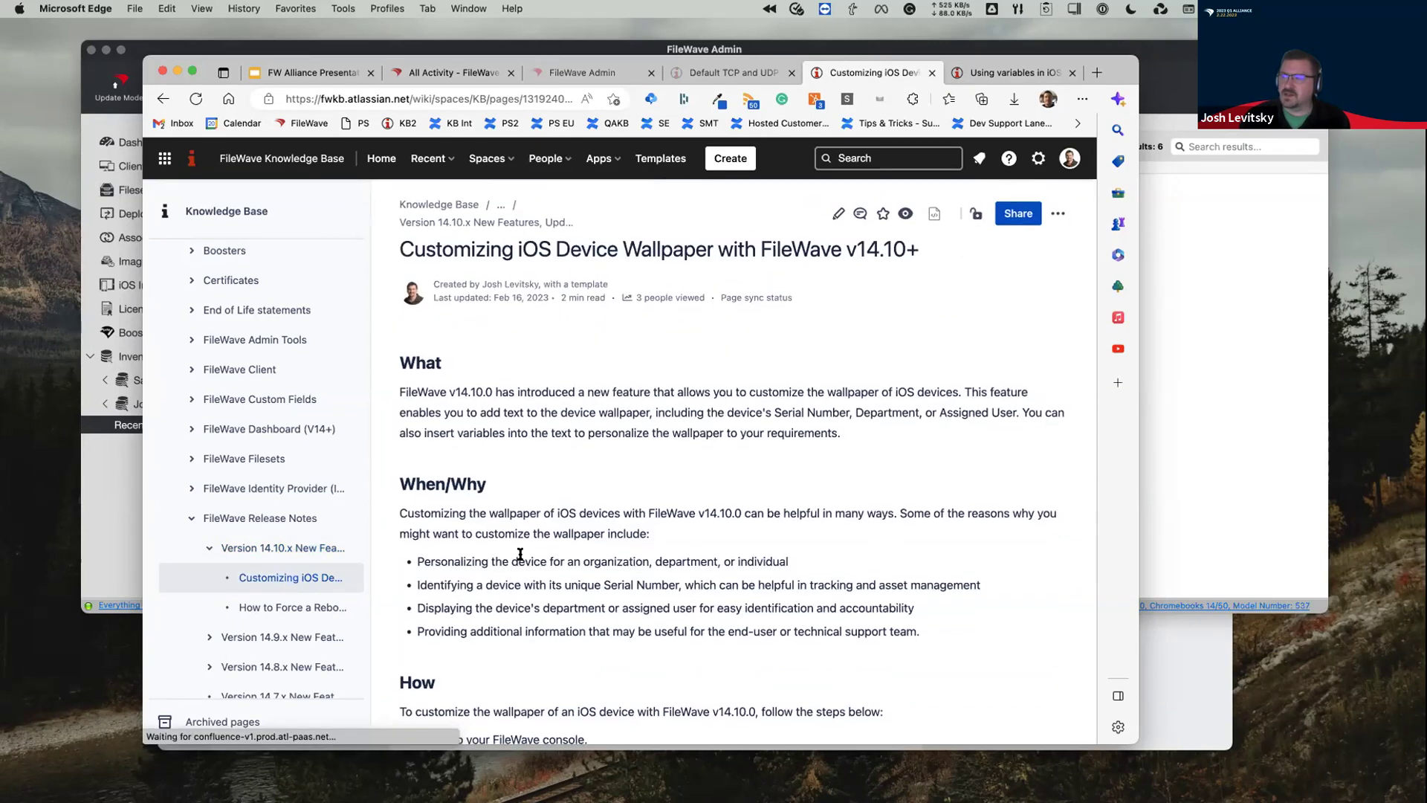
pyautogui.scroll(-5, 522, 554)
pyautogui.scroll(-5, 522, 554)
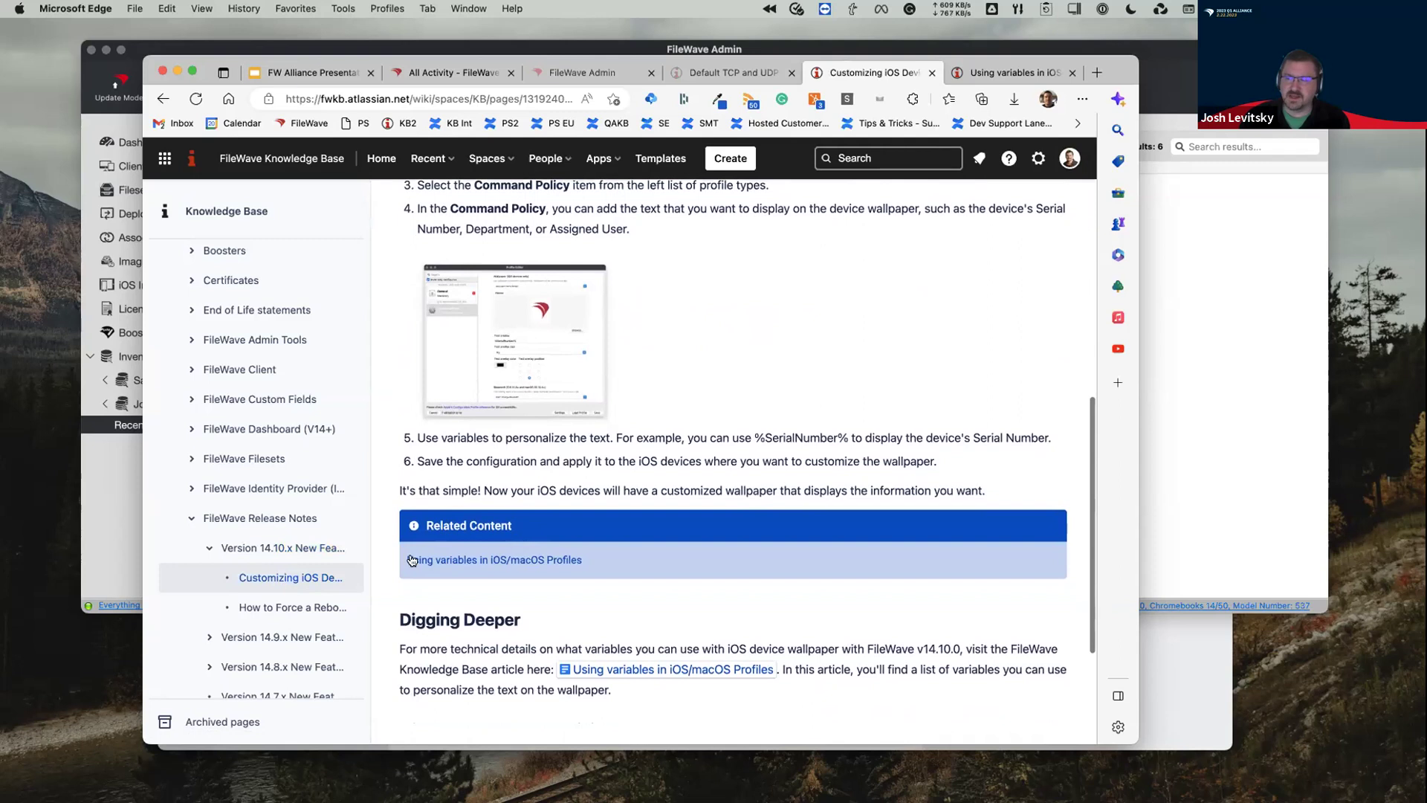
# Open the article on forcing a reboot after installing a Fileset and review its Force reboot option and instructions
pyautogui.click(261, 614)
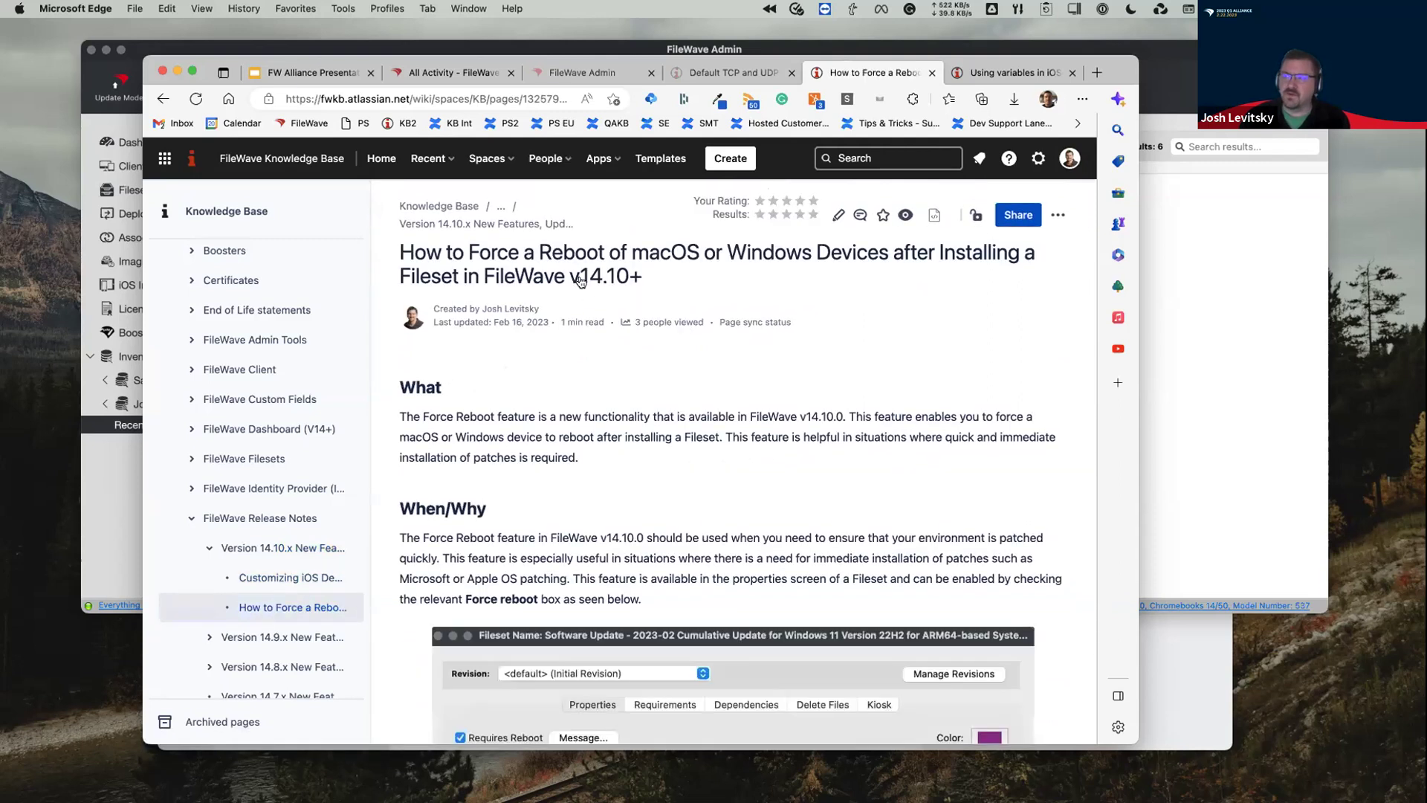
pyautogui.scroll(-2, 602, 495)
pyautogui.scroll(-3, 602, 494)
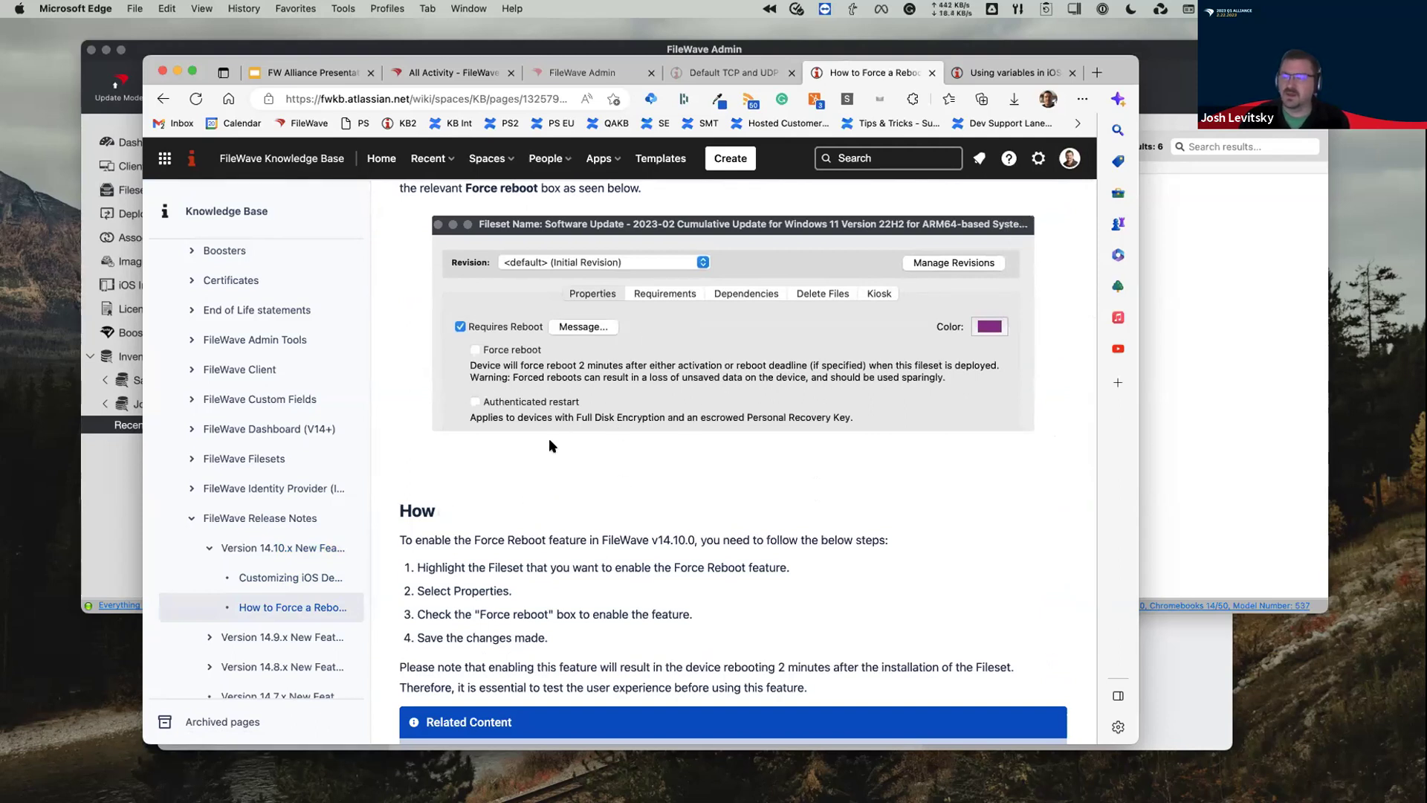
pyautogui.scroll(5, 545, 467)
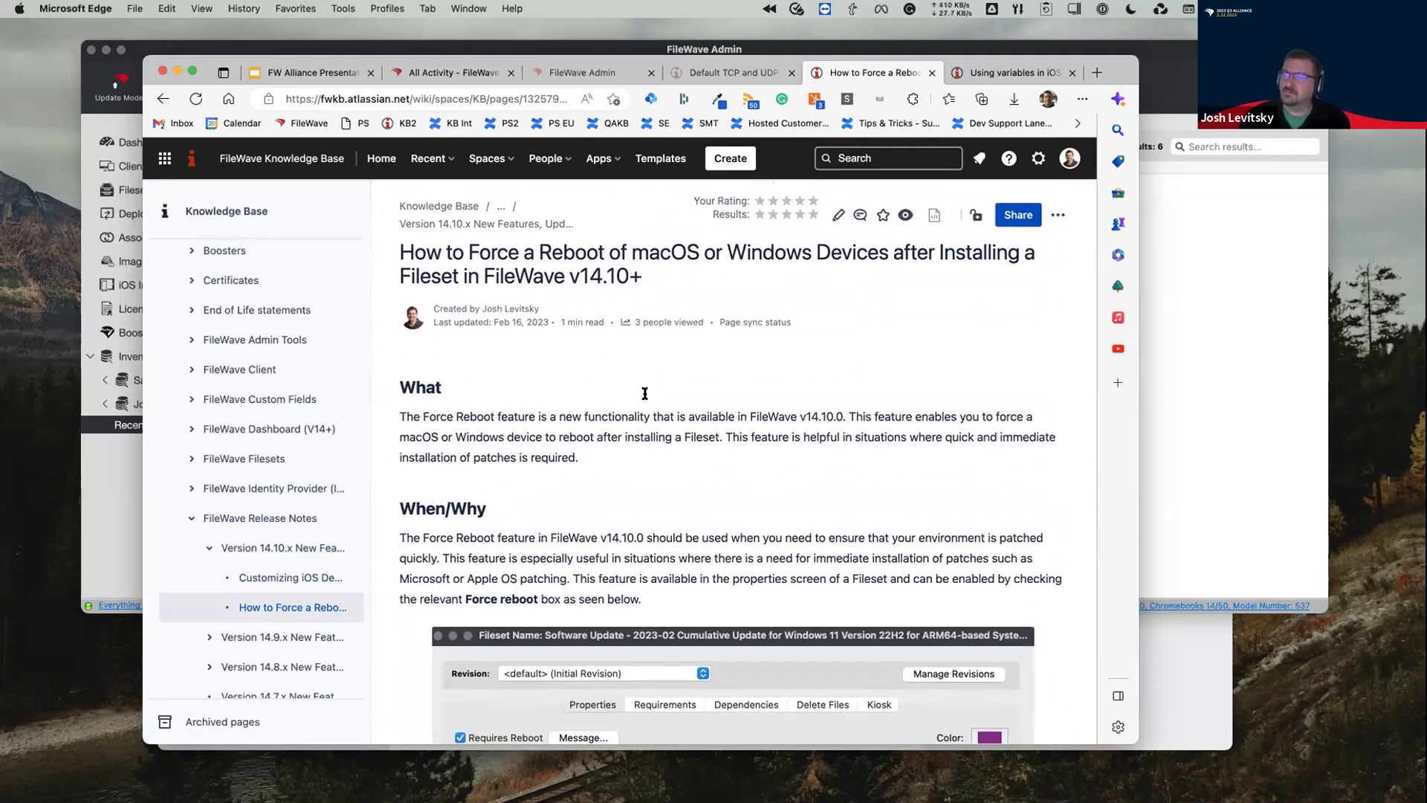
# Open the Boosters article under FileWave / Multi-Platform Topics and review its list of related content
pyautogui.click(749, 74)
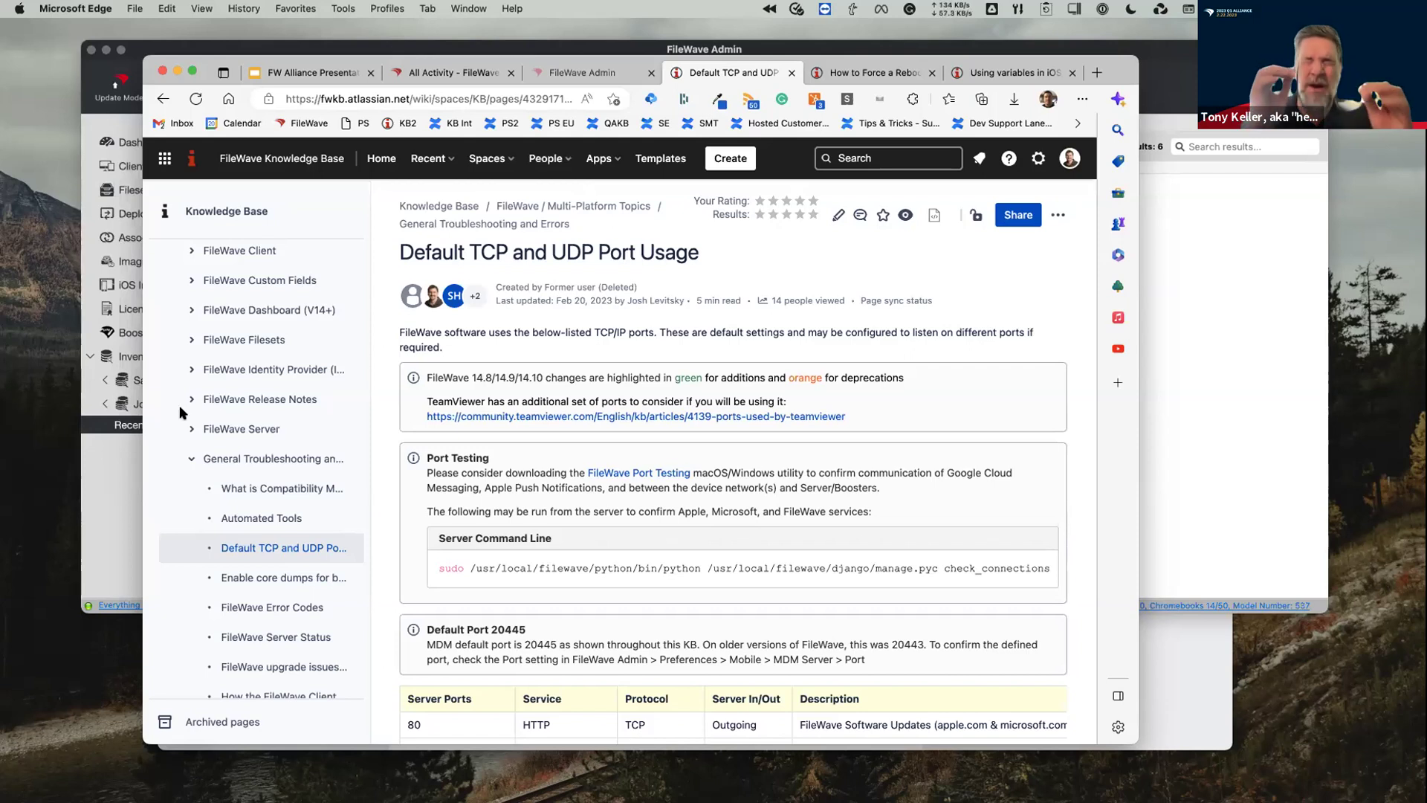
pyautogui.click(866, 72)
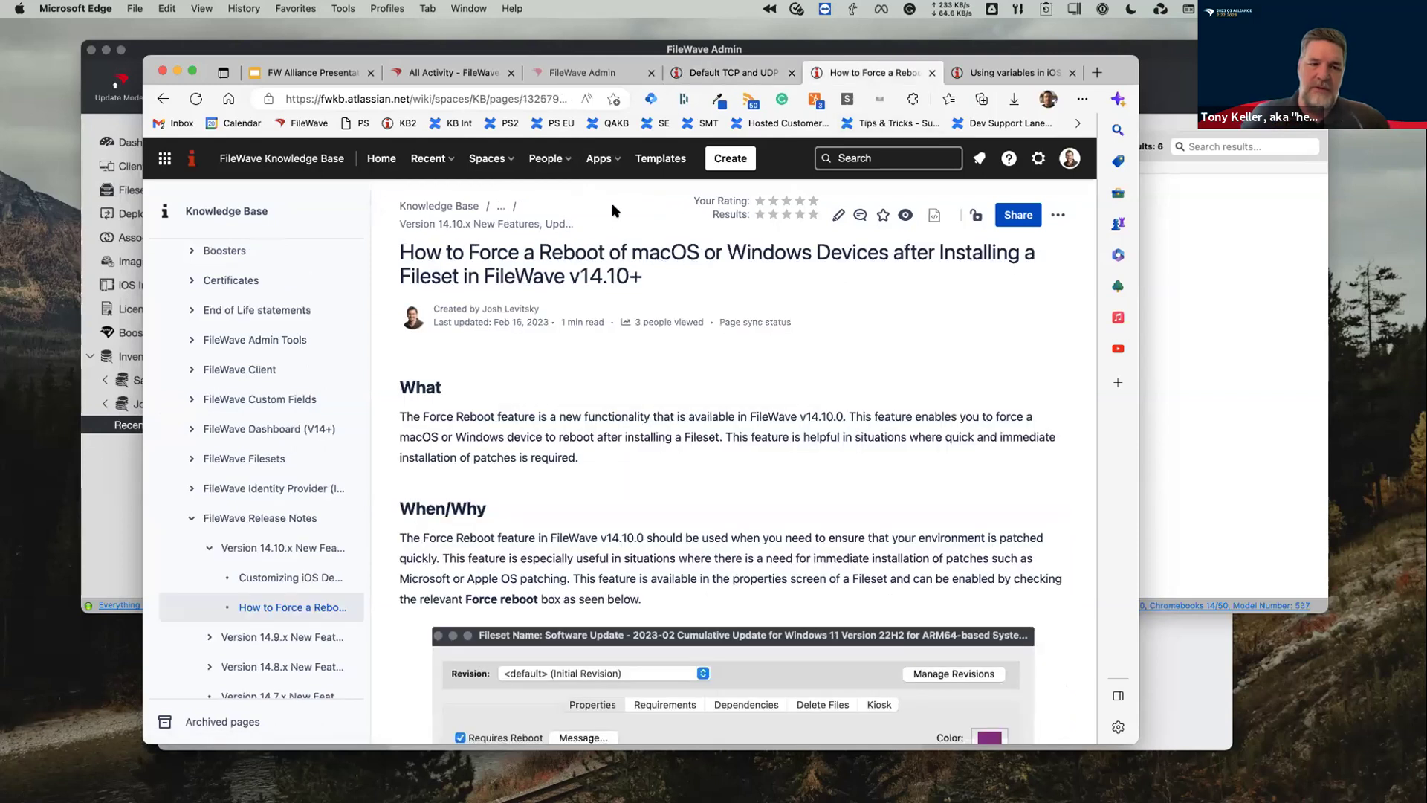
pyautogui.scroll(5, 262, 331)
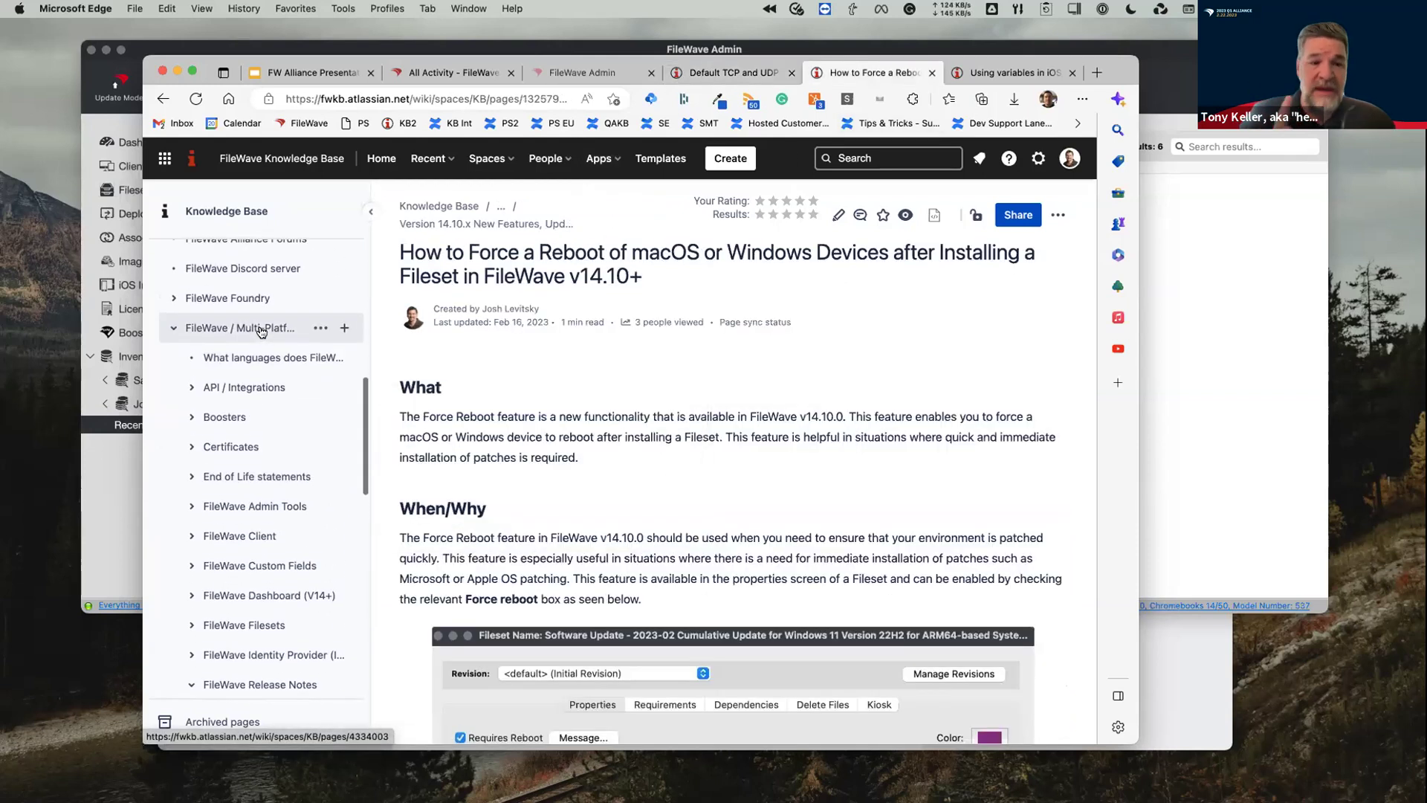
pyautogui.scroll(-3, 260, 331)
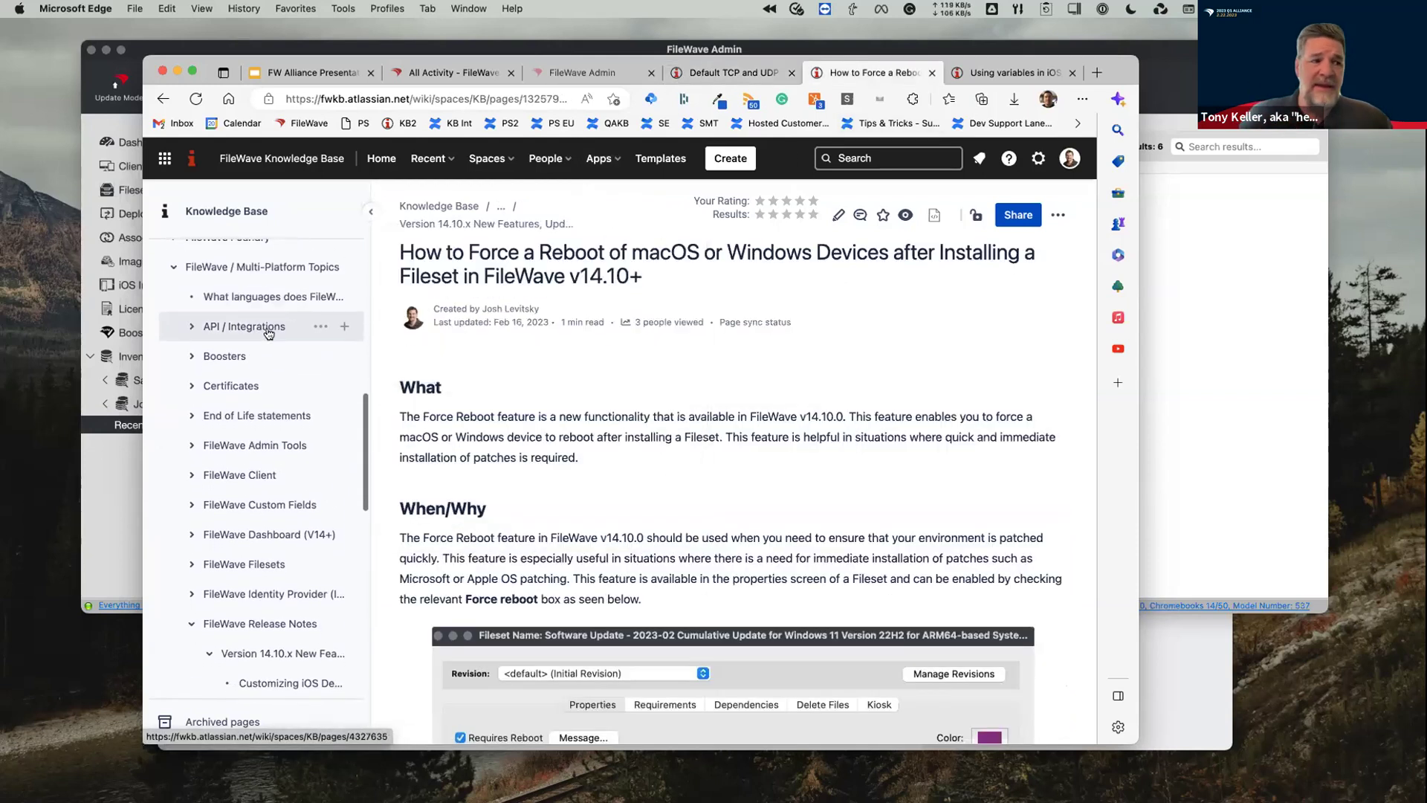
pyautogui.click(221, 356)
pyautogui.scroll(-2, 518, 490)
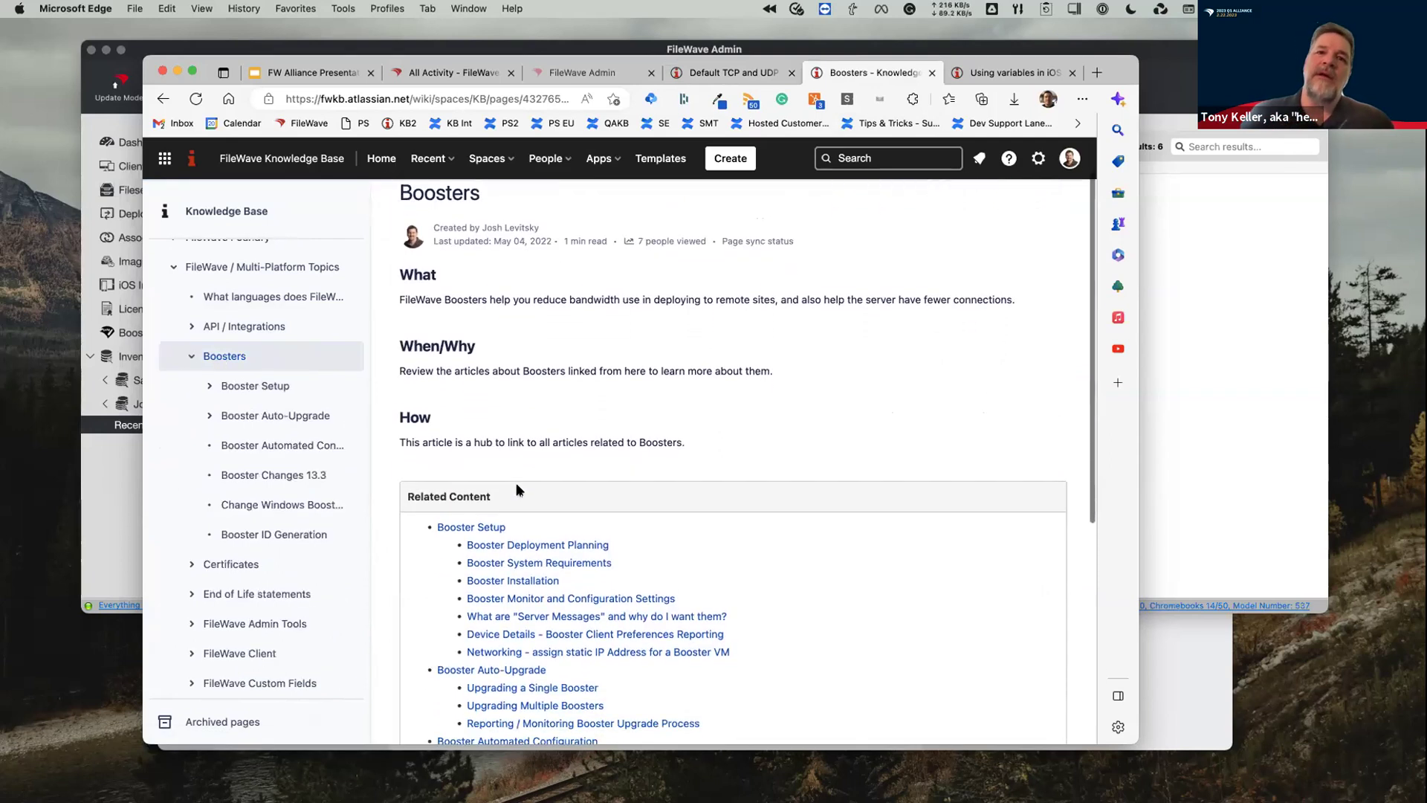
pyautogui.scroll(-6, 518, 490)
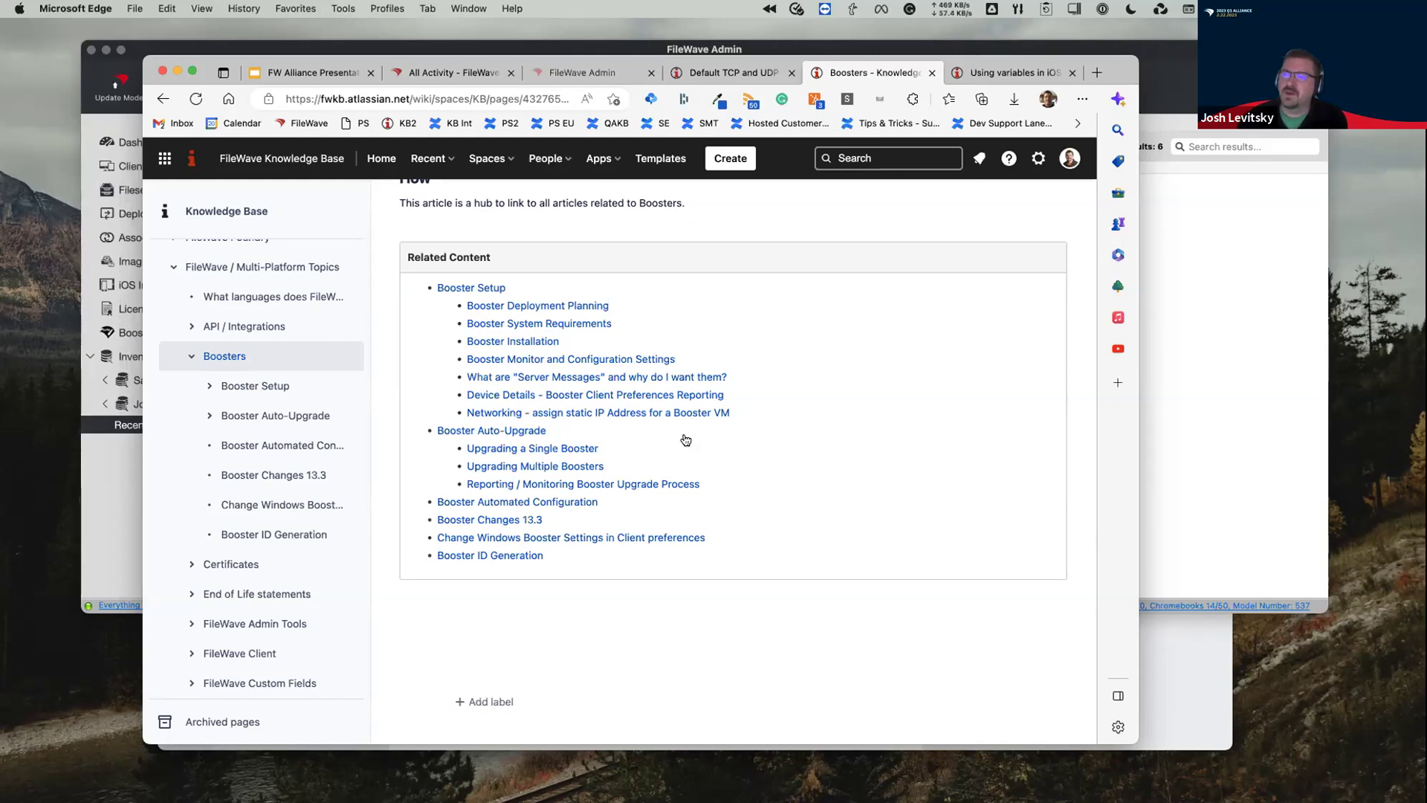
pyautogui.moveTo(229, 359)
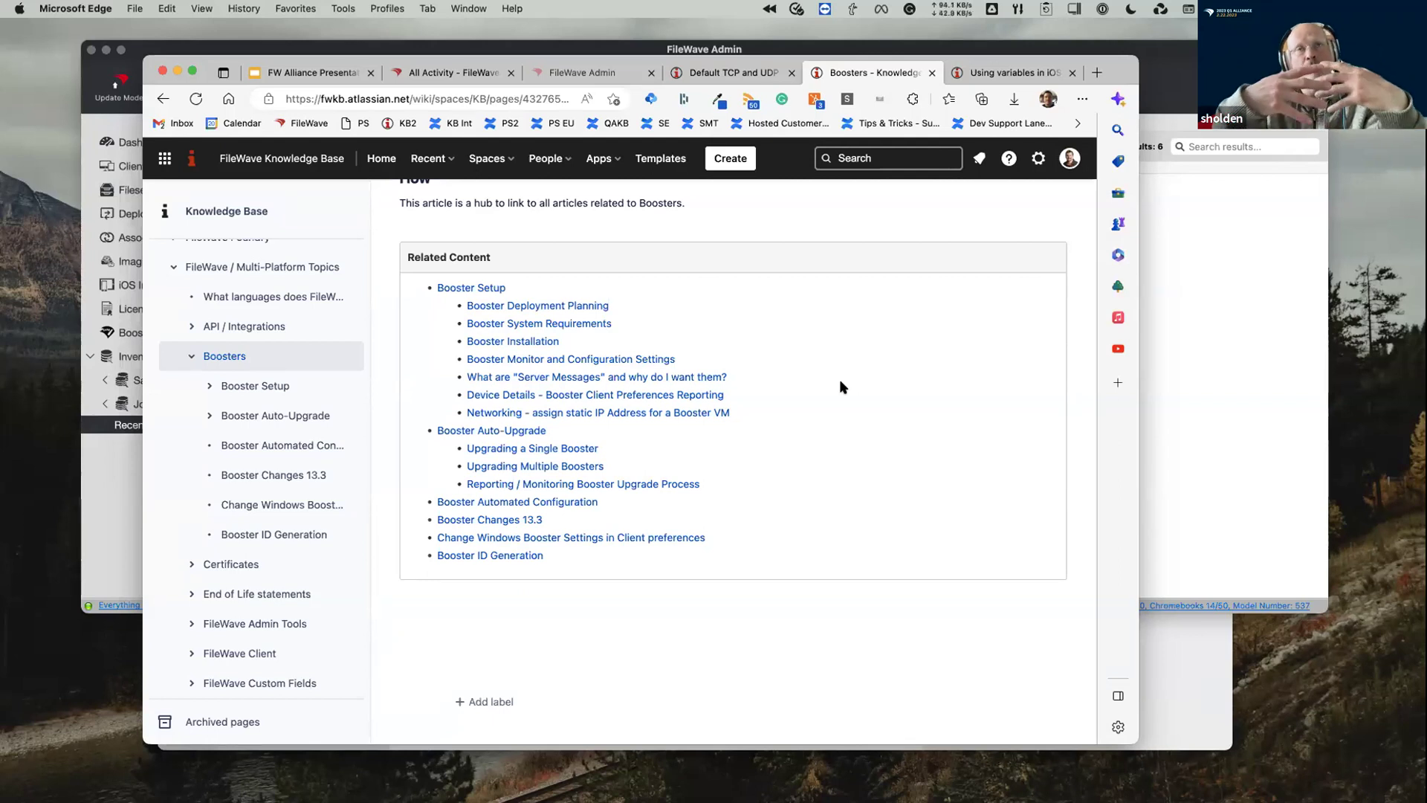
# Open the Booster Automated Configuration article and review its description, requirements and provided Fileset archive
pyautogui.click(533, 503)
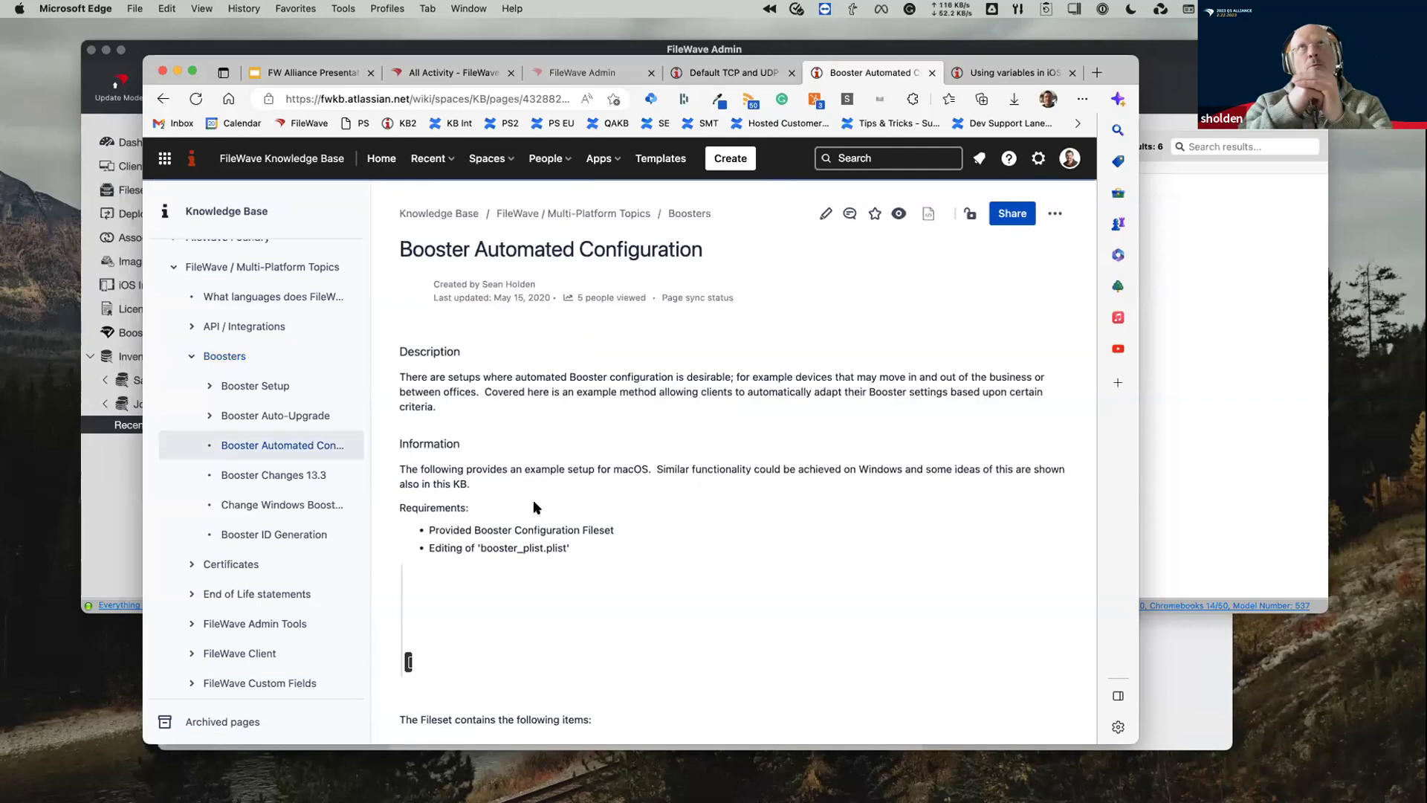
pyautogui.scroll(-2, 559, 524)
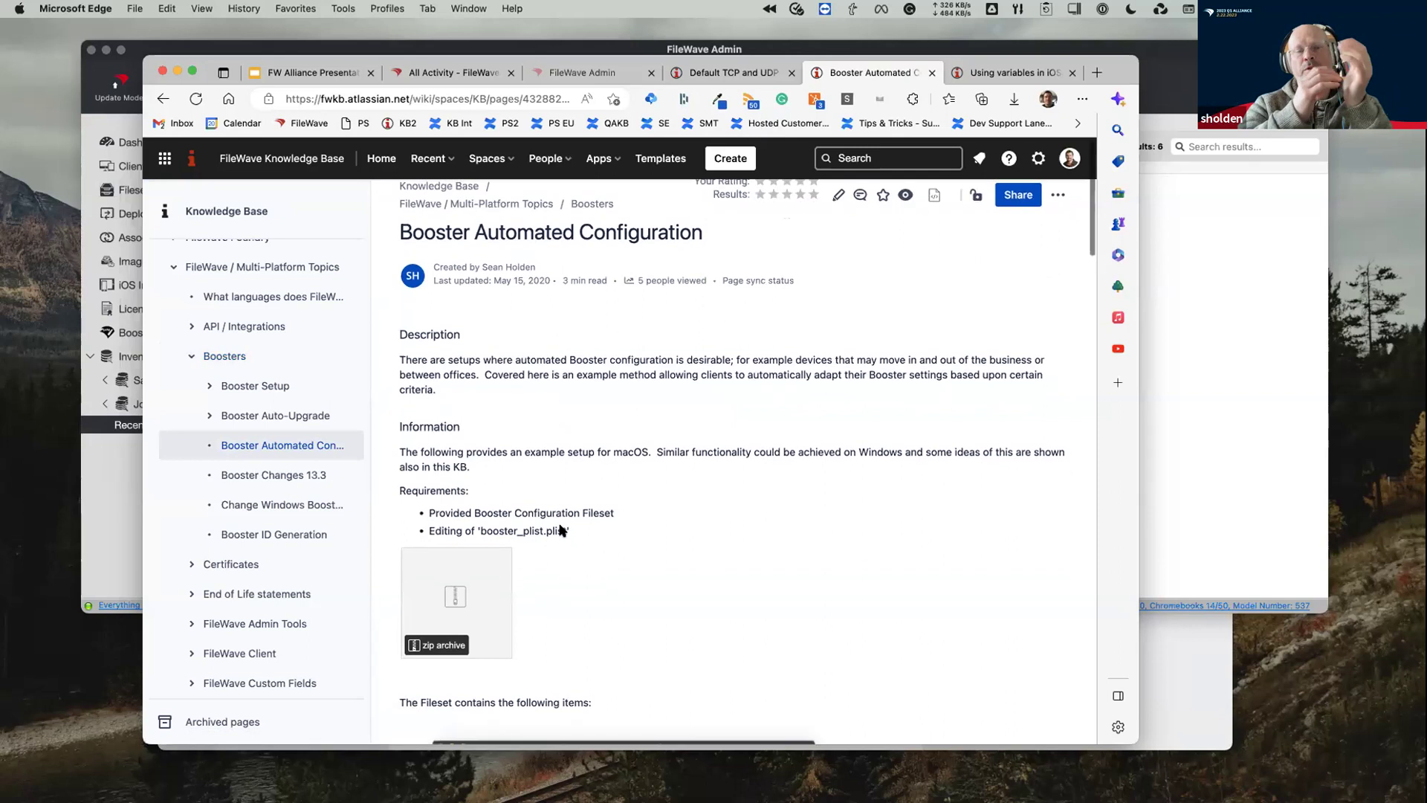
pyautogui.scroll(-3, 561, 529)
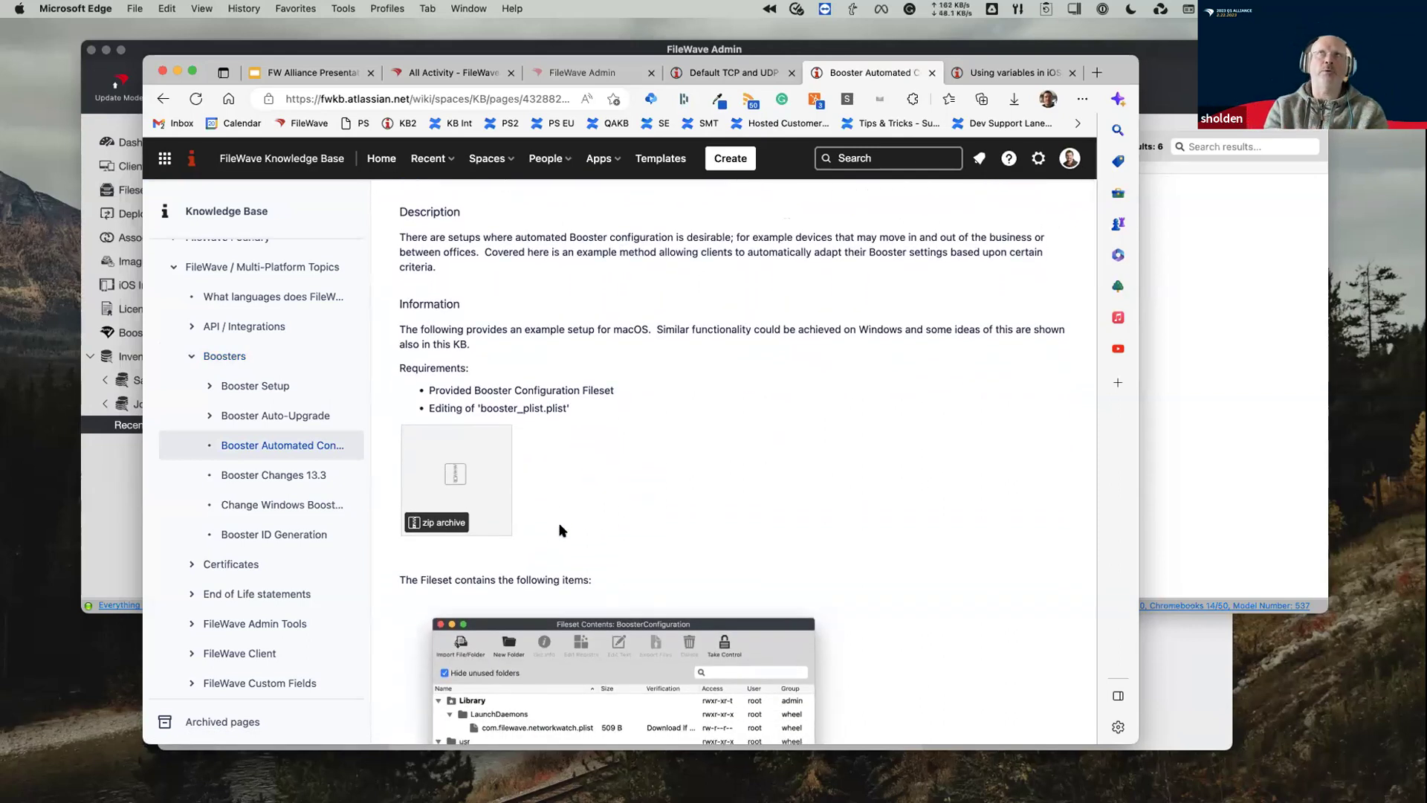
pyautogui.scroll(2, 561, 529)
pyautogui.scroll(-1, 561, 530)
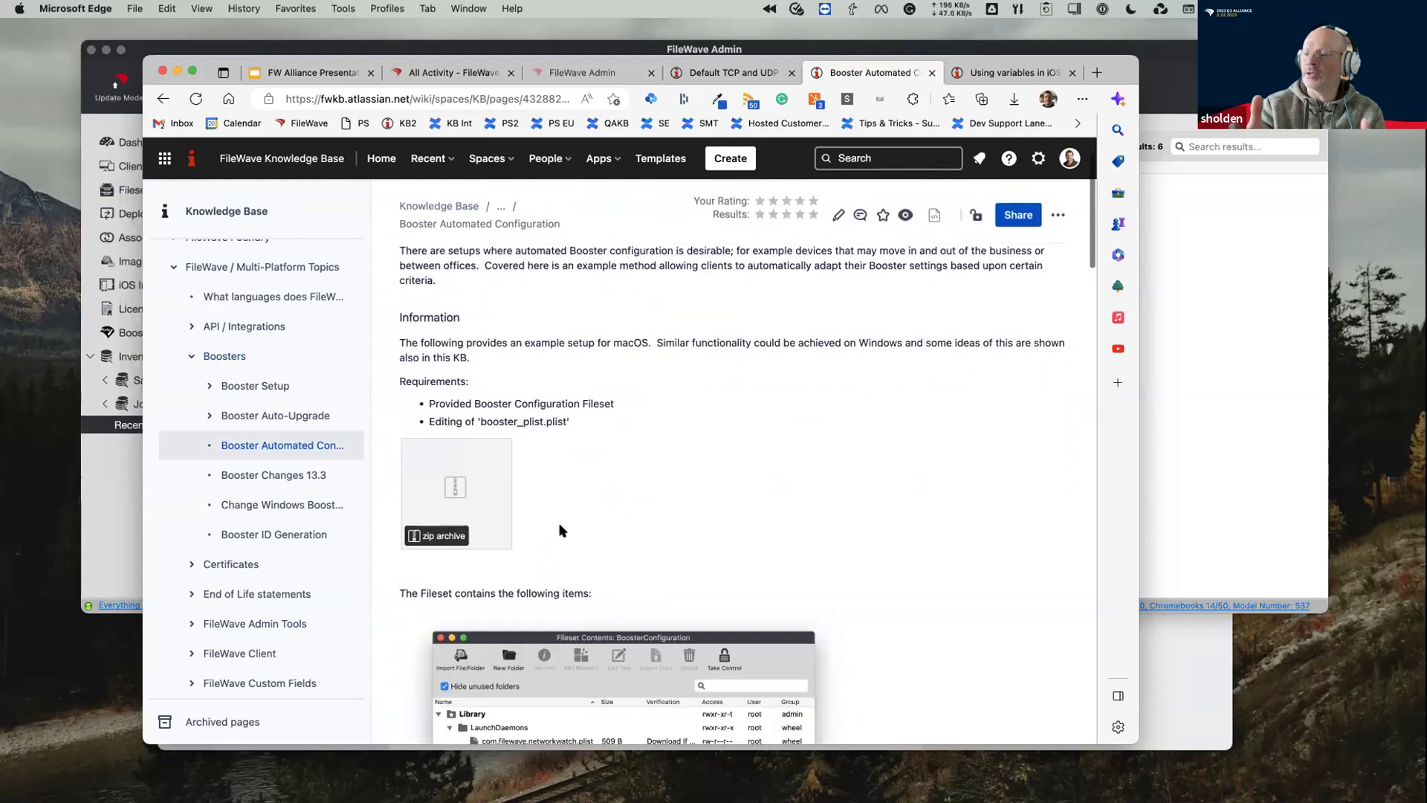
pyautogui.scroll(5, 559, 529)
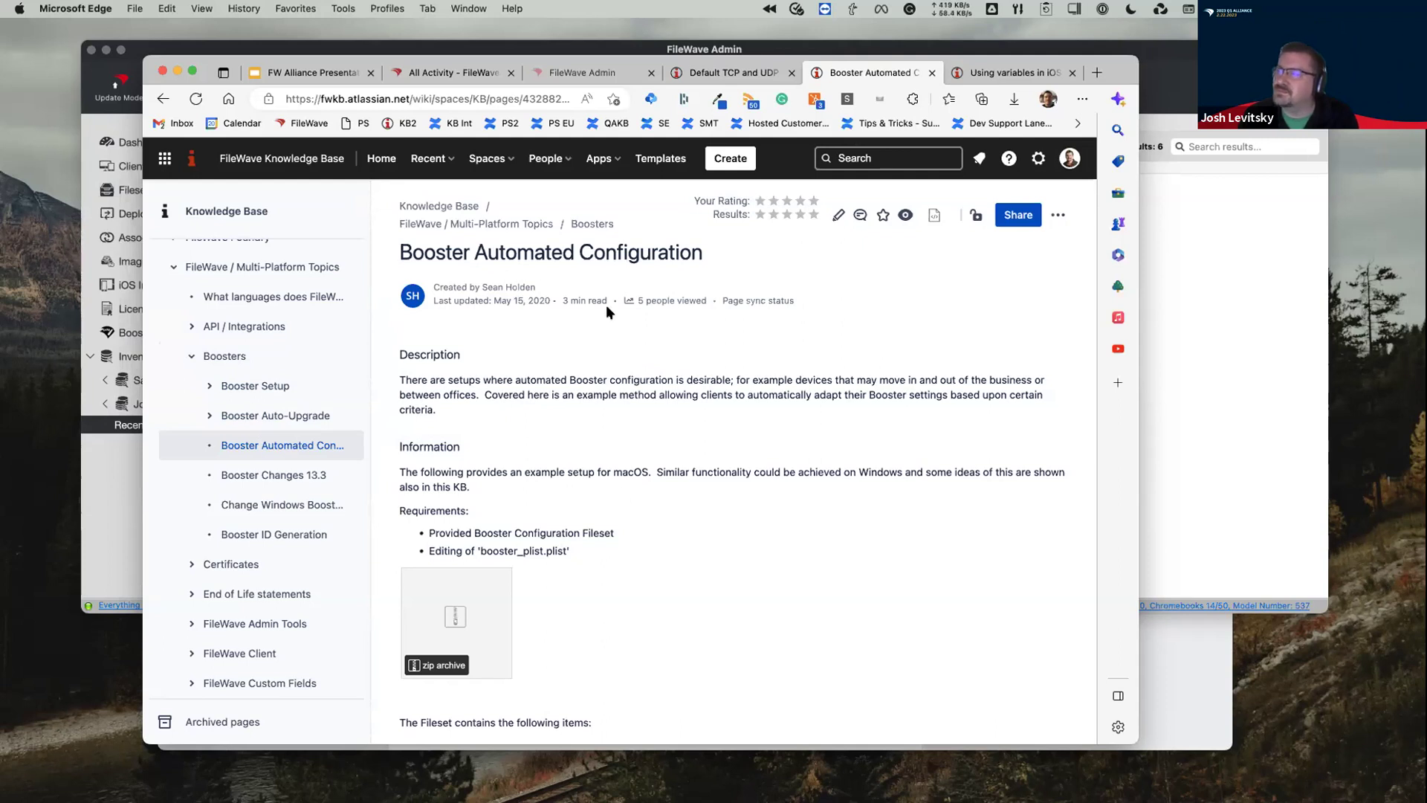
# Return to the Default TCP and UDP Port Usage article and highlight the green marker for additions, then clear the highlight
pyautogui.click(740, 80)
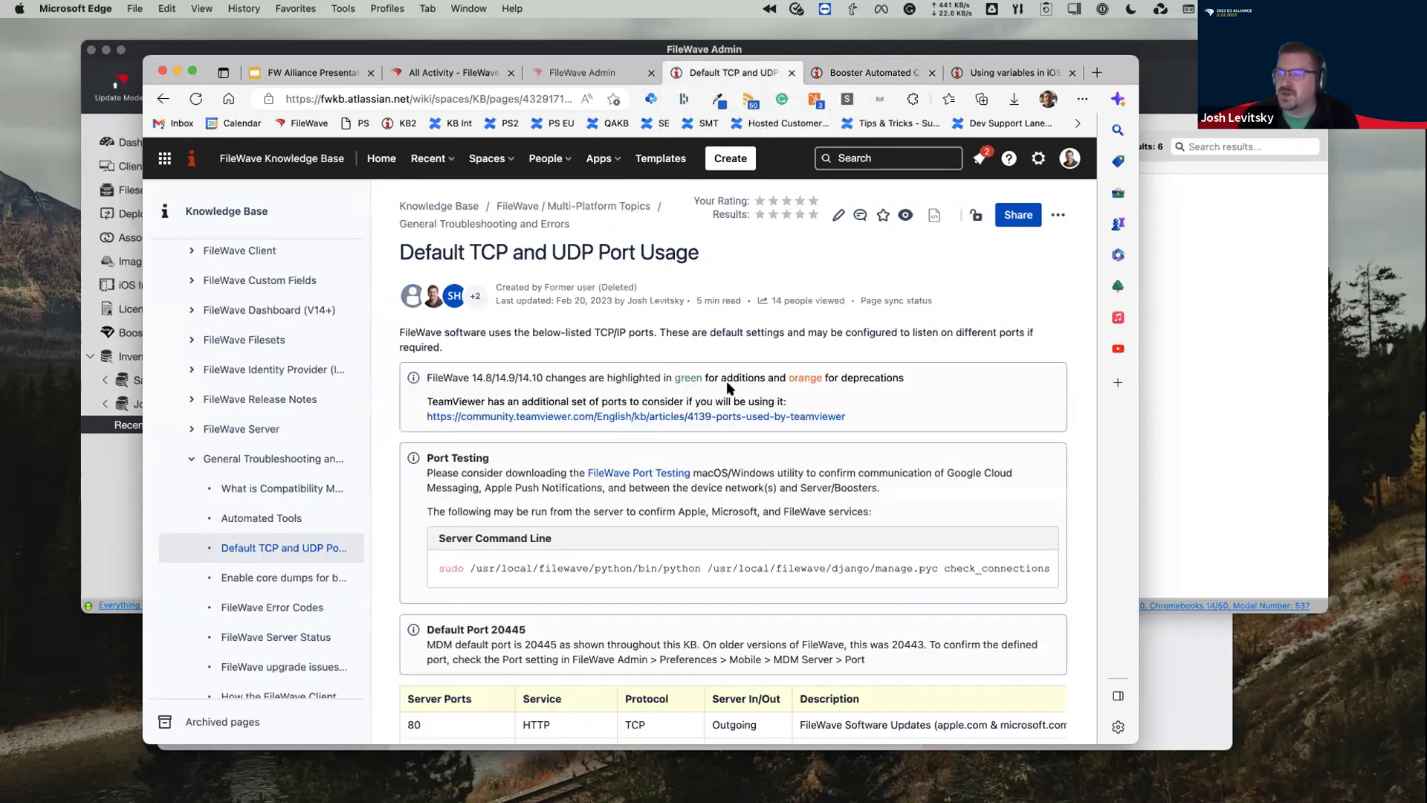
pyautogui.moveTo(681, 377); pyautogui.dragTo(697, 377)
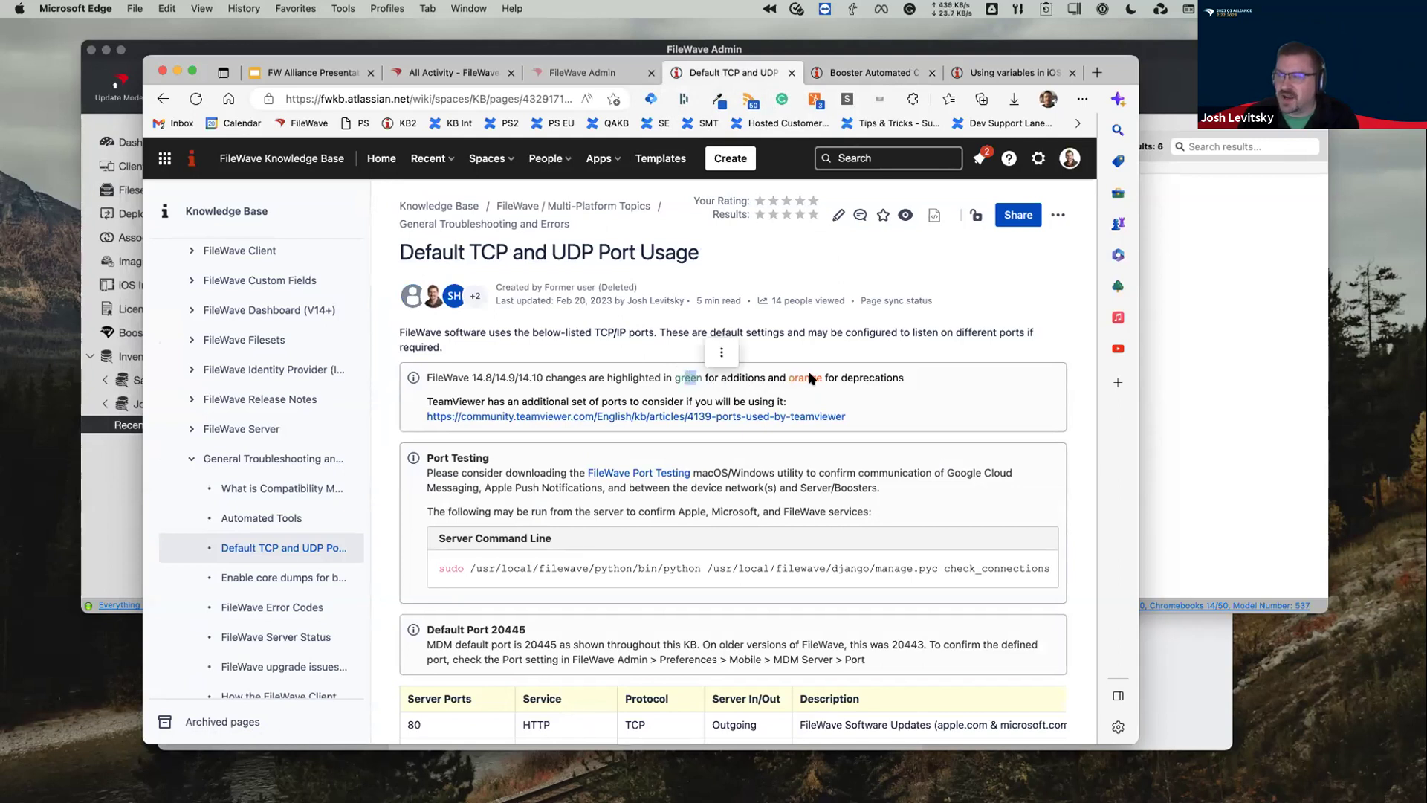
pyautogui.click(851, 357)
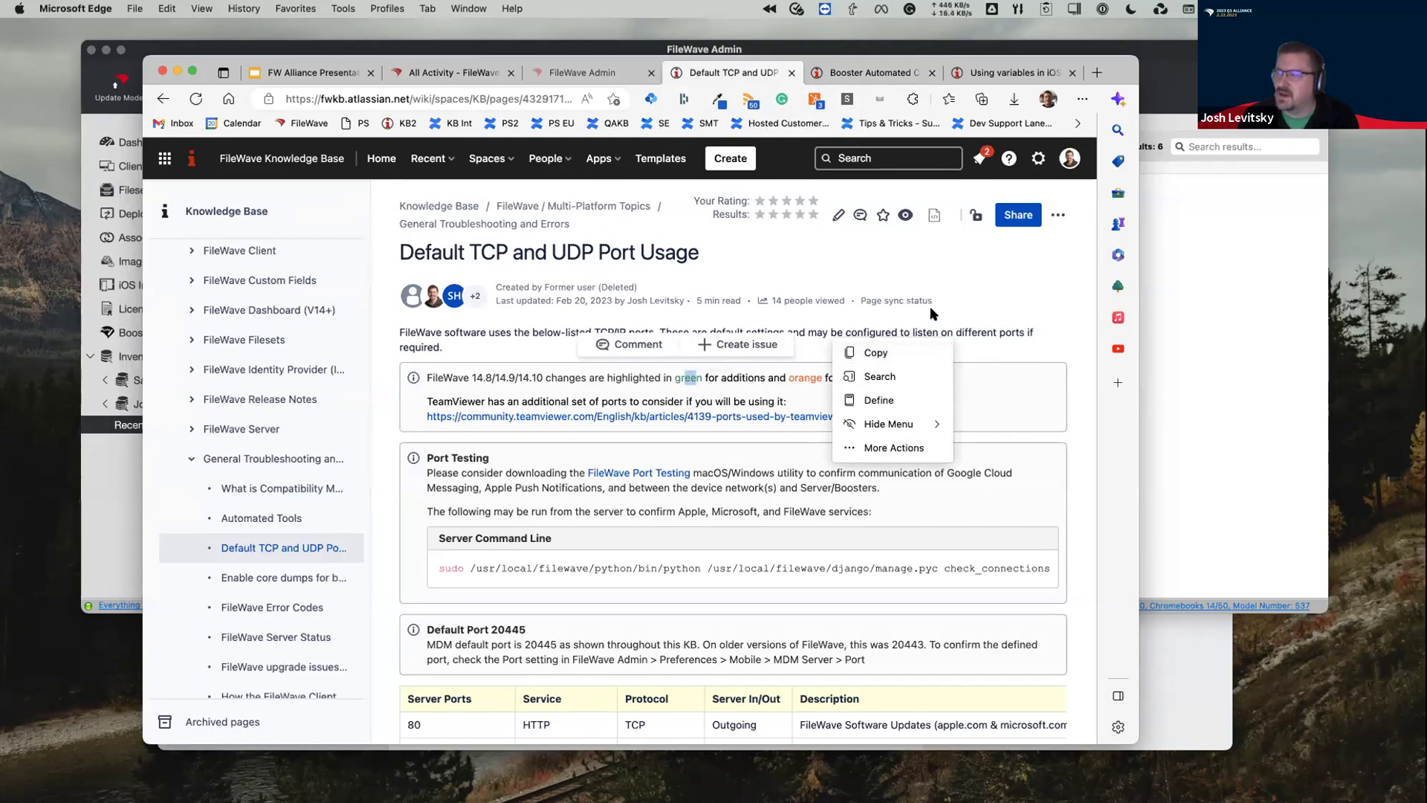
pyautogui.click(779, 467)
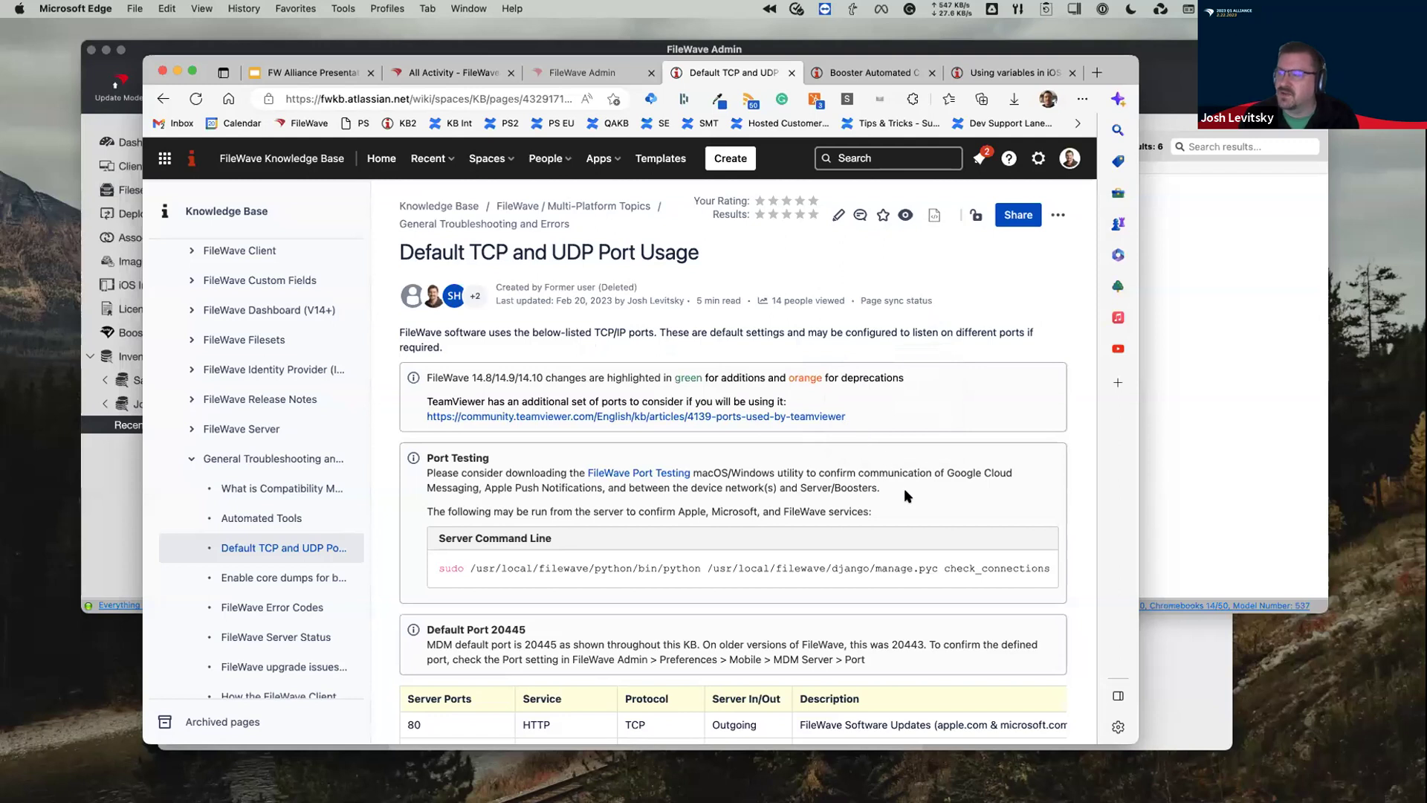
# Review the article's server ports table, covering the deprecated and newly added ports
pyautogui.scroll(-5, 904, 489)
pyautogui.scroll(-3, 906, 491)
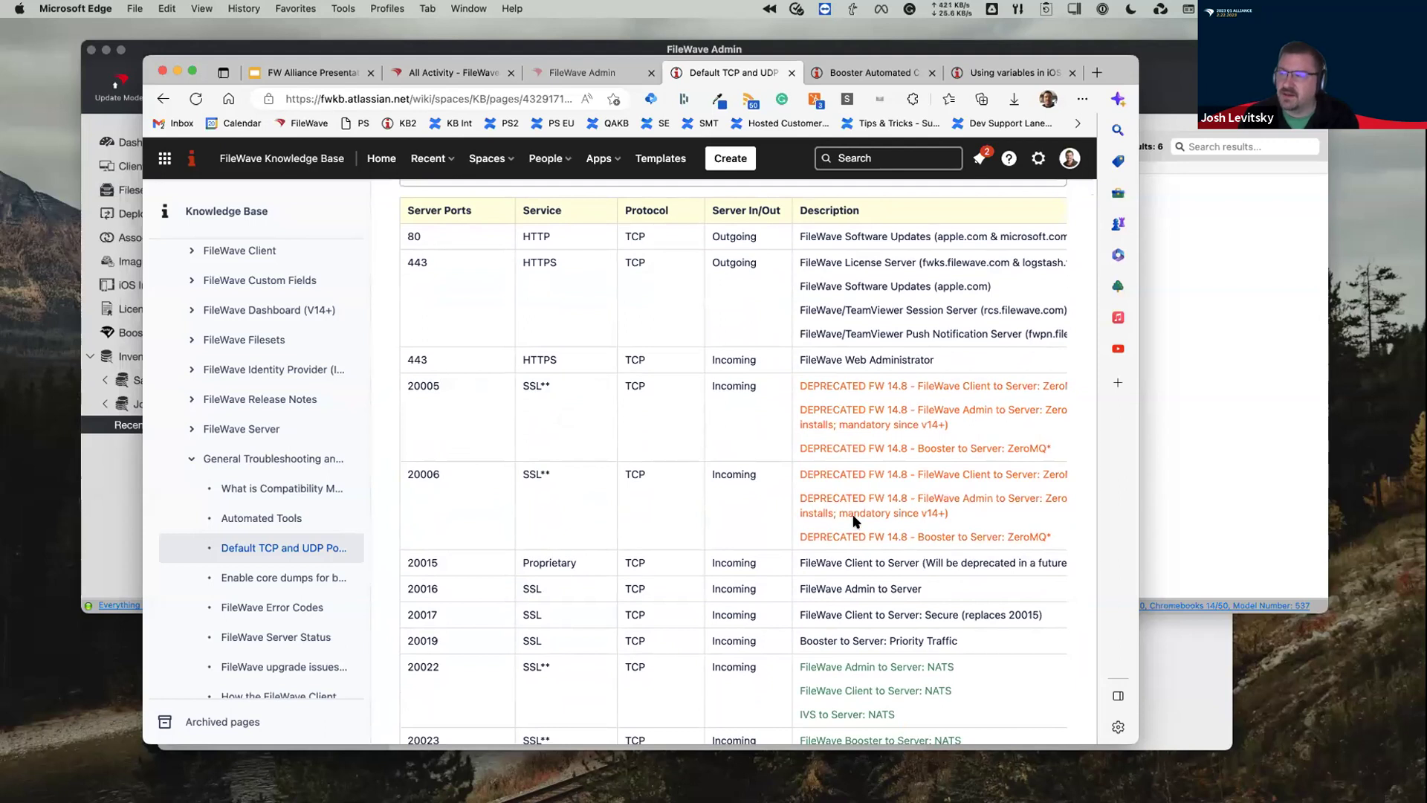
pyautogui.scroll(-1, 853, 521)
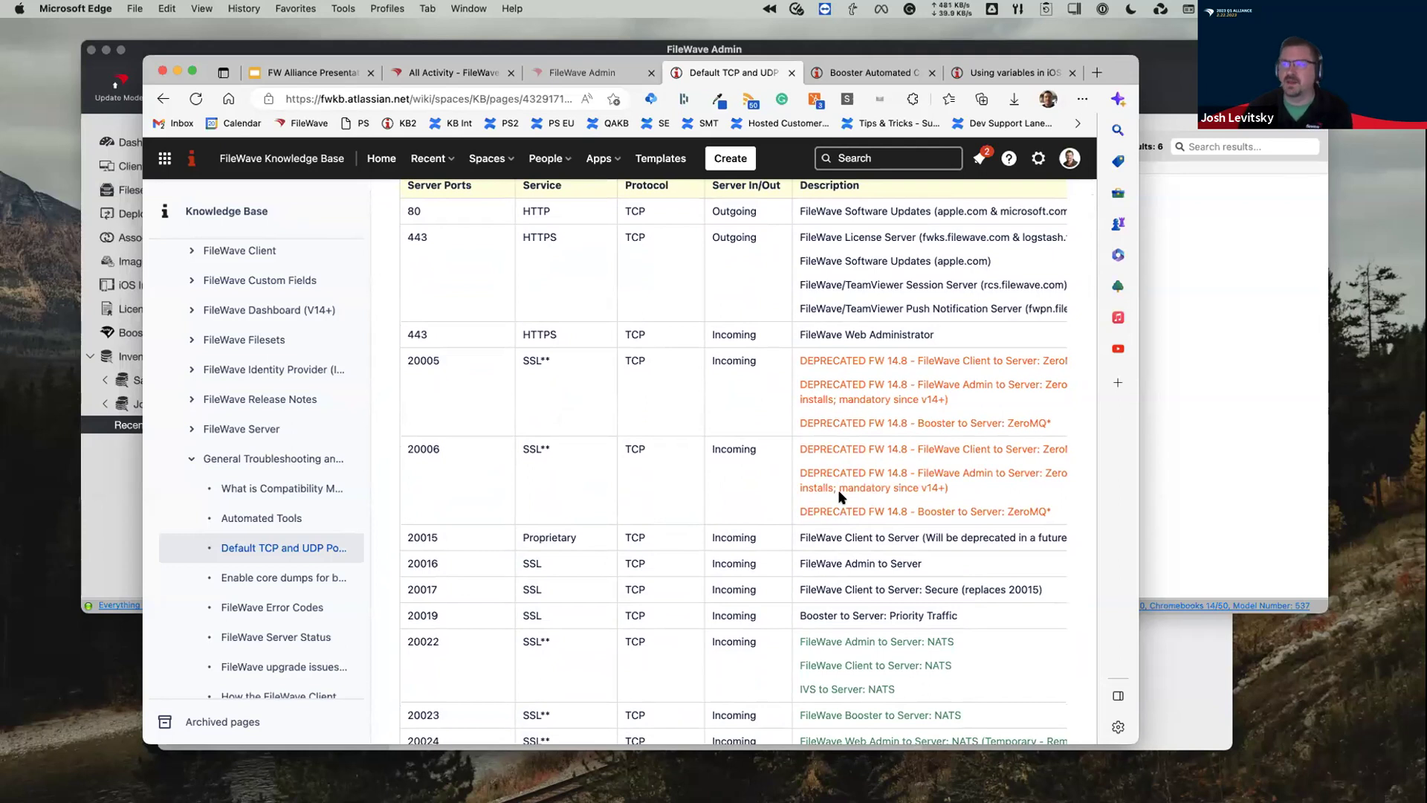
pyautogui.scroll(-5, 839, 537)
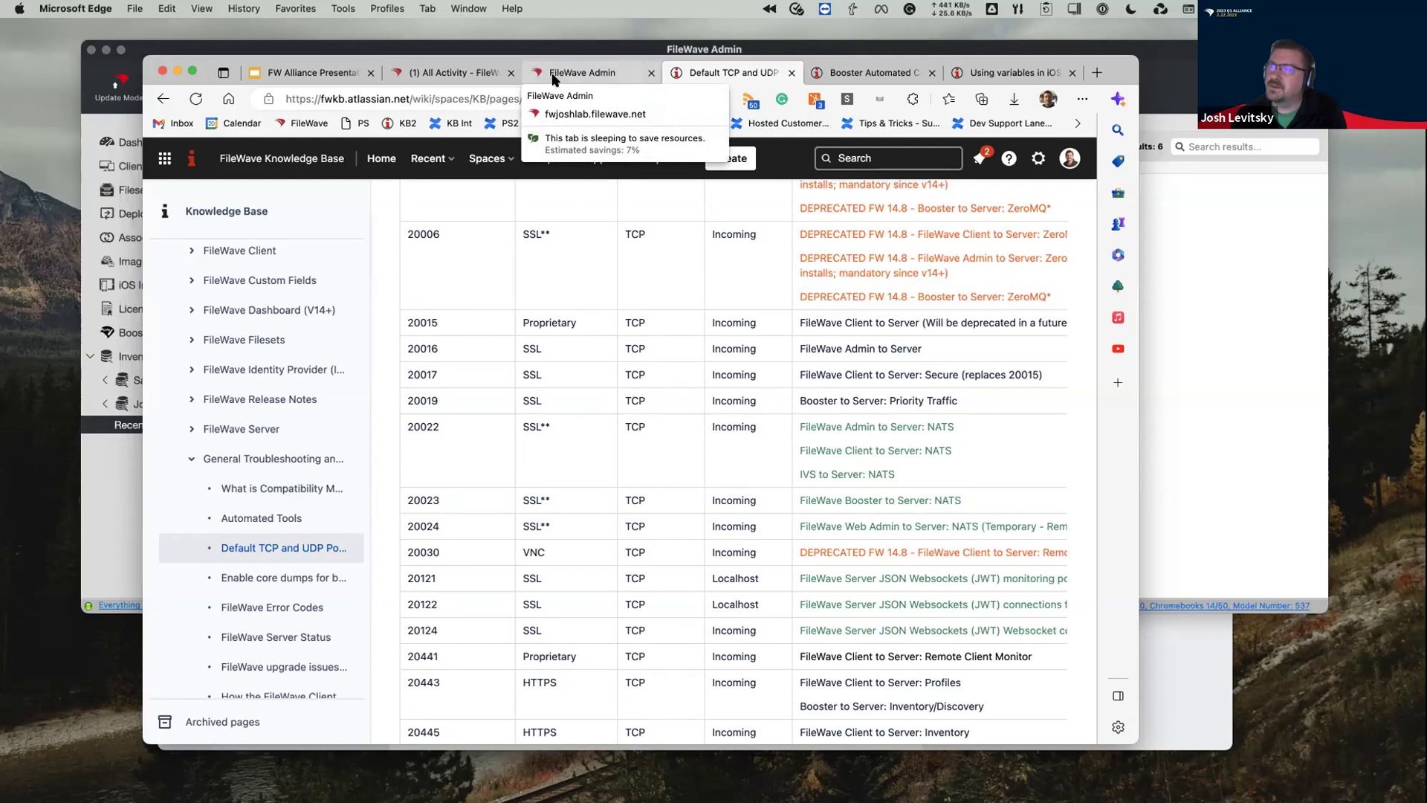
# Show the beginning of the All Activity page on the FileWave Alliance forum
pyautogui.click(461, 74)
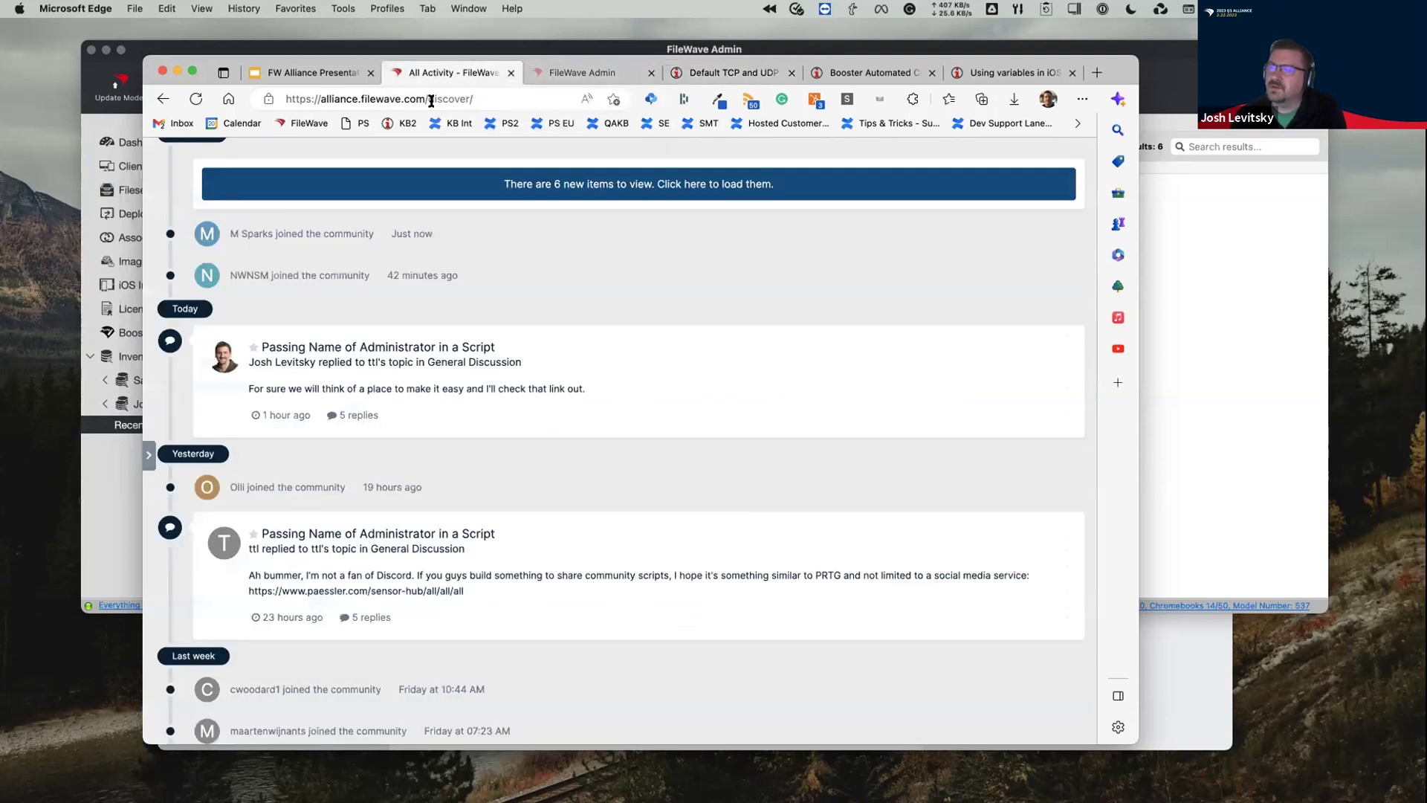
pyautogui.scroll(5, 283, 302)
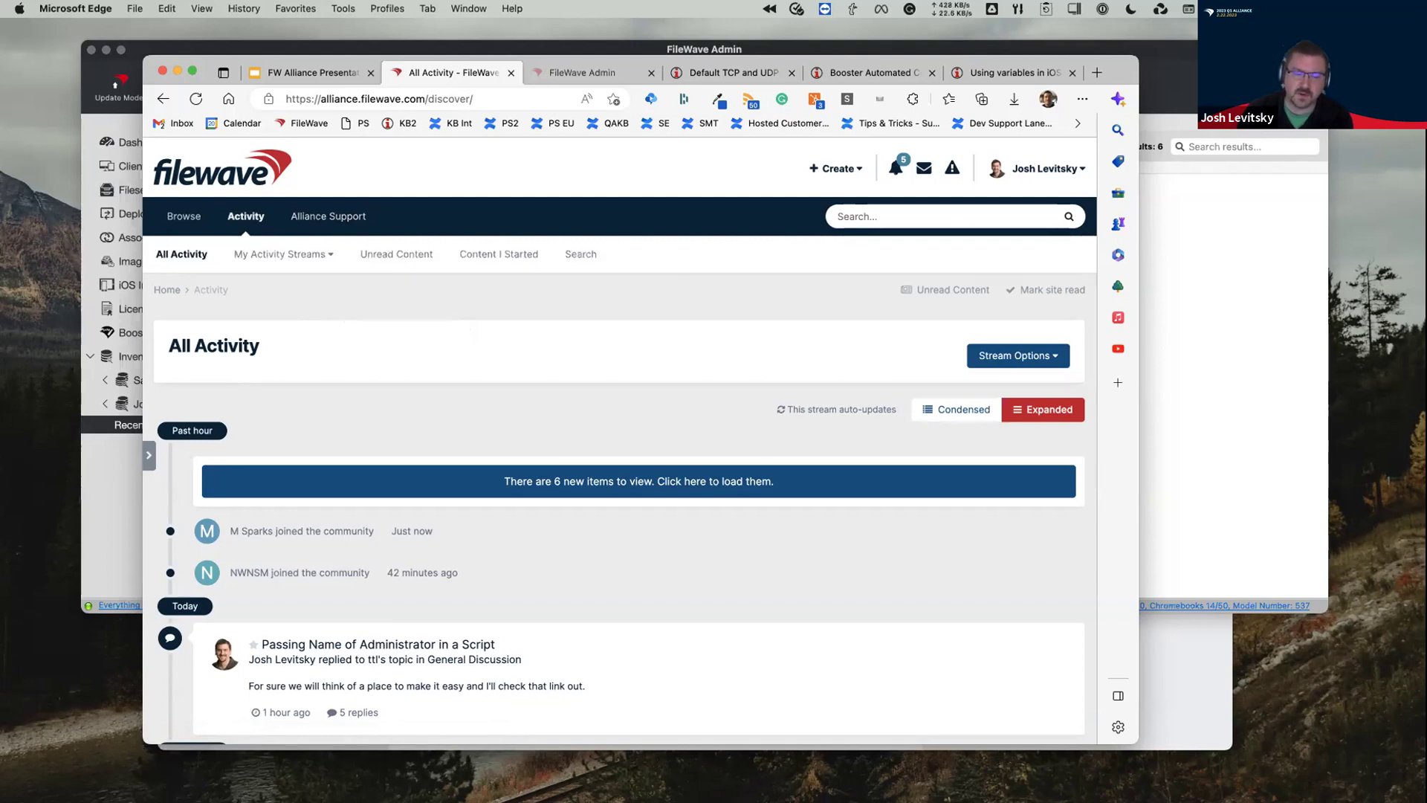
# Switch to Discord and open the tickets channel on the FileWave server
pyautogui.press('super+Tab')
pyautogui.scroll(4, 295, 343)
pyautogui.scroll(10, 295, 343)
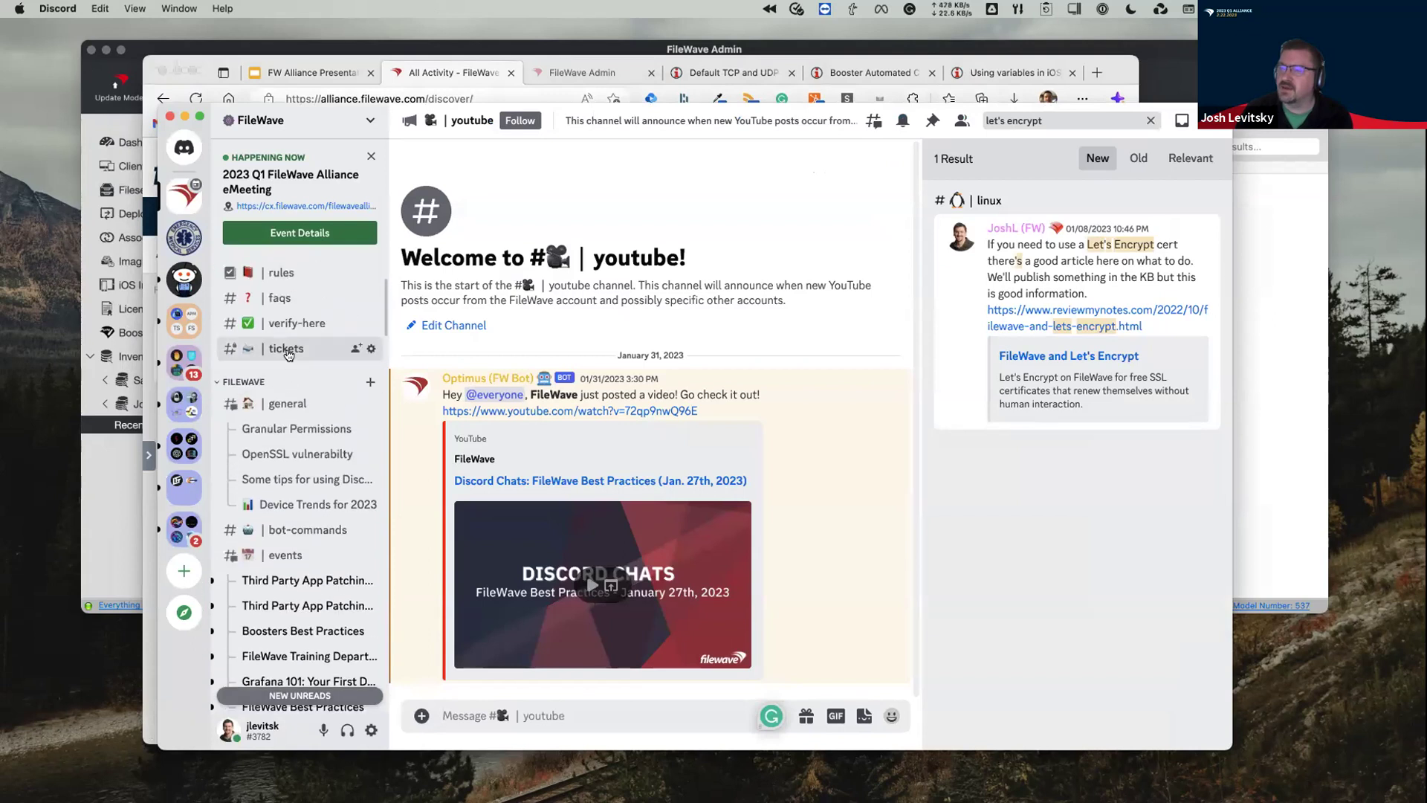
pyautogui.click(287, 350)
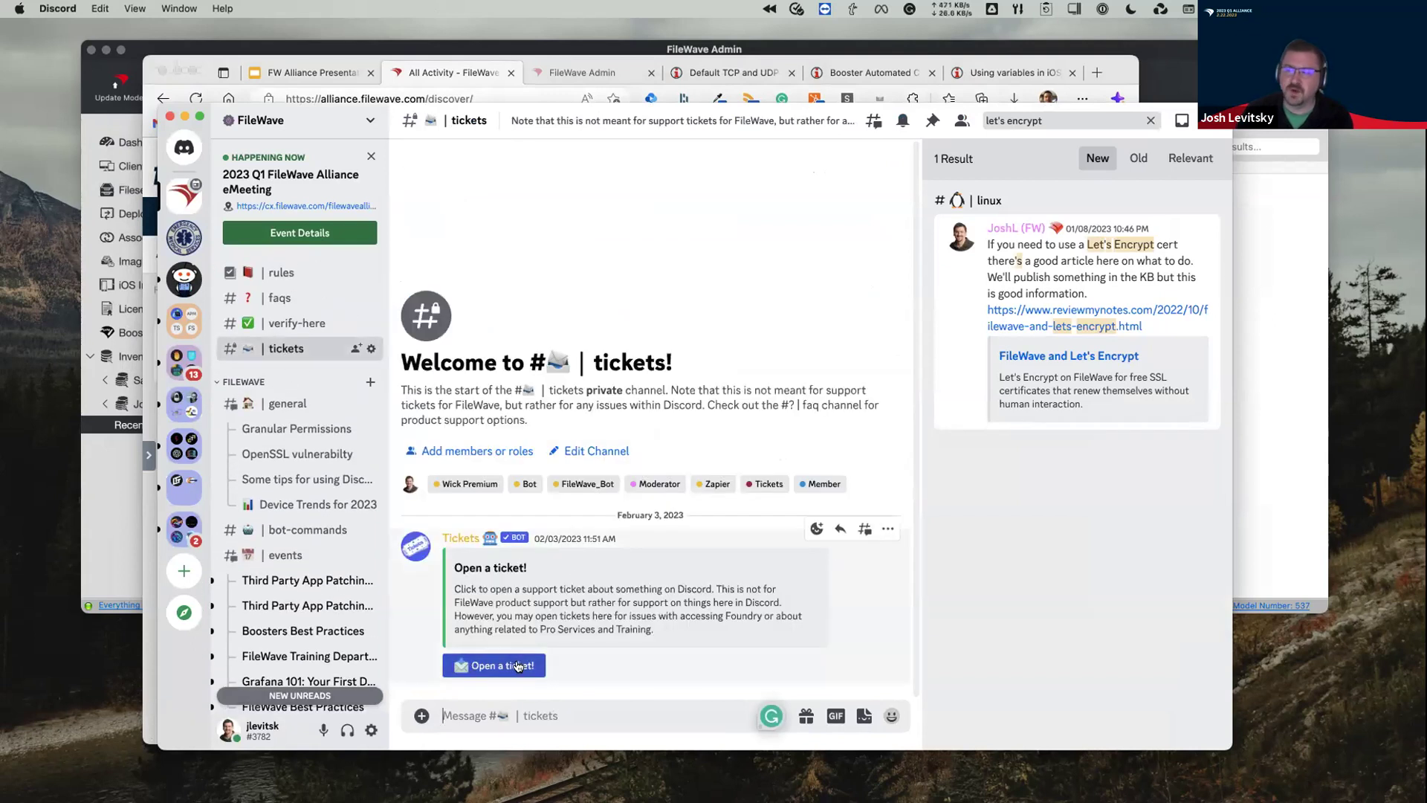